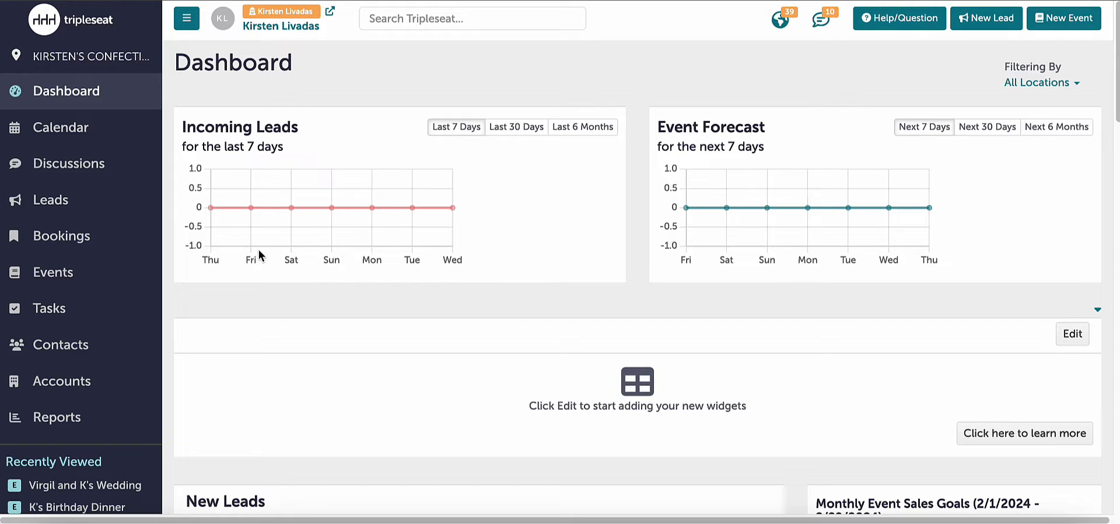
- Open the most recently viewed wedding event for editing, review its standard fields down to Event Financials, and save it without changes
scroll(150, 251, "down", 3)
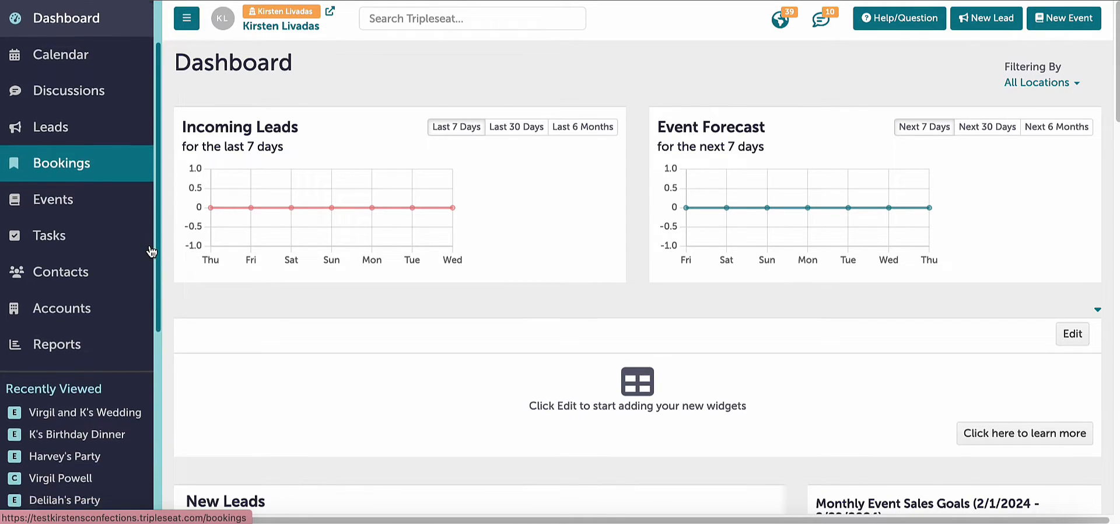
left_click(122, 299)
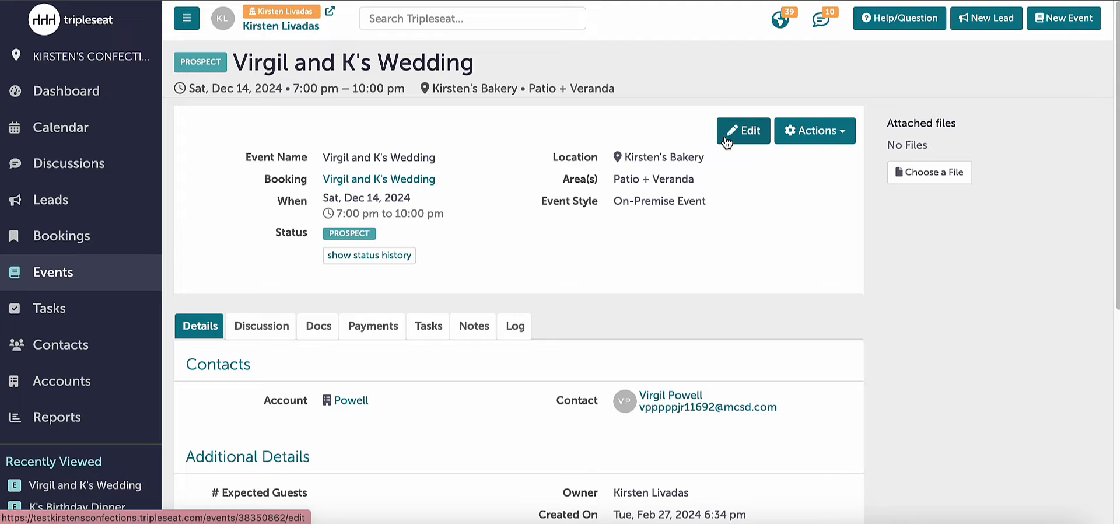
left_click(726, 142)
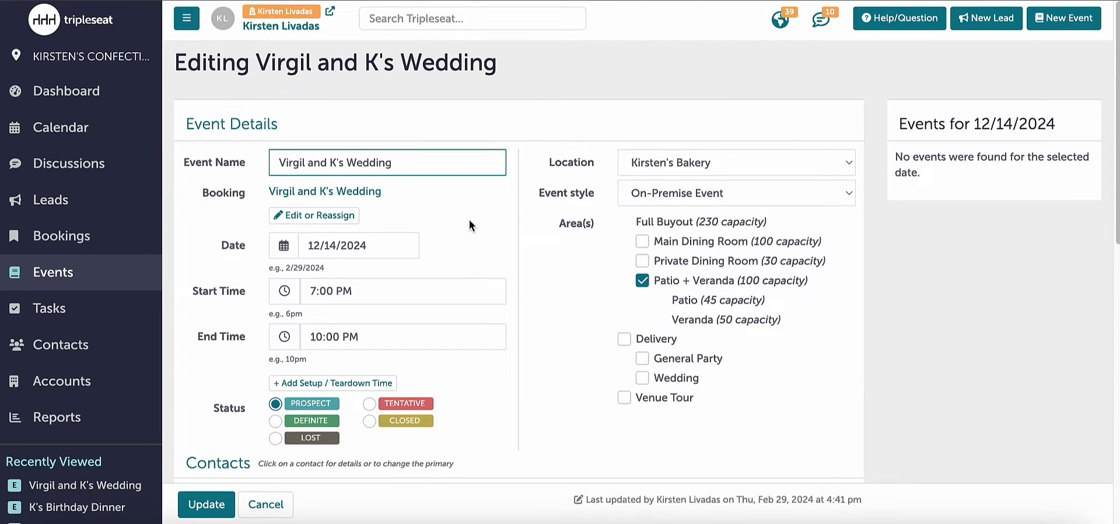
scroll(589, 262, "down", 2)
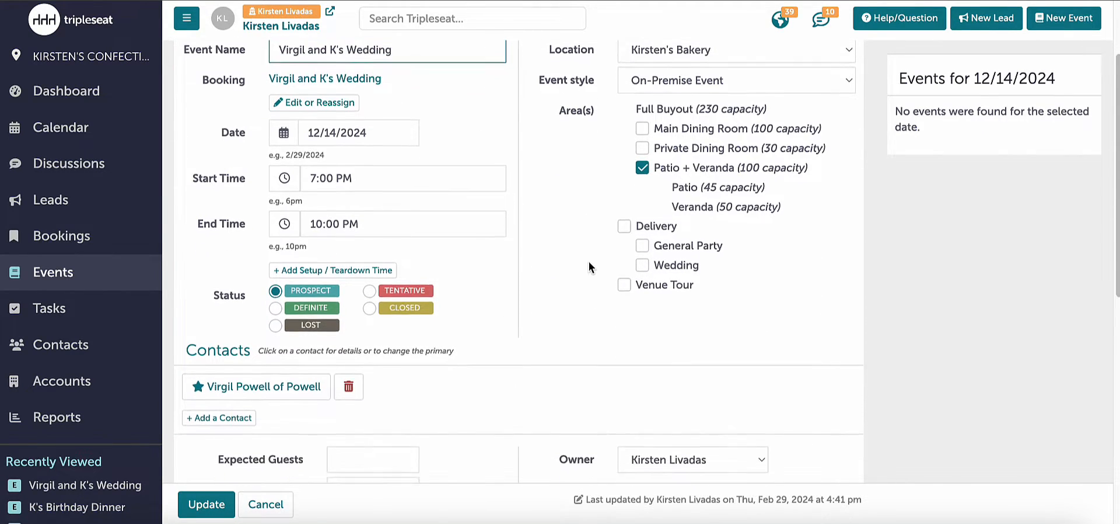
scroll(589, 266, "down", 3)
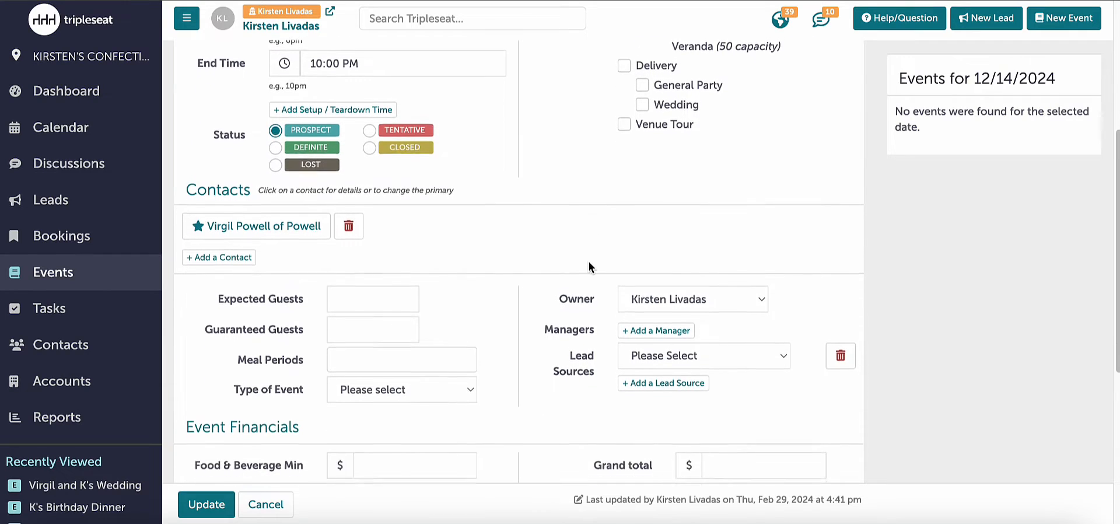
scroll(589, 264, "down", 2)
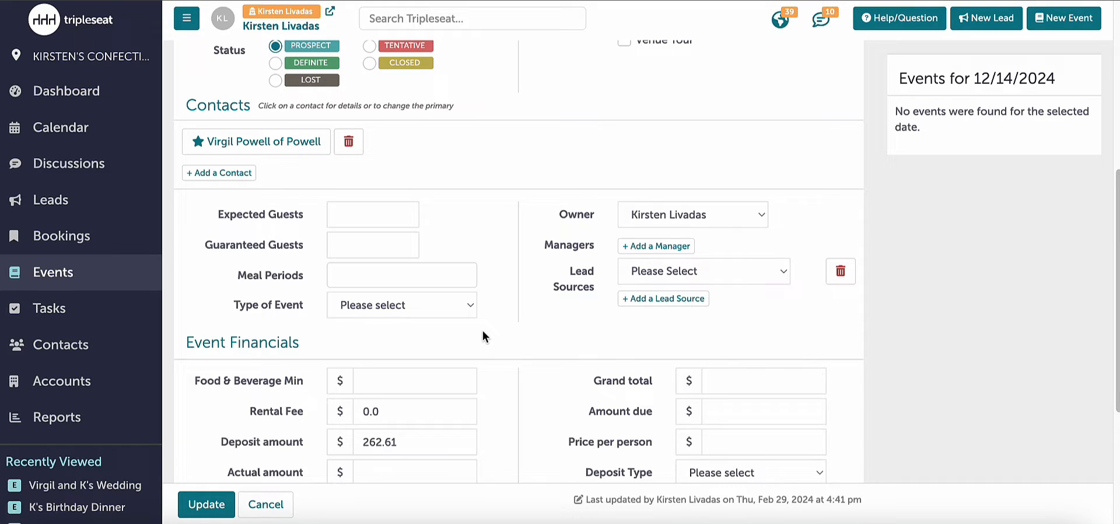
scroll(307, 330, "down", 1)
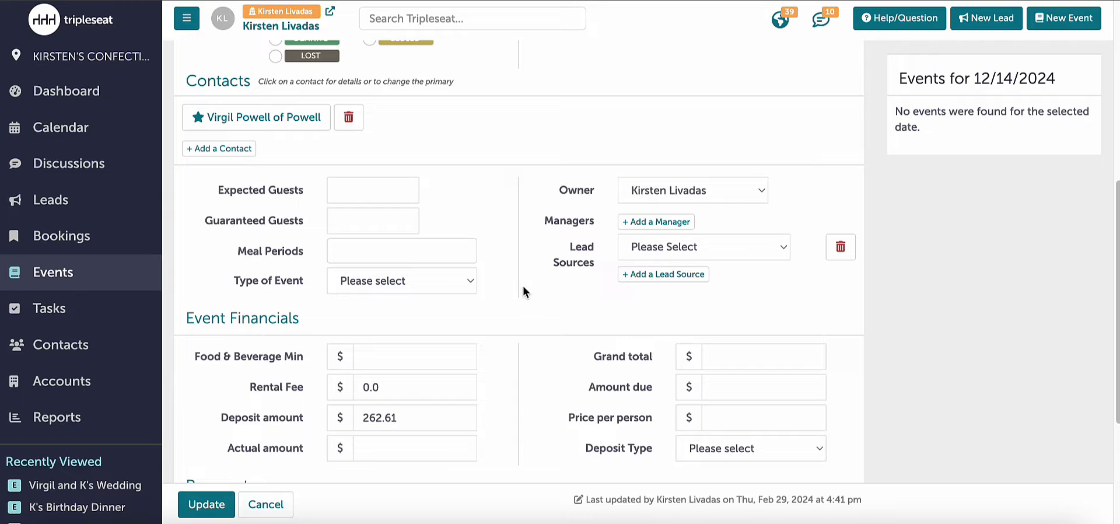
left_click(211, 504)
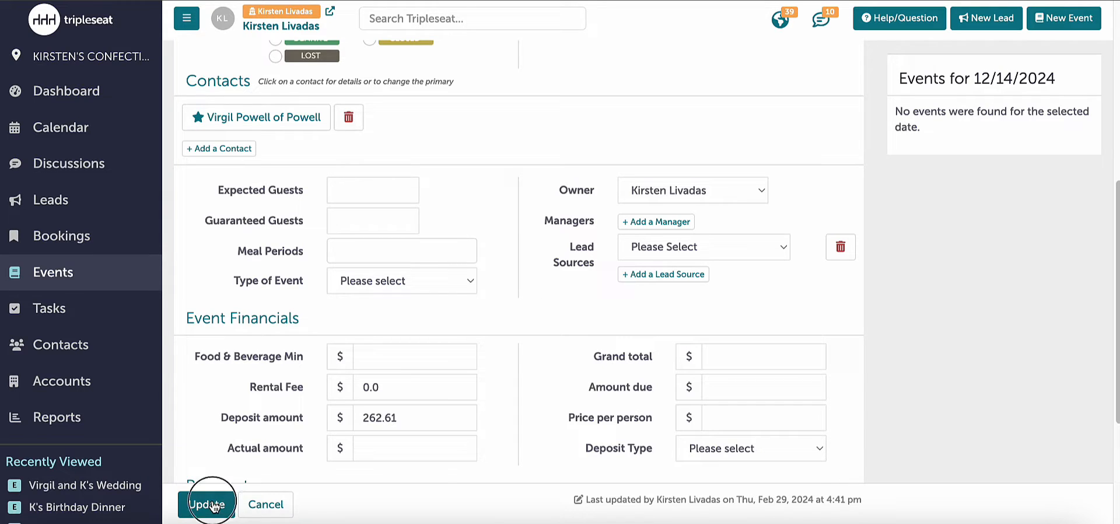
- Review the customizable dropdown lists in the site preferences and return to the settings overview without saving
scroll(118, 449, "down", 4)
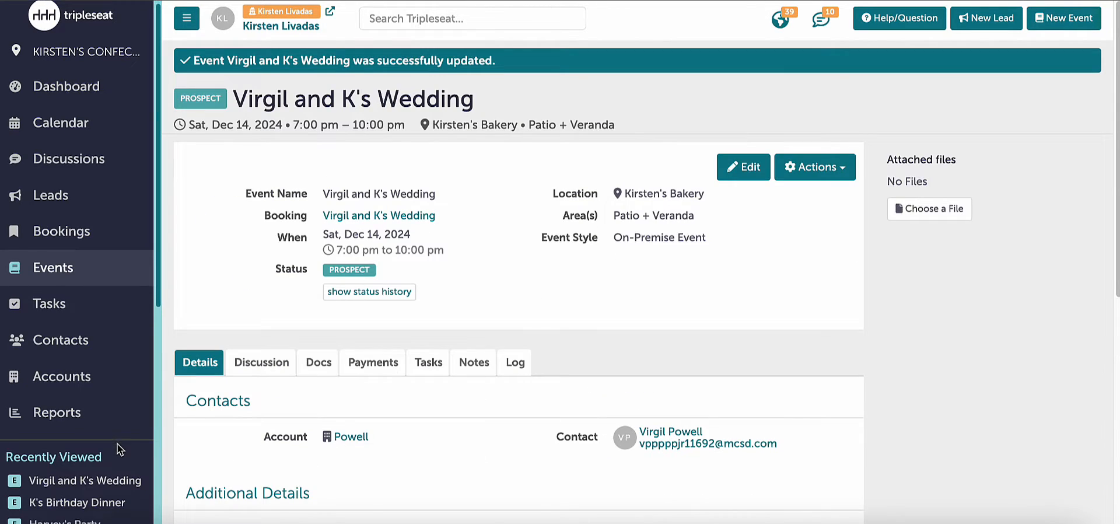
scroll(119, 450, "down", 3)
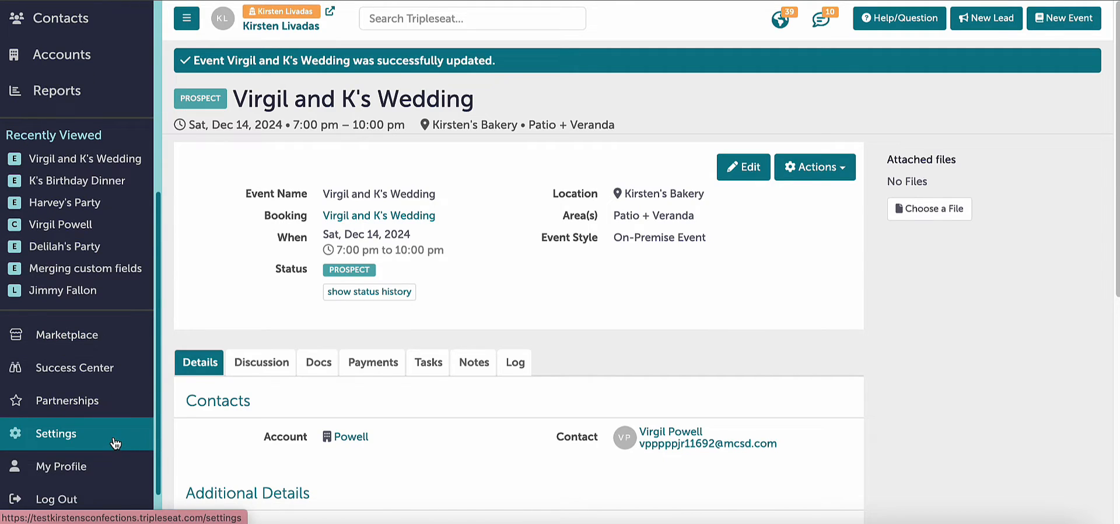
left_click(116, 443)
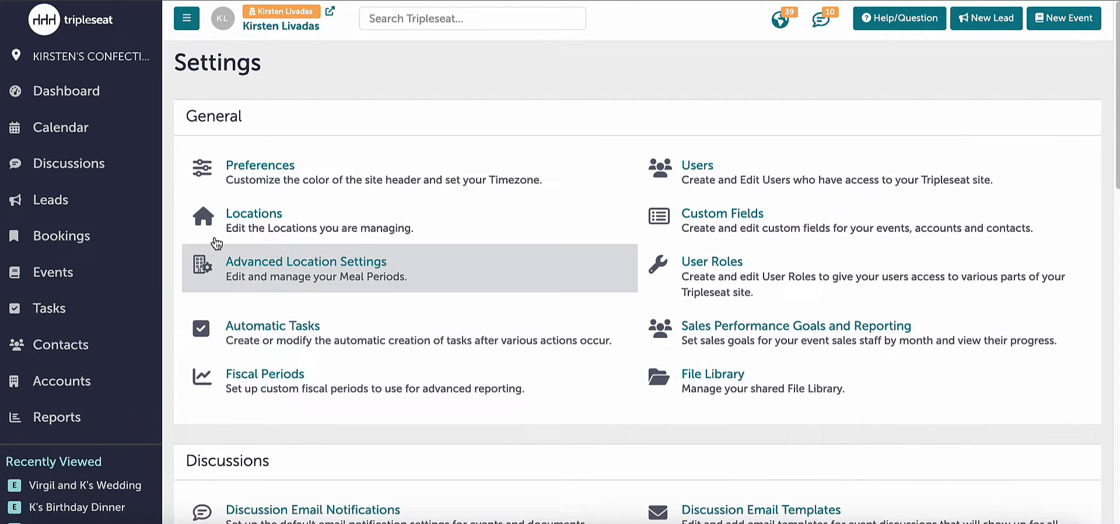
left_click(271, 188)
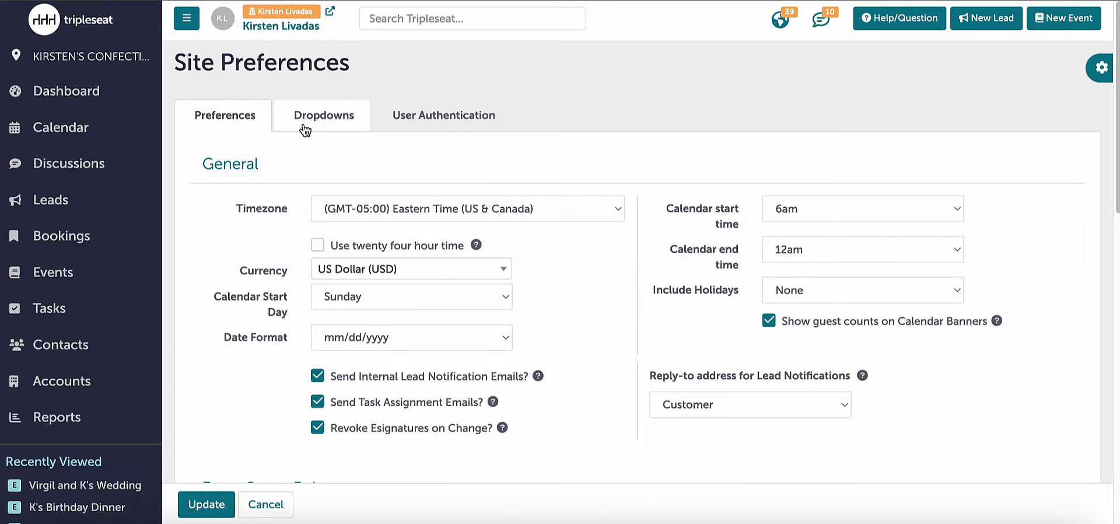
left_click(304, 130)
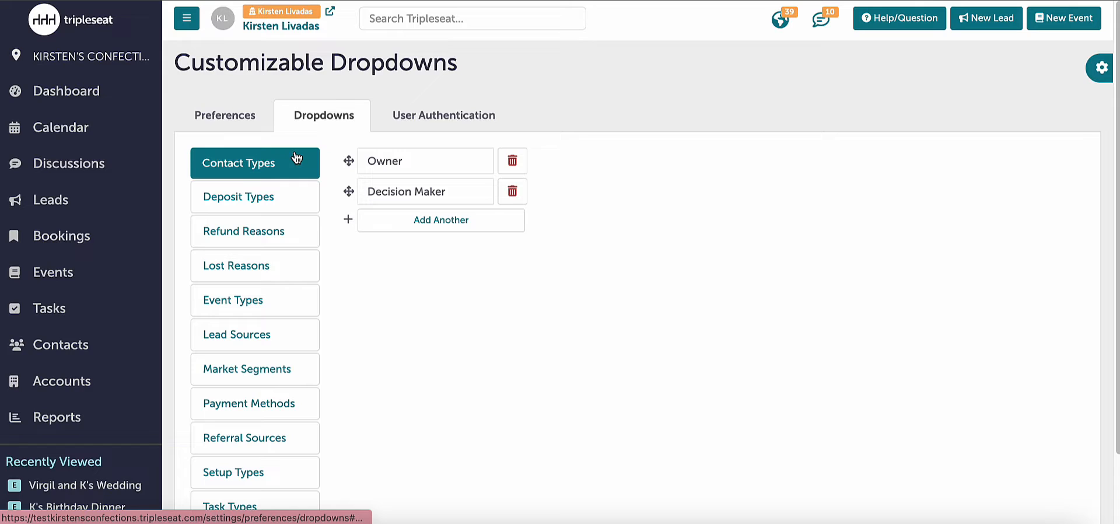
scroll(283, 212, "down", 1)
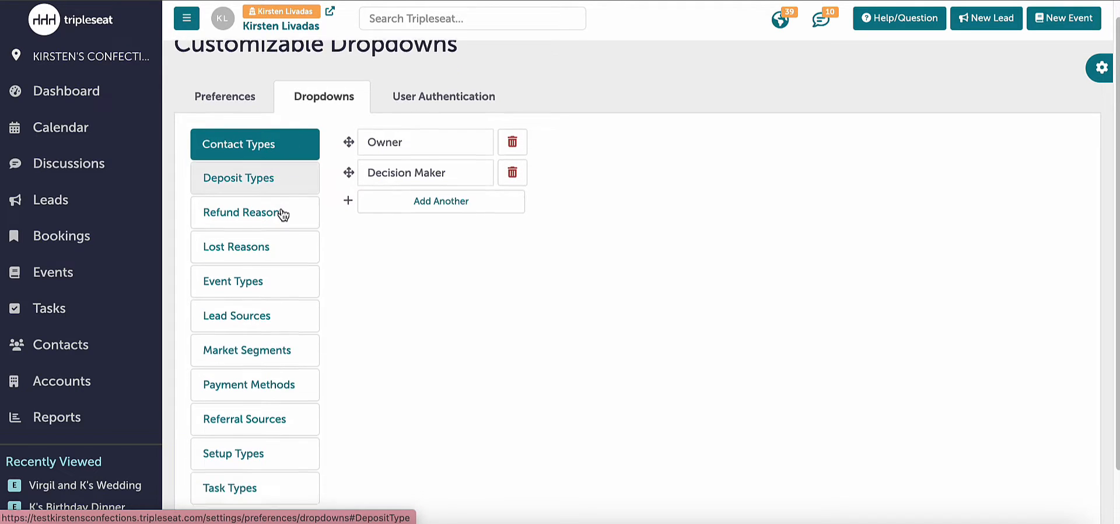
scroll(282, 215, "down", 1)
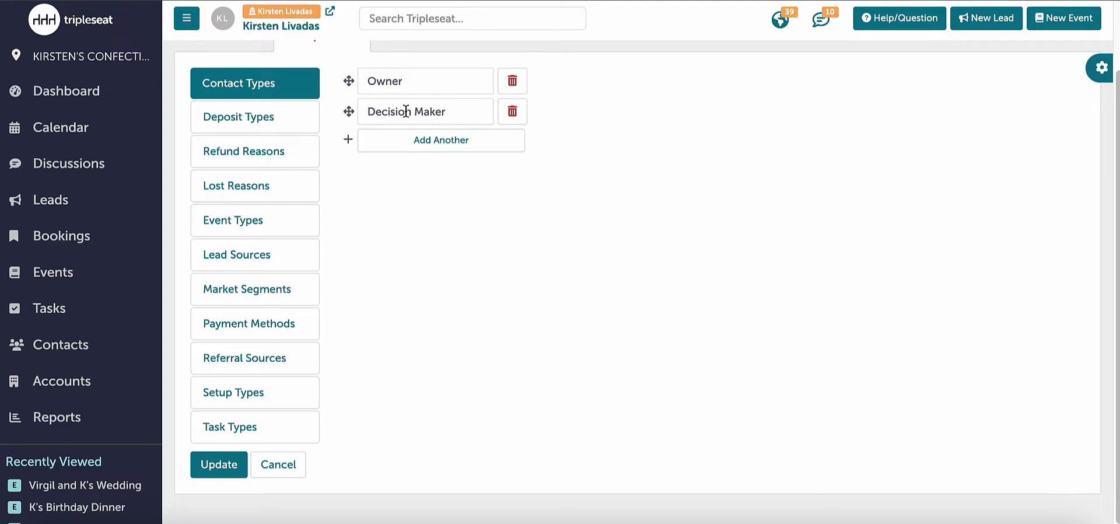
left_click(276, 463)
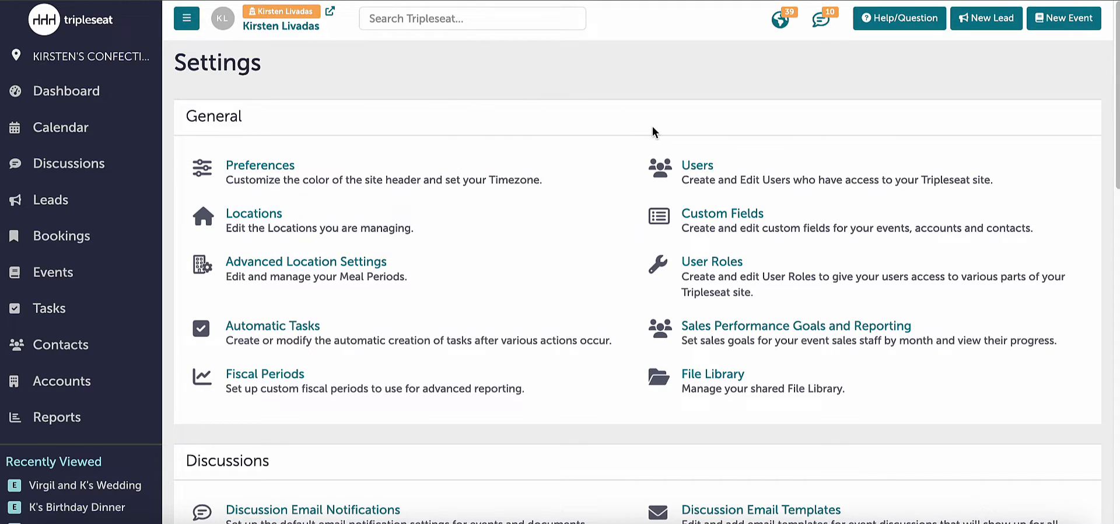
- Open the Custom Fields settings and review the existing event fields in the Payments category
left_click(815, 237)
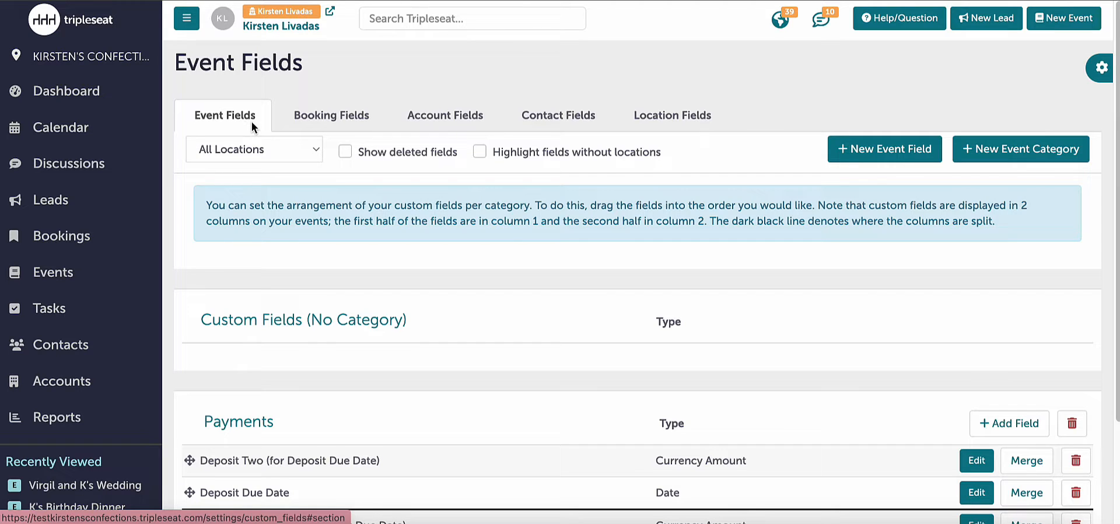
scroll(255, 170, "down", 2)
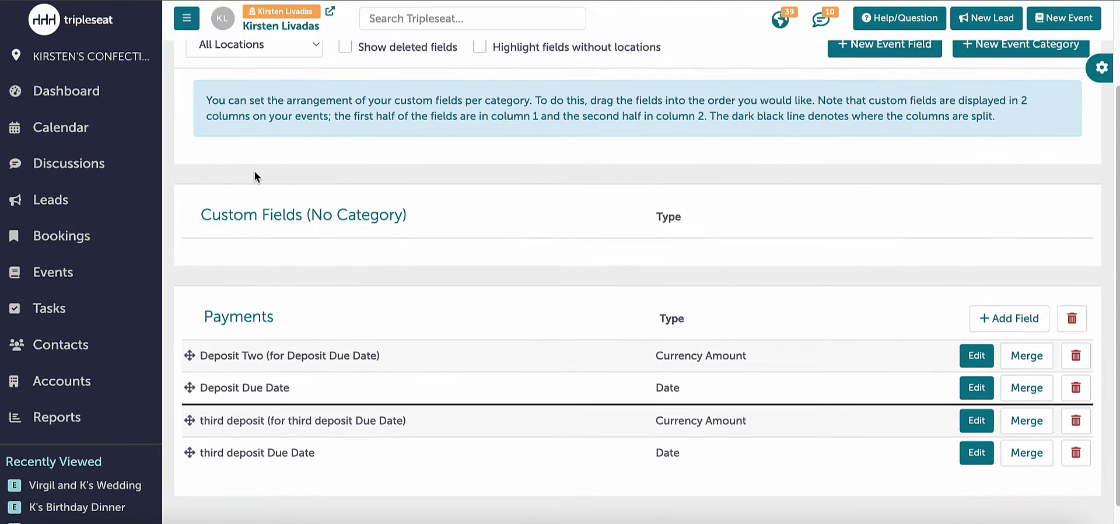
scroll(255, 171, "down", 1)
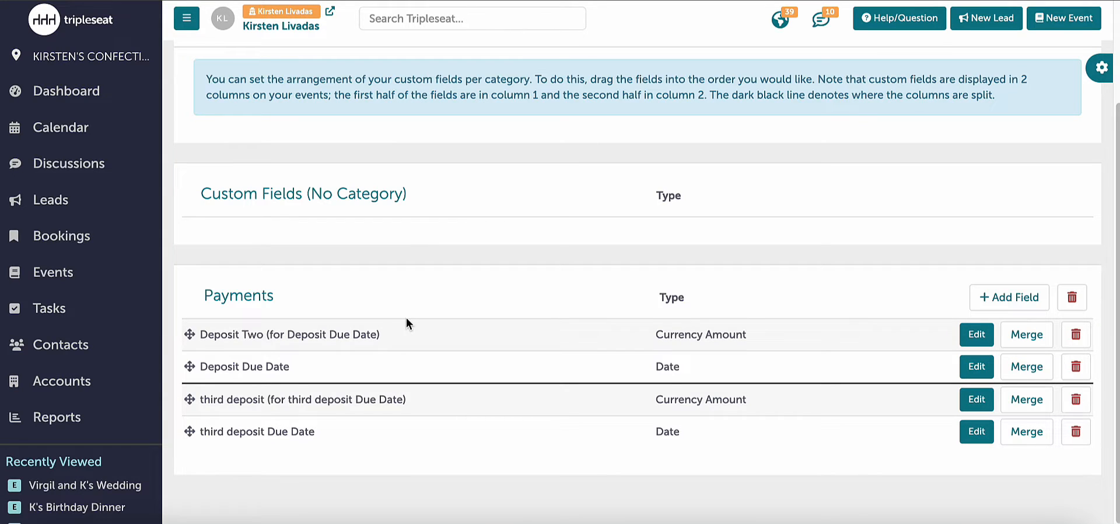
scroll(579, 327, "up", 2)
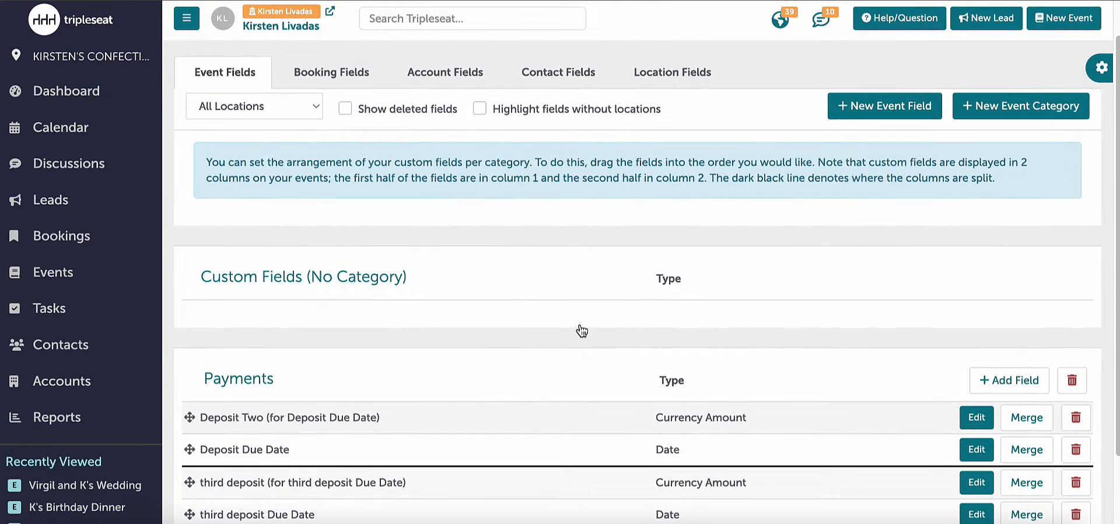
- Create a new event field category named "Taxes & Legal"
left_click(991, 111)
left_click(852, 160)
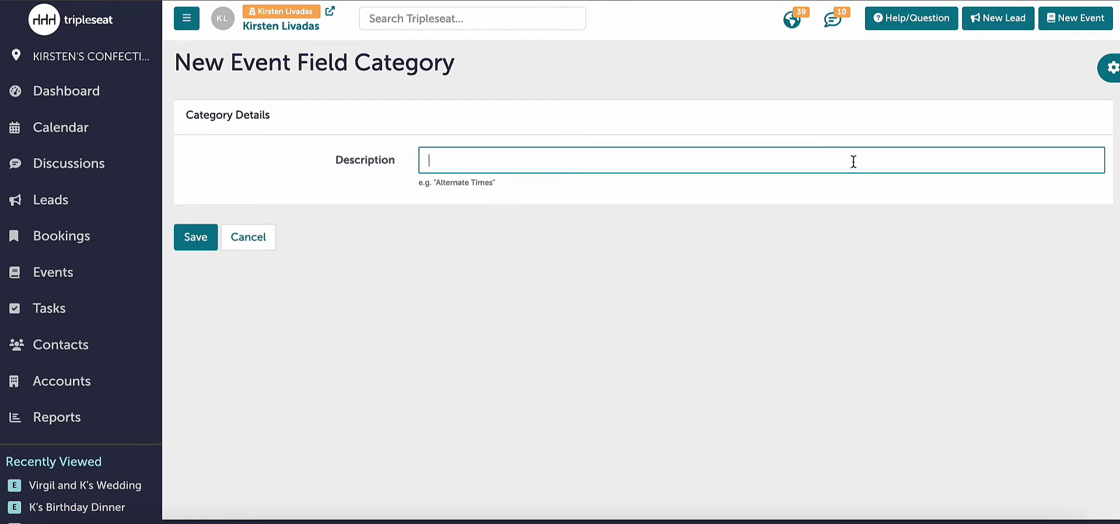
type("Taxes Legal")
left_click(456, 161)
type("&")
left_click(173, 232)
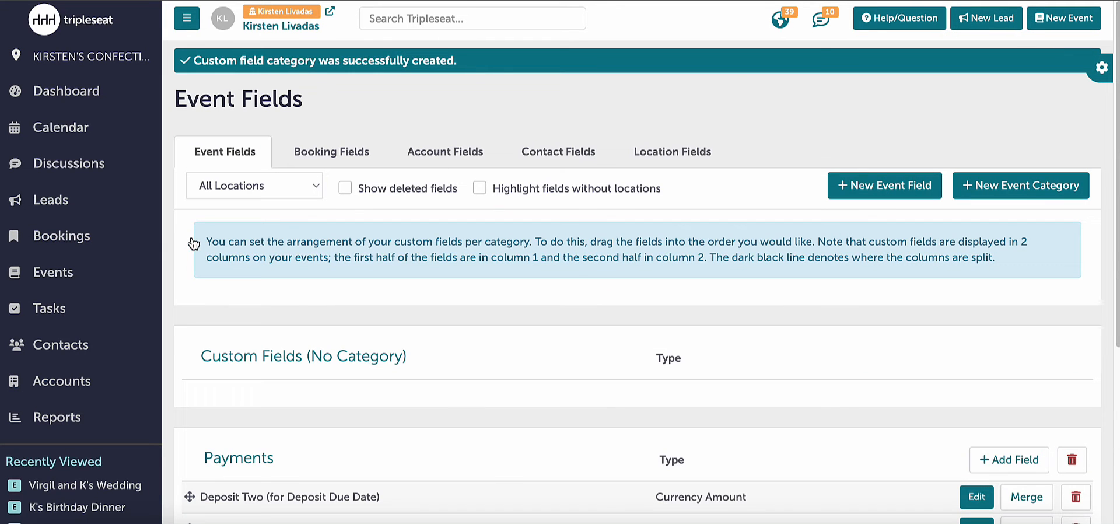
- Add a Text (short) event field named "Tax Exempt ID" to the Taxes & Legal category, enabled for all locations
scroll(461, 304, "down", 2)
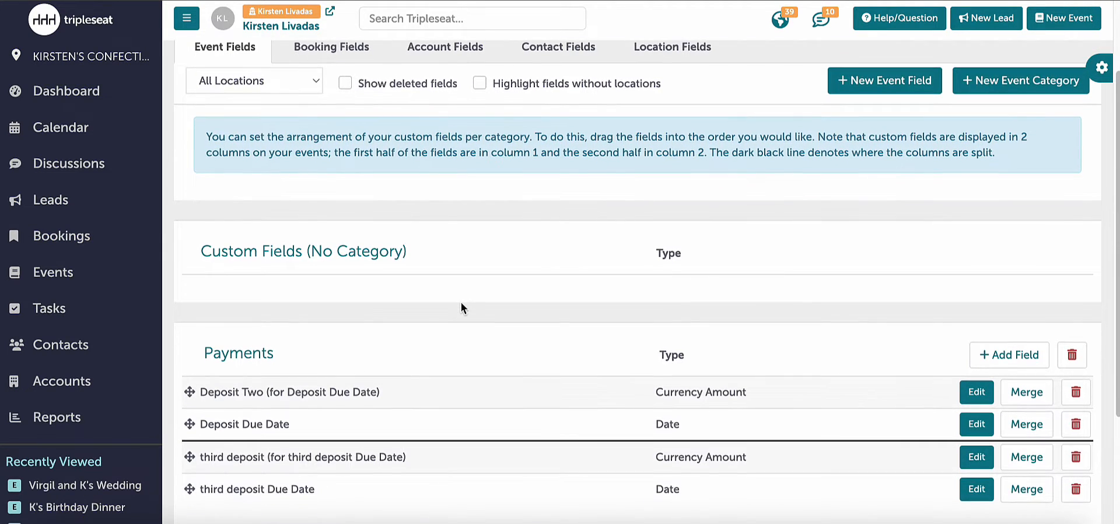
scroll(461, 307, "down", 3)
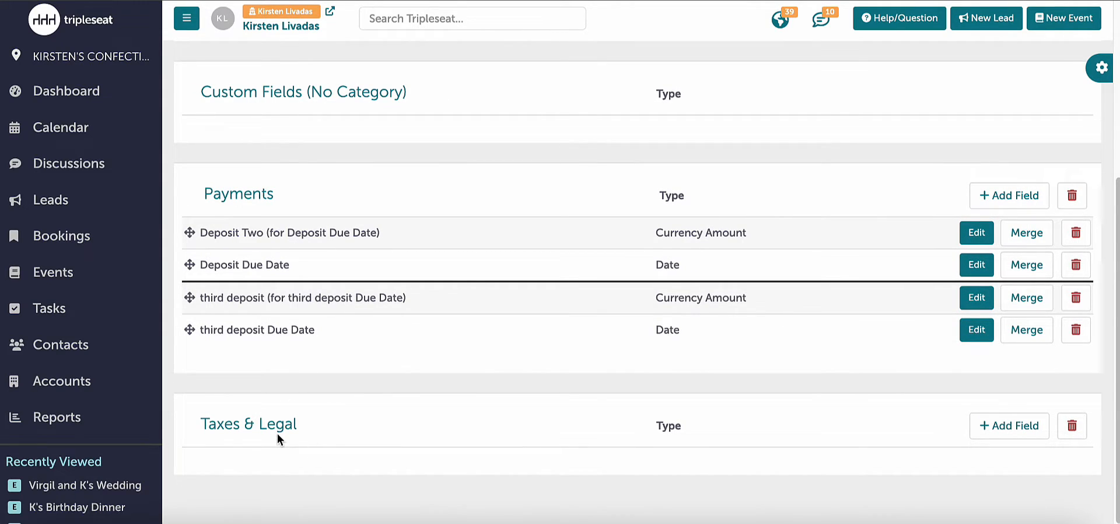
left_click(1013, 440)
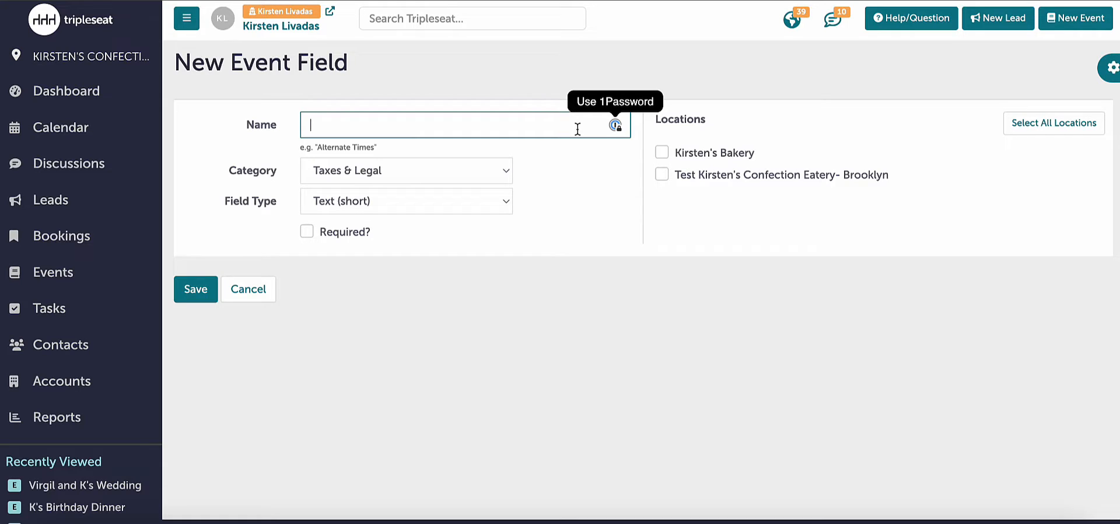
type("Tax")
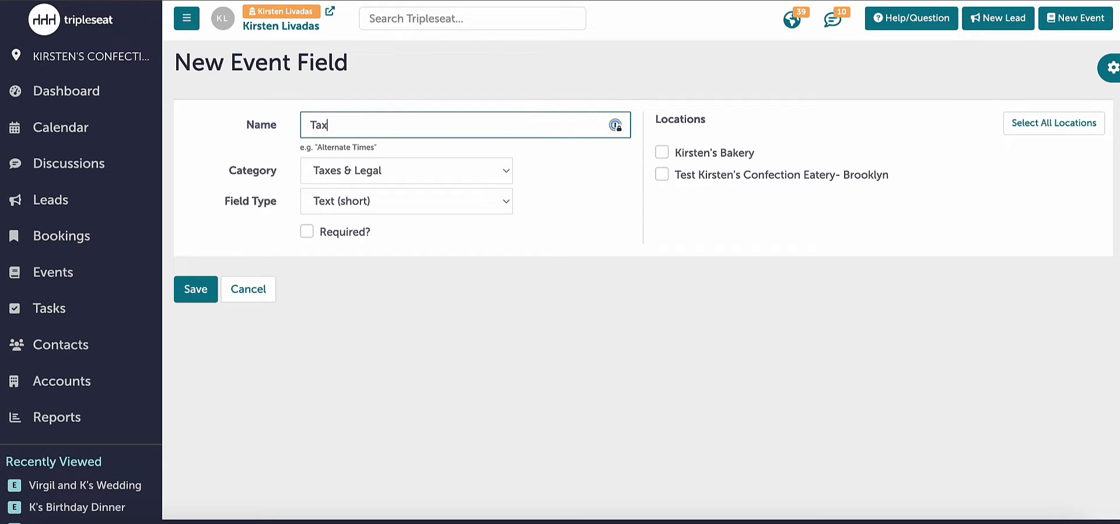
type(" Exempt ID")
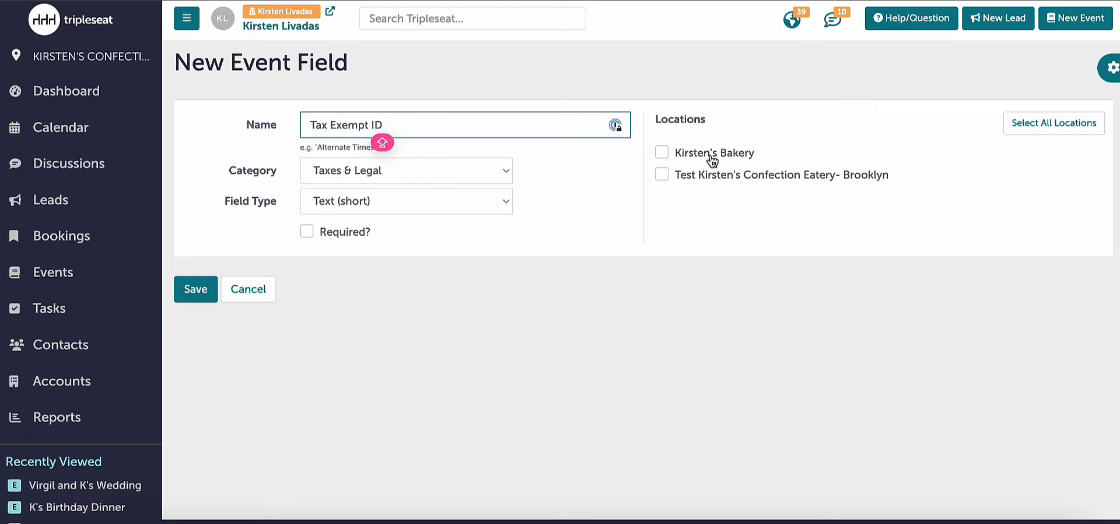
left_click(375, 211)
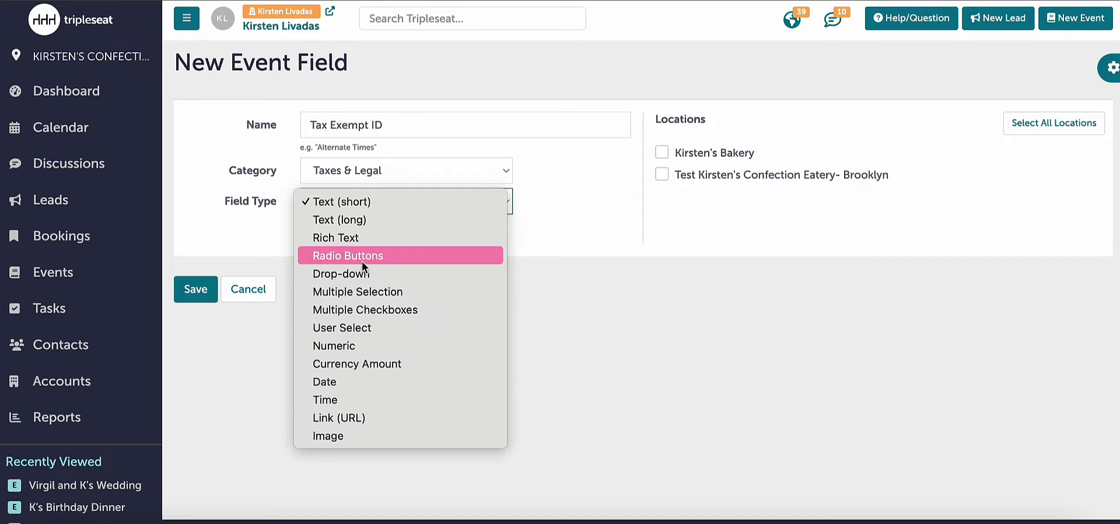
left_click(367, 202)
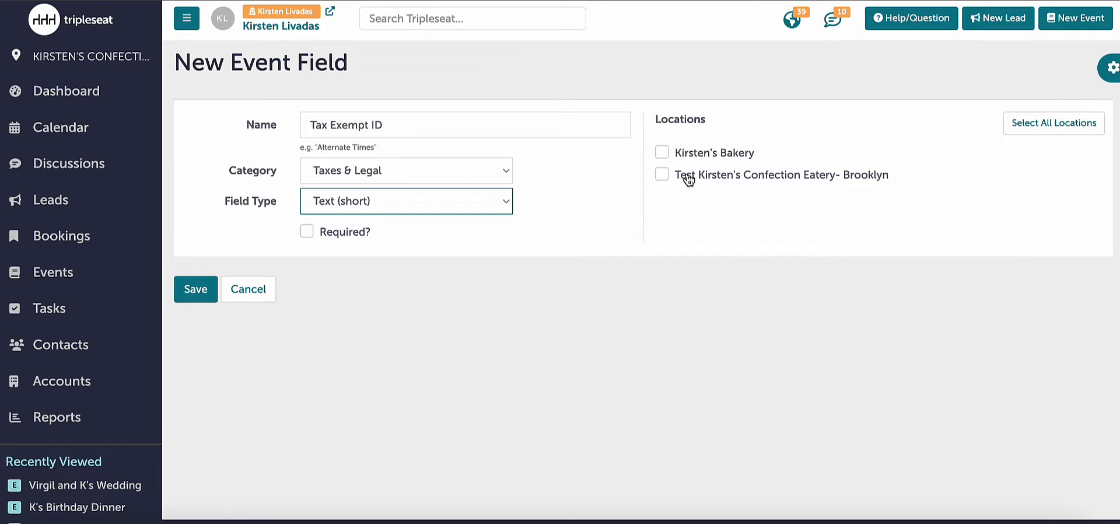
left_click(1013, 131)
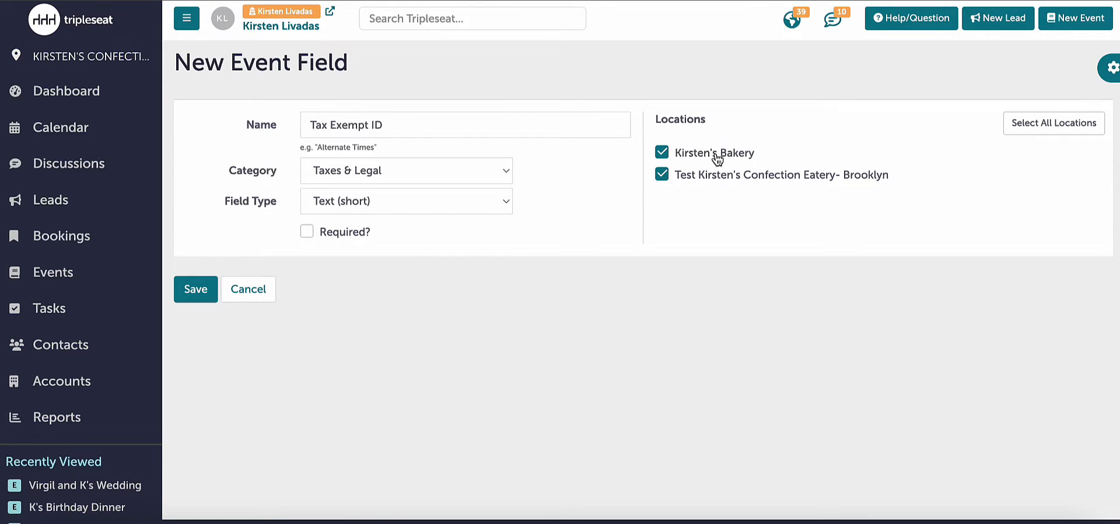
left_click(191, 290)
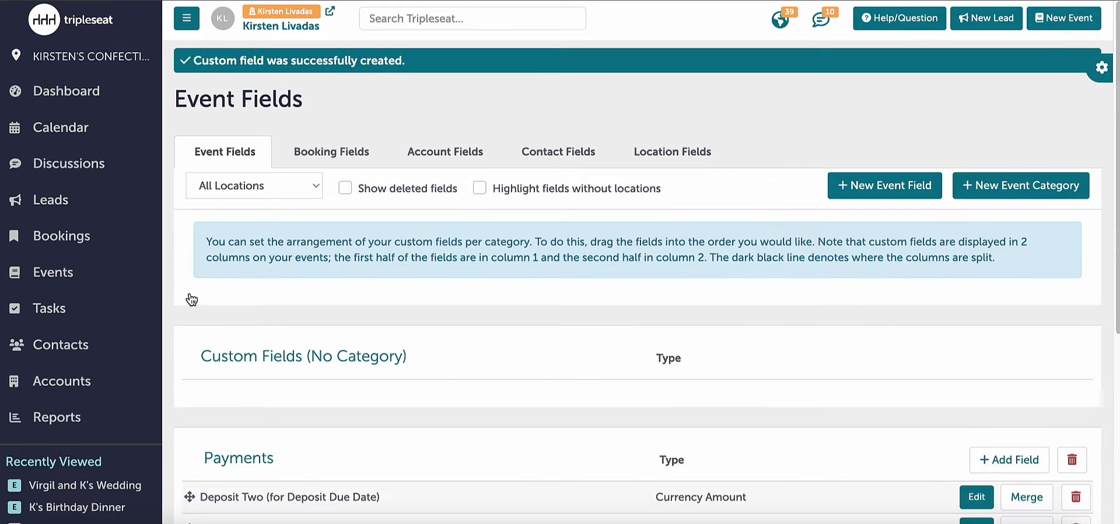
scroll(191, 297, "down", 5)
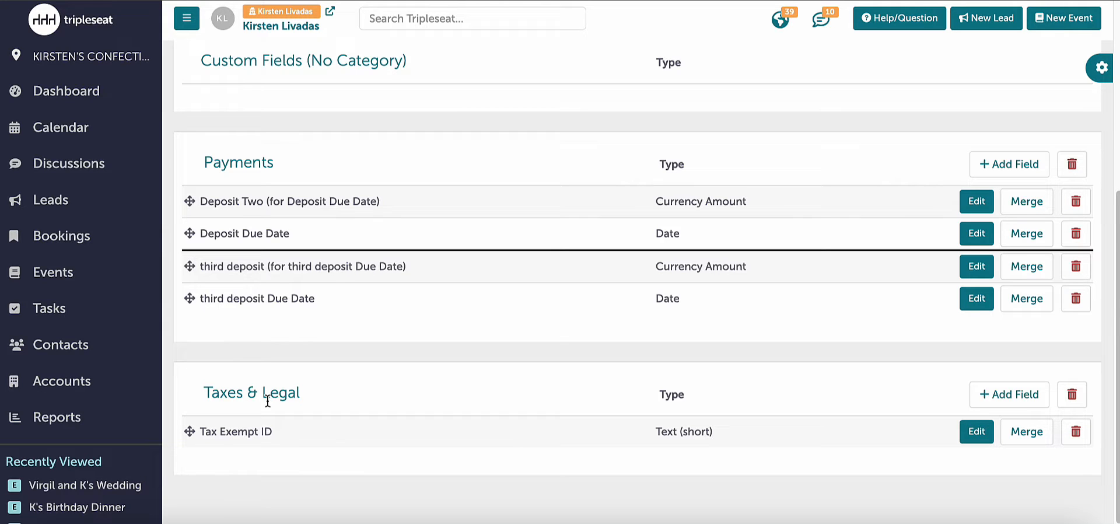
- Create a new event field category named "Costing"
scroll(598, 281, "up", 2)
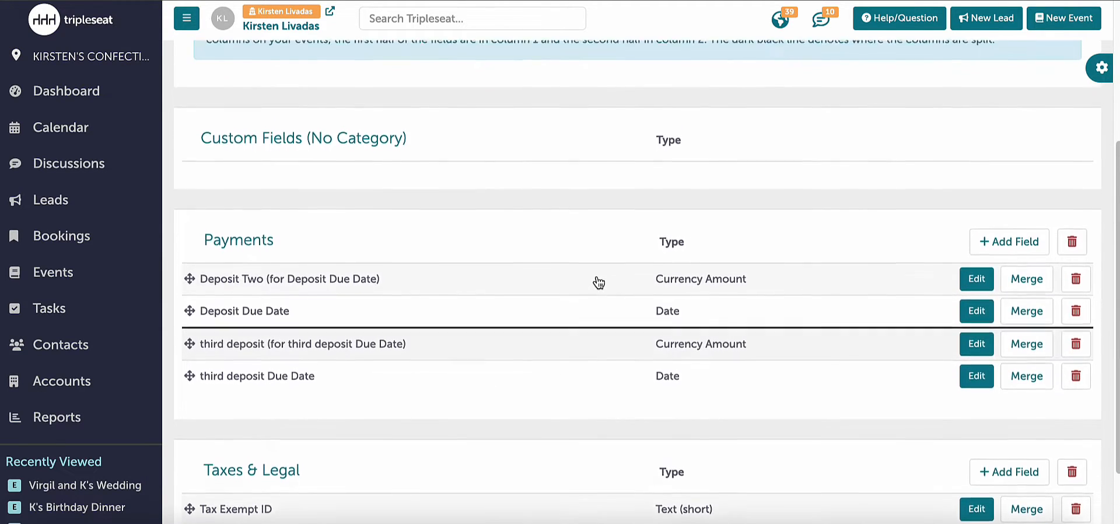
scroll(599, 282, "up", 3)
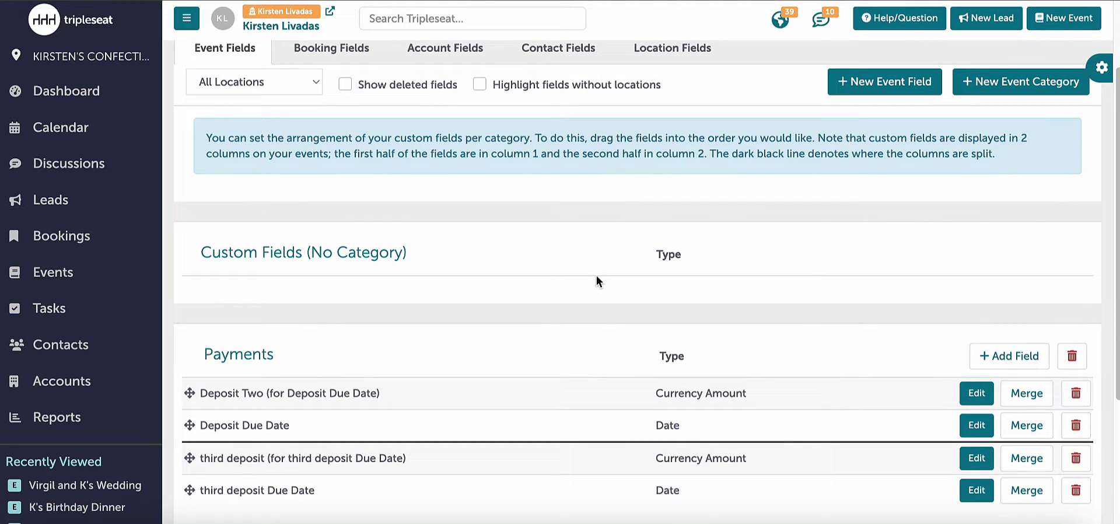
left_click(972, 99)
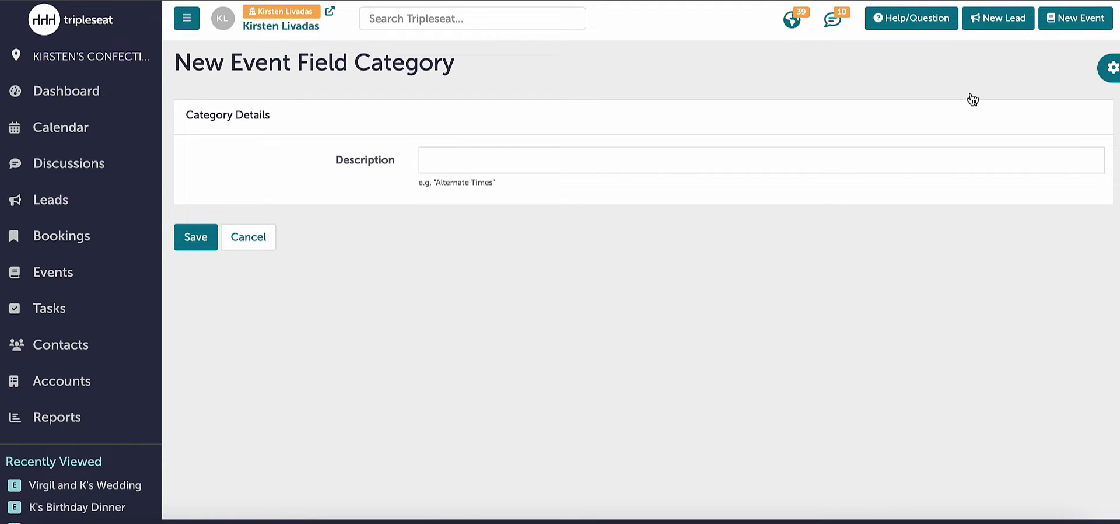
left_click(694, 164)
type("cO")
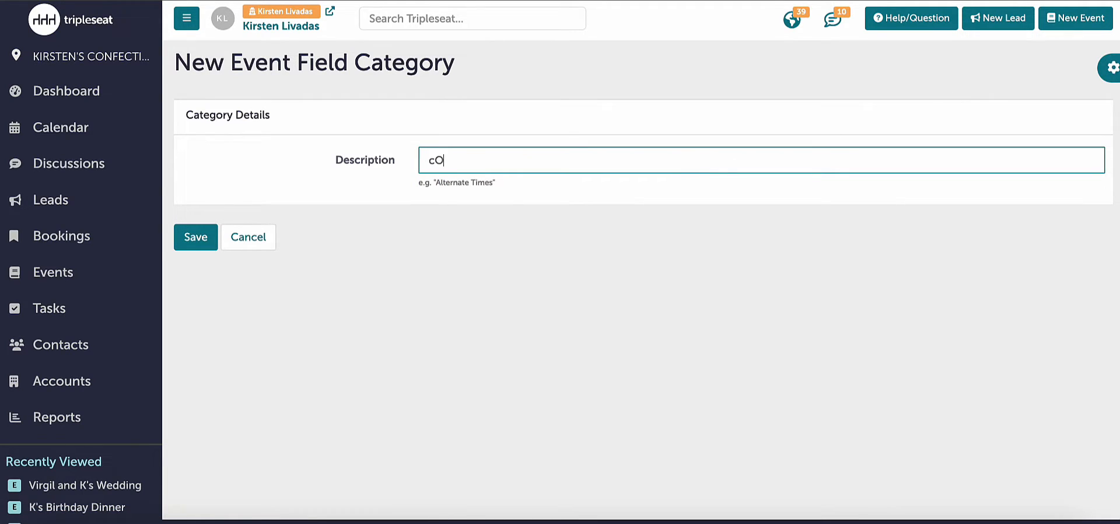
key("BackSpace")
key("BackSpace")
type("Costing")
left_click(197, 248)
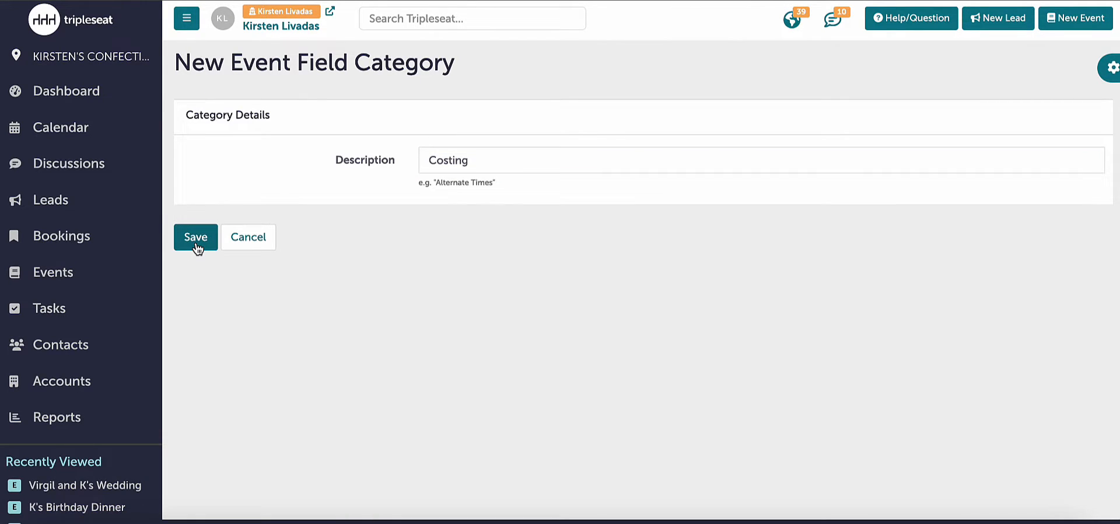
- Add a Numeric event field named "Food" to the Costing category, enabled for all locations
scroll(195, 240, "down", 4)
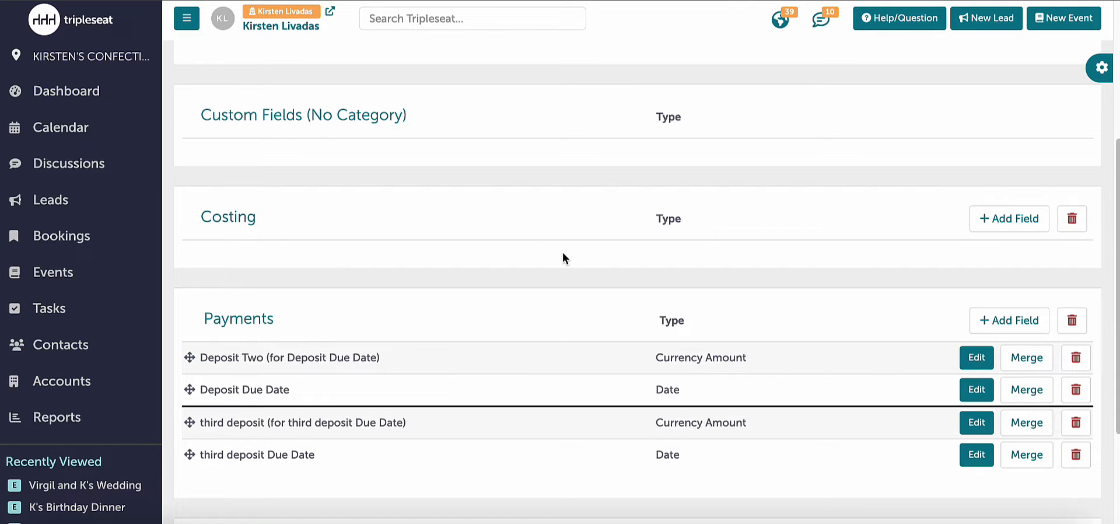
left_click(999, 223)
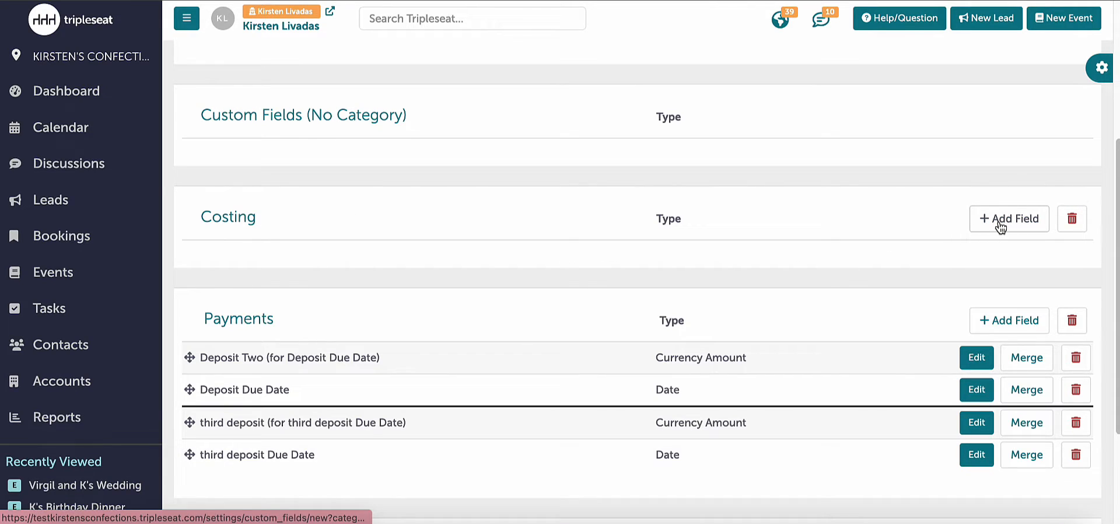
key("Caps_Lock")
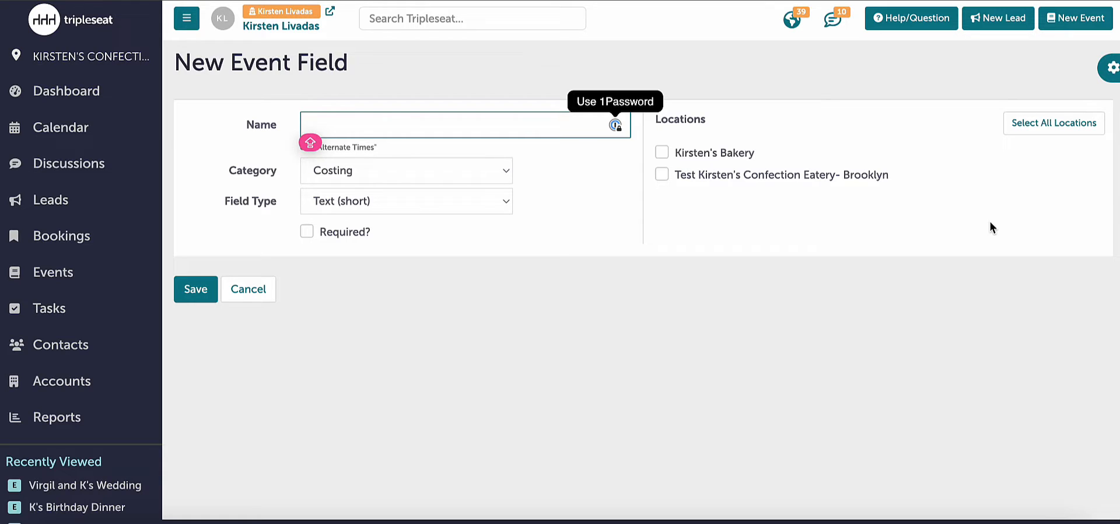
type("Food")
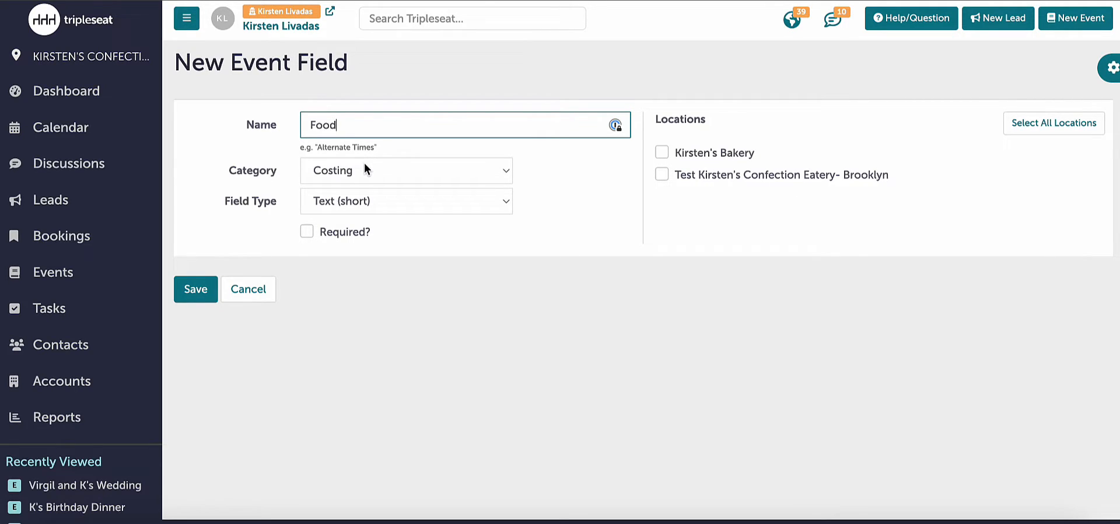
left_click(368, 201)
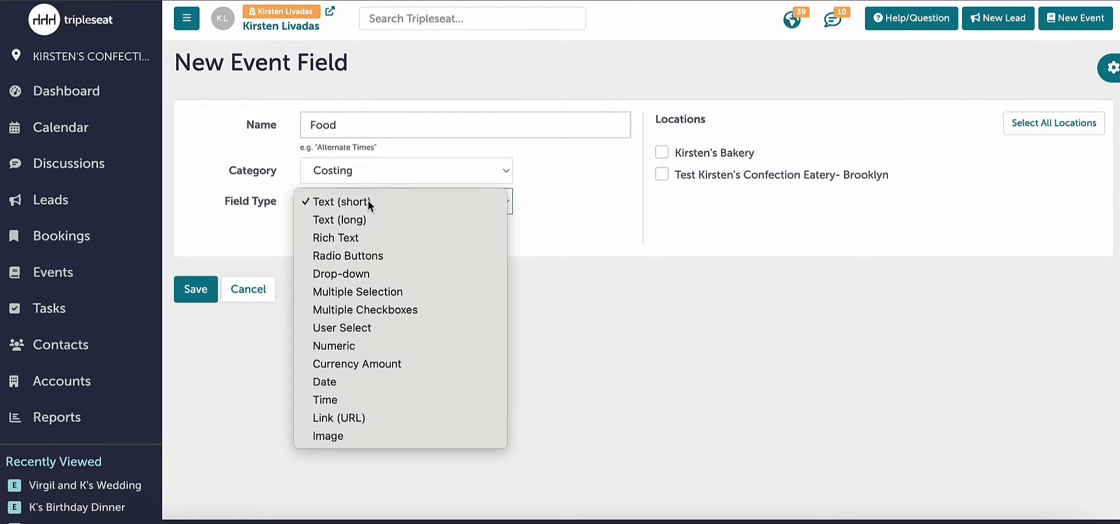
left_click(342, 347)
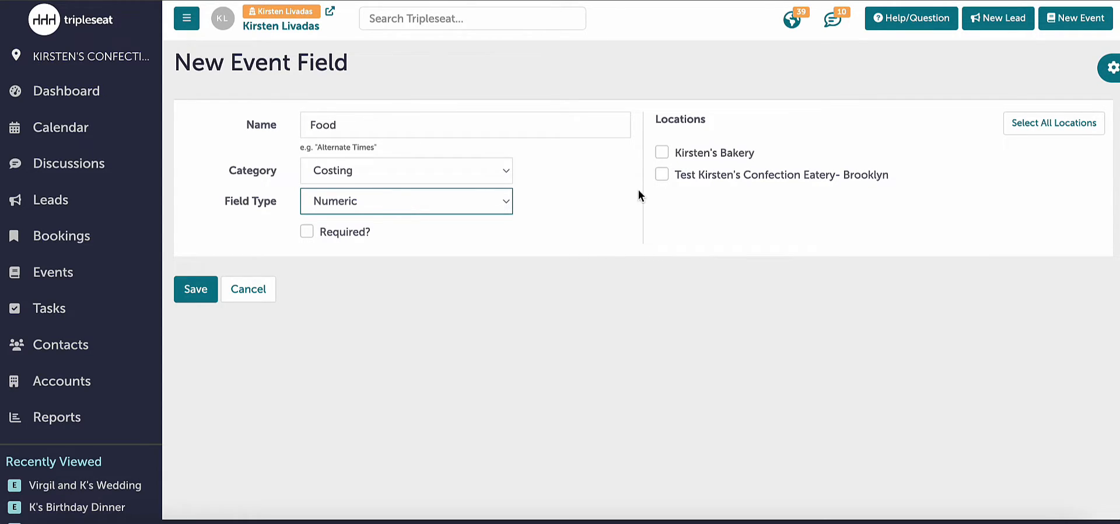
left_click(1067, 122)
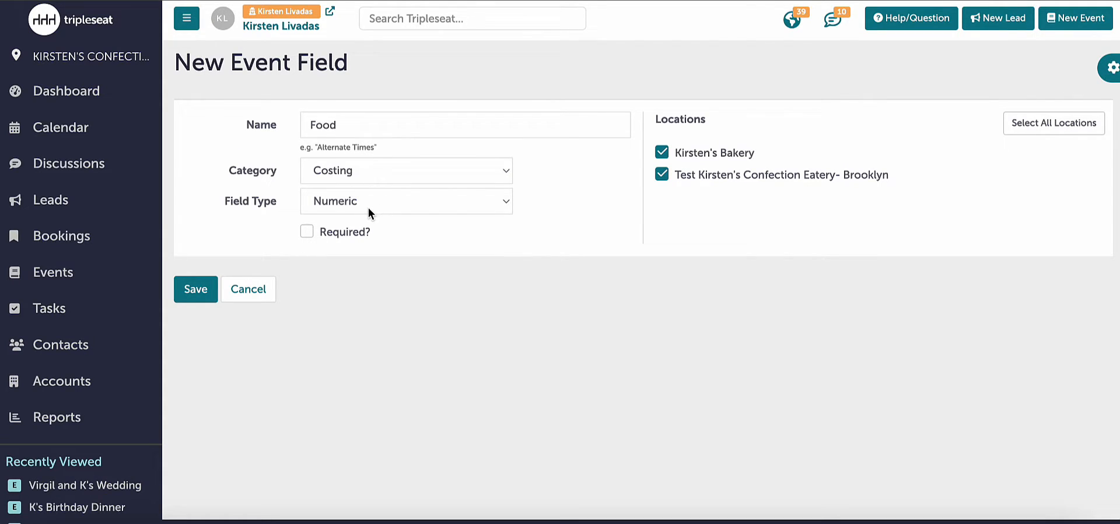
left_click(205, 292)
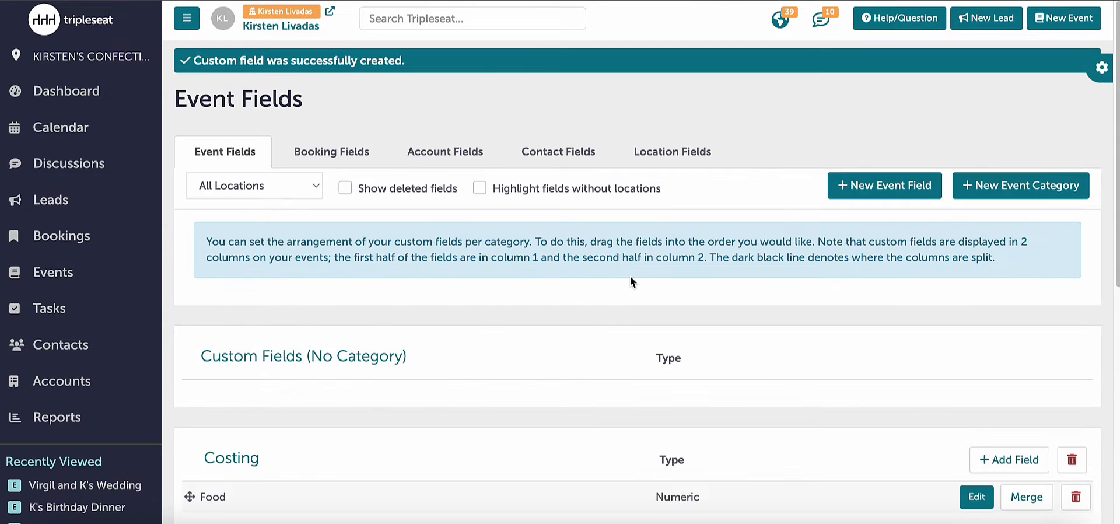
- Add a Numeric event field named "Beverage" to the Costing category, enabled for all locations
scroll(631, 275, "down", 2)
scroll(630, 279, "down", 3)
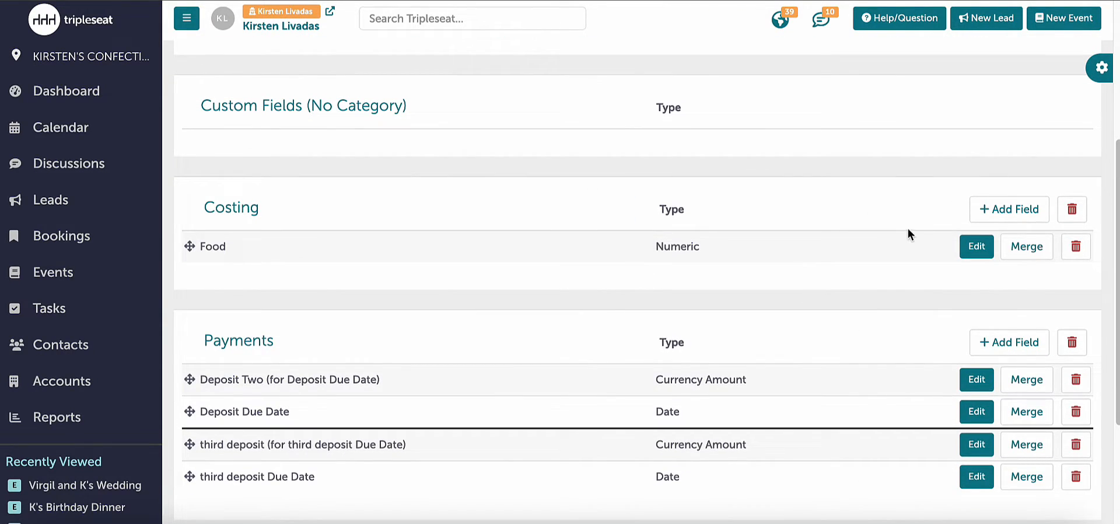
left_click(987, 212)
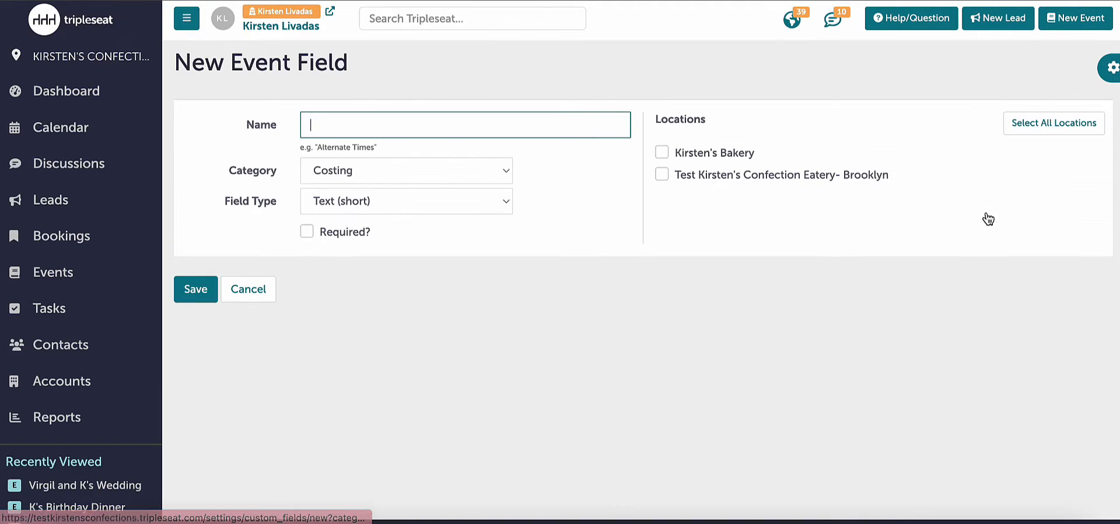
type("Be")
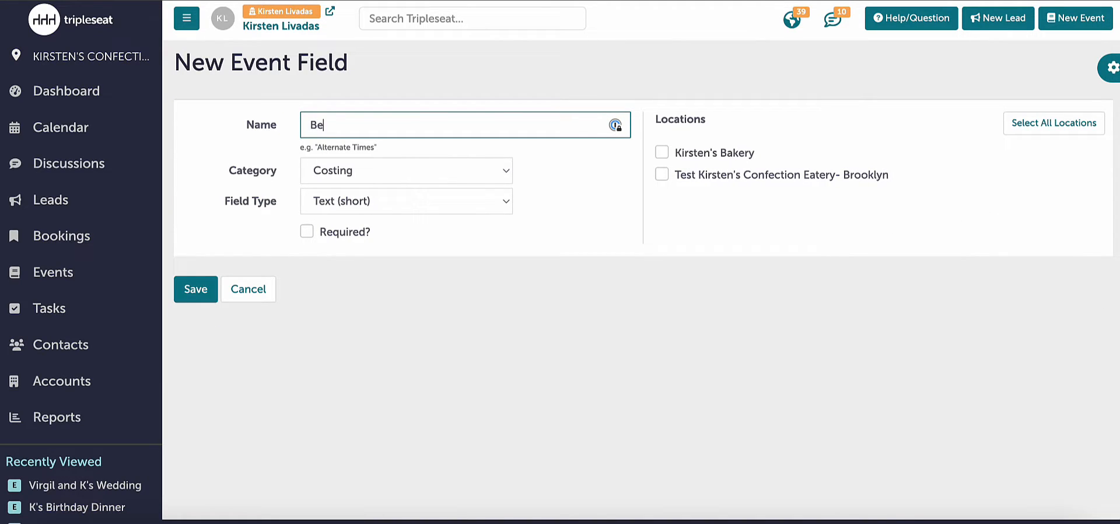
type("verage")
left_click(443, 204)
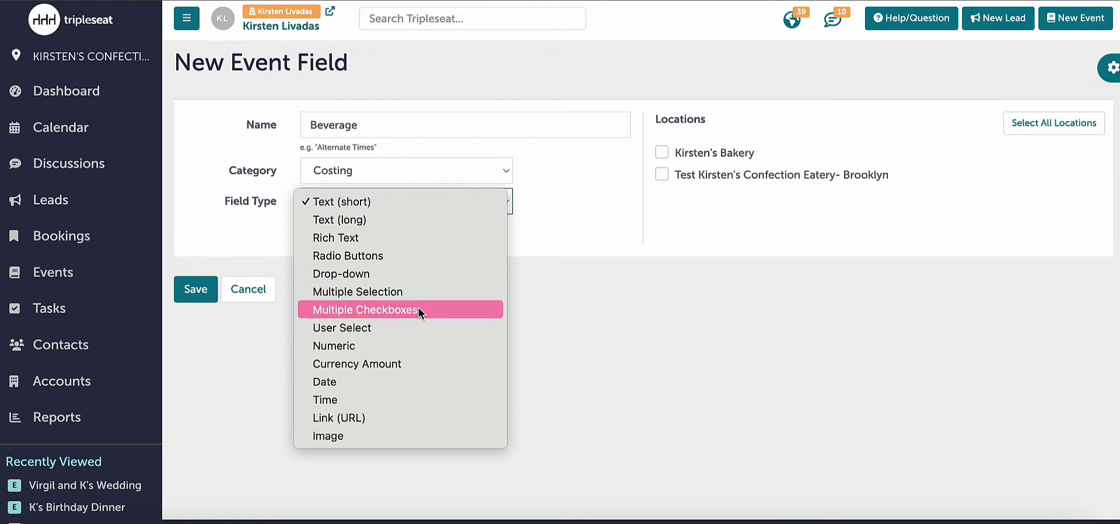
left_click(423, 349)
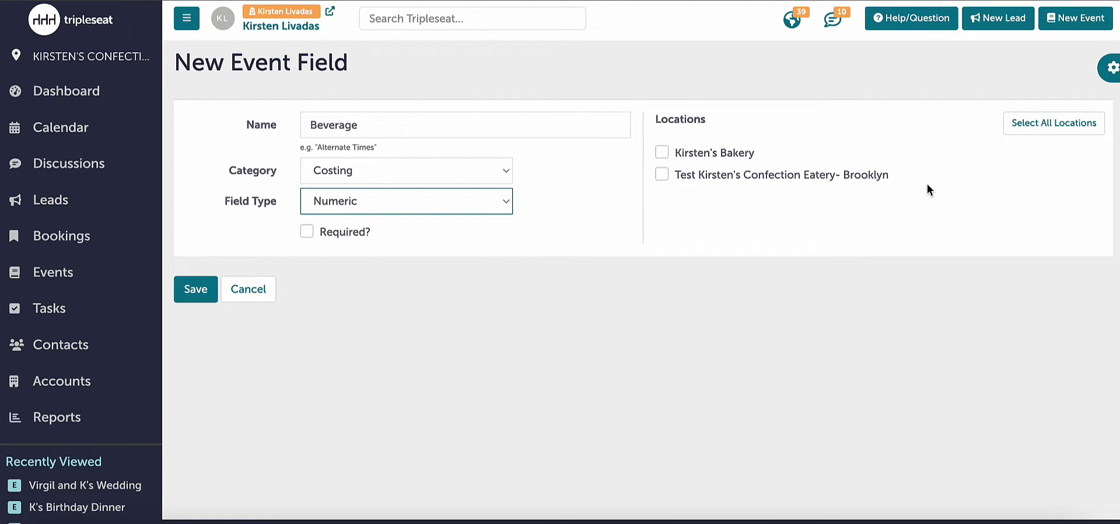
left_click(1031, 130)
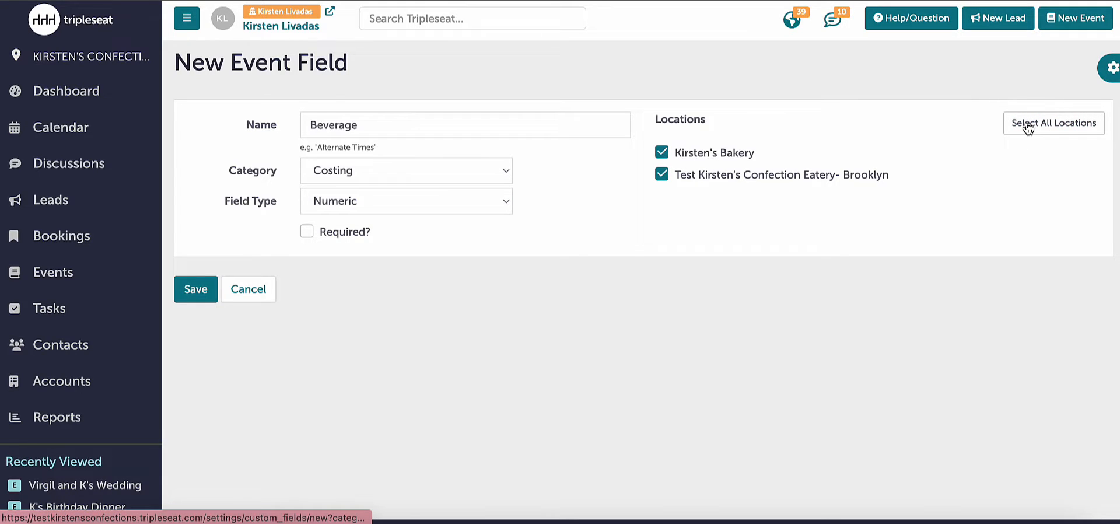
left_click(196, 290)
- Review the Beverage field's edit settings, update it without changes and check the fields listed in the Costing and Payments categories
scroll(208, 301, "down", 4)
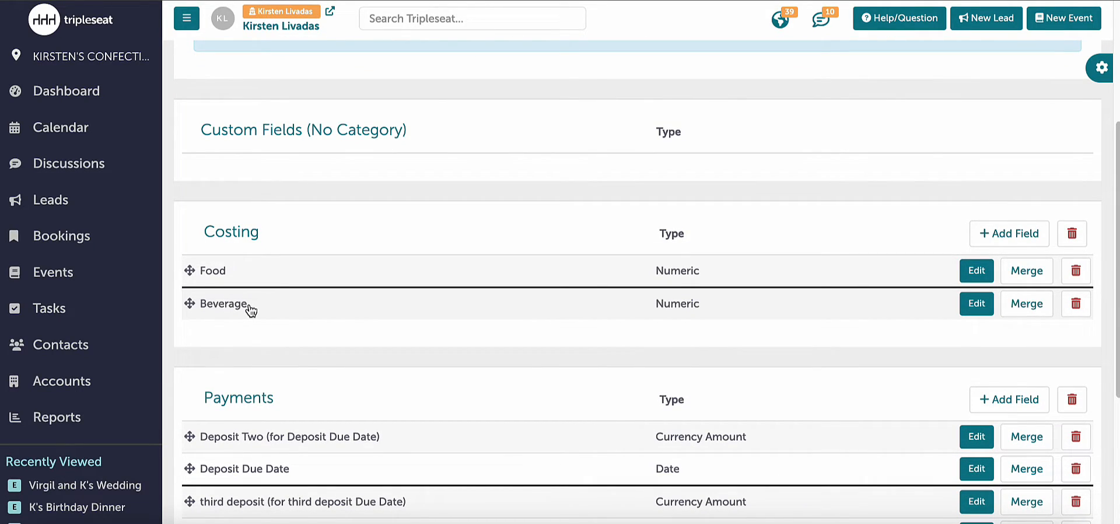
left_click(250, 306)
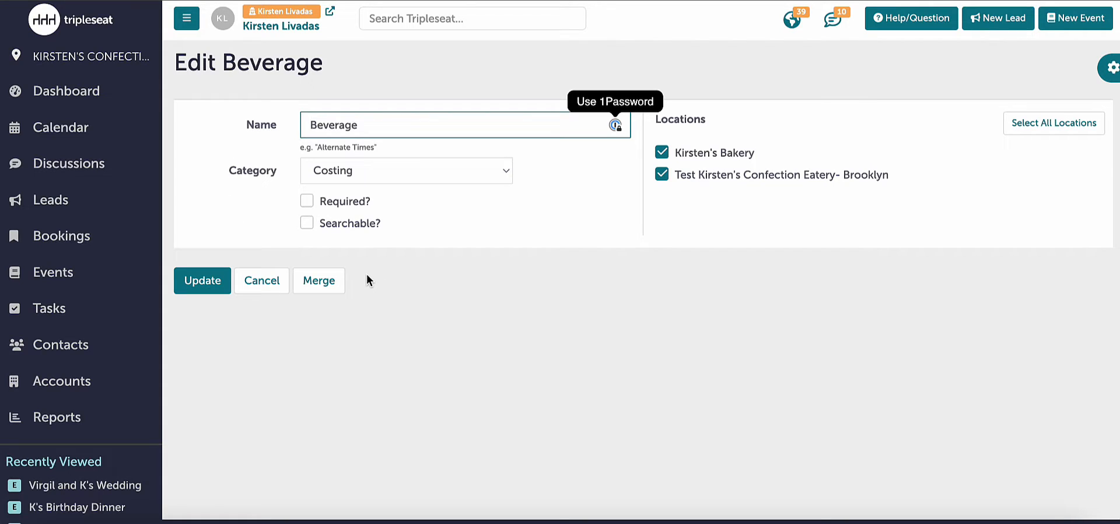
left_click(203, 280)
scroll(298, 285, "down", 2)
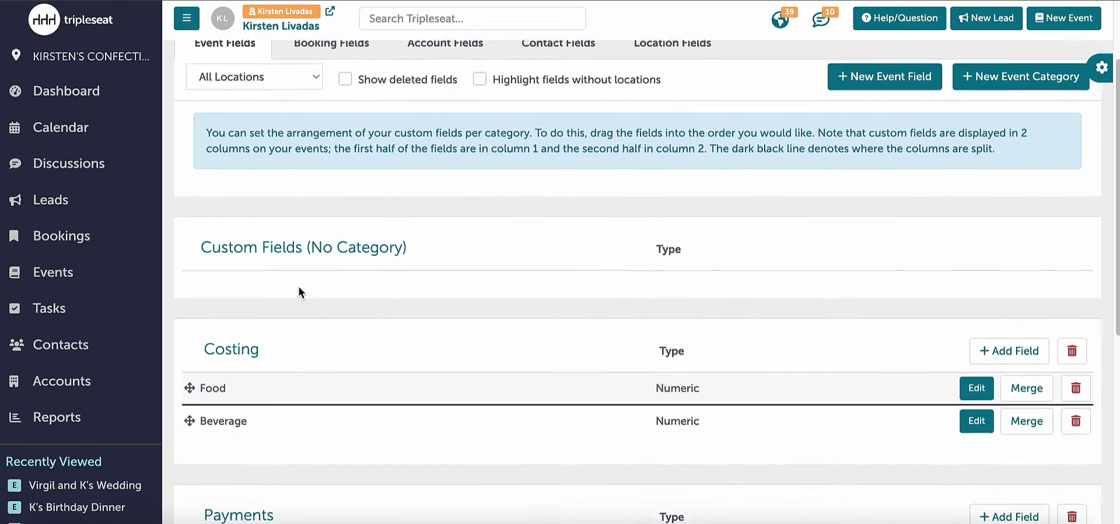
scroll(298, 287, "down", 4)
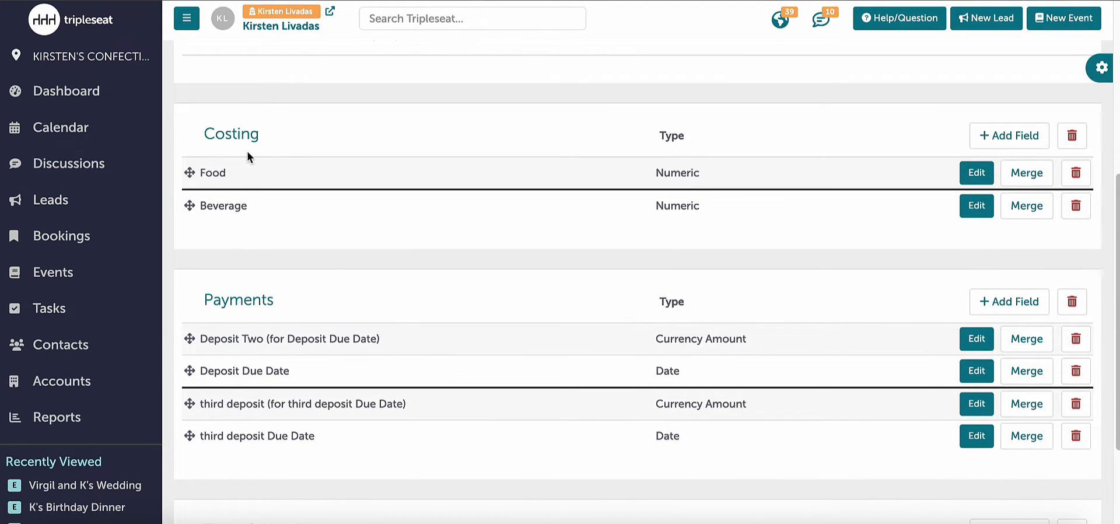
- Create a new event field category named "Staffing"
scroll(313, 234, "up", 3)
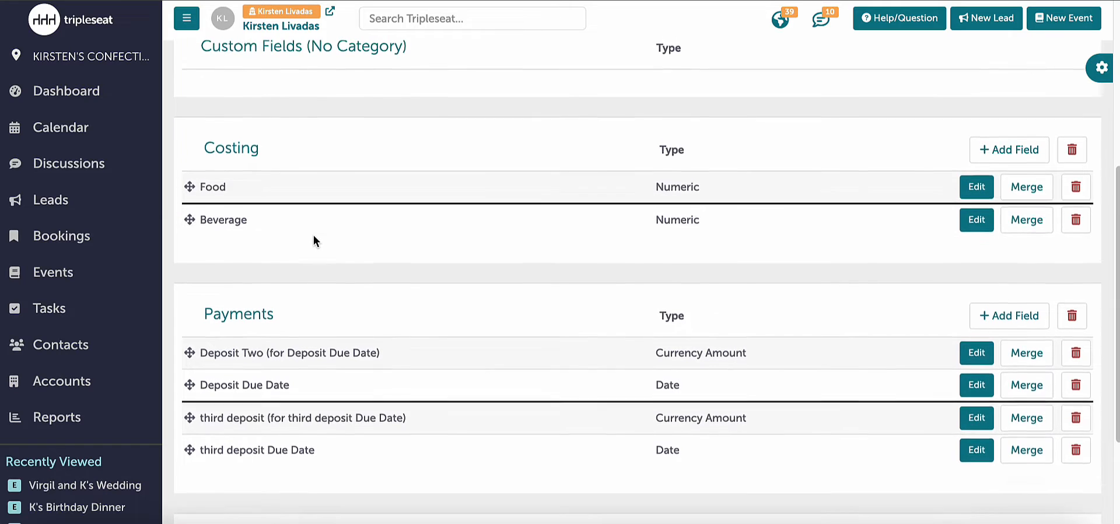
scroll(314, 234, "up", 2)
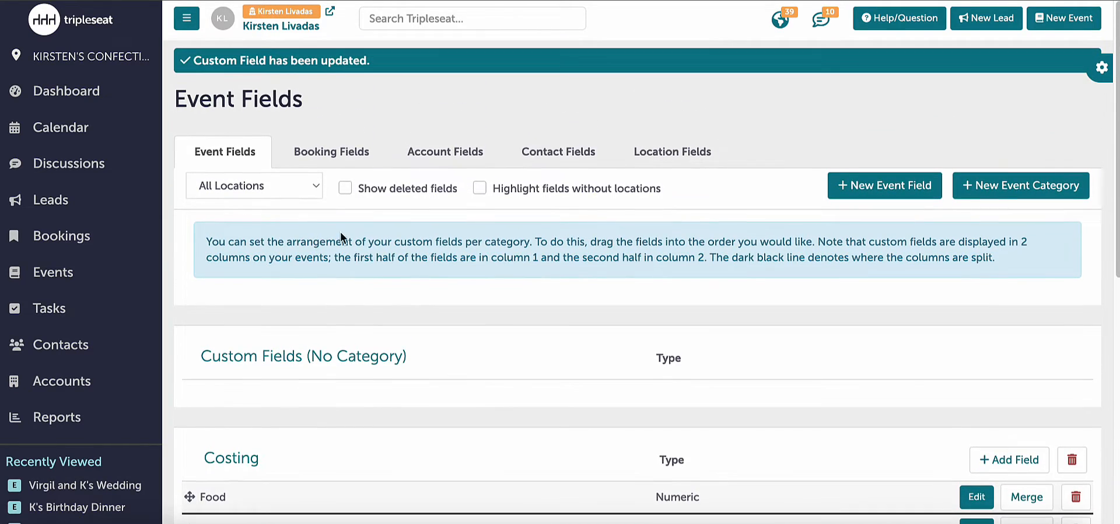
left_click(992, 187)
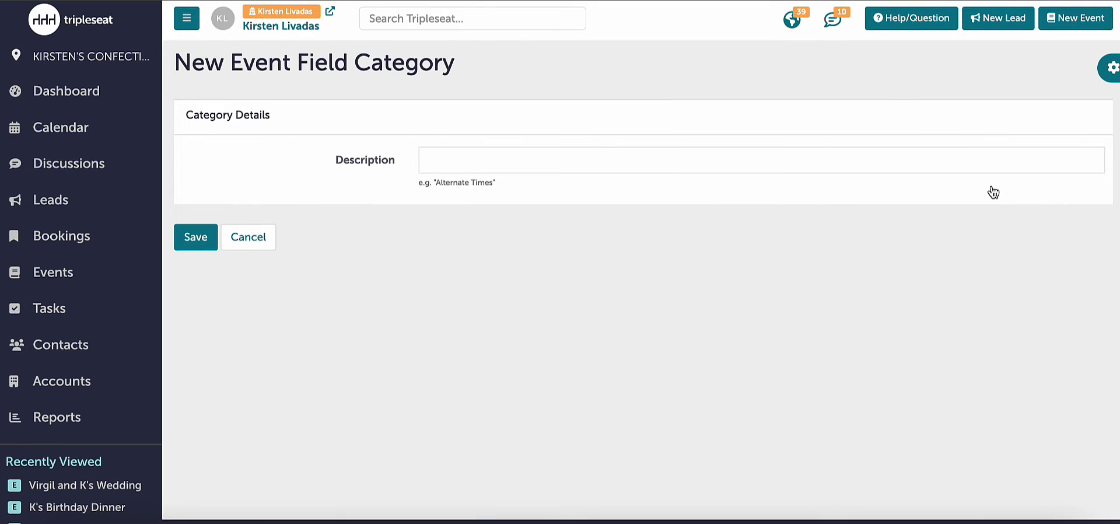
left_click(806, 152)
type("S")
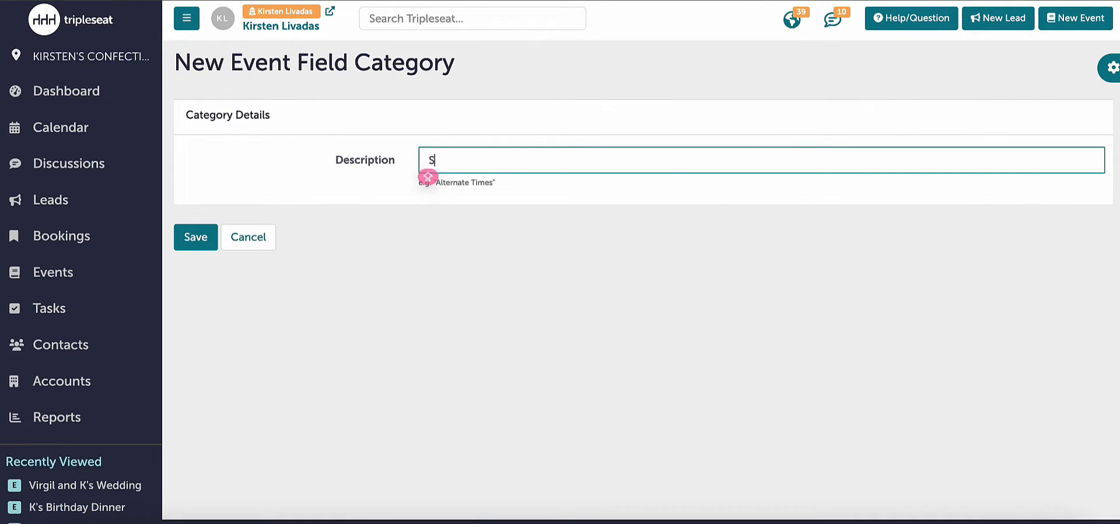
type("taffing")
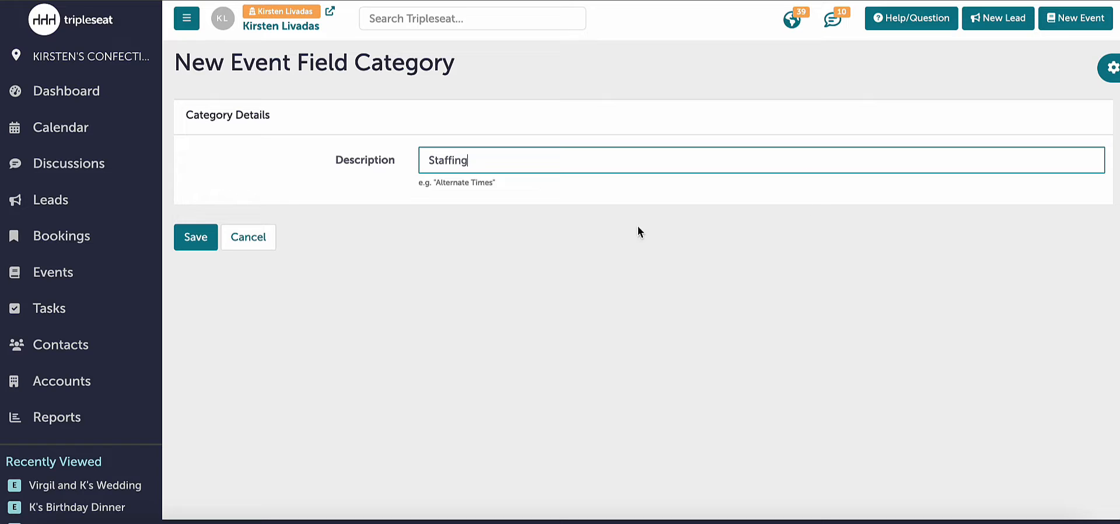
left_click(196, 236)
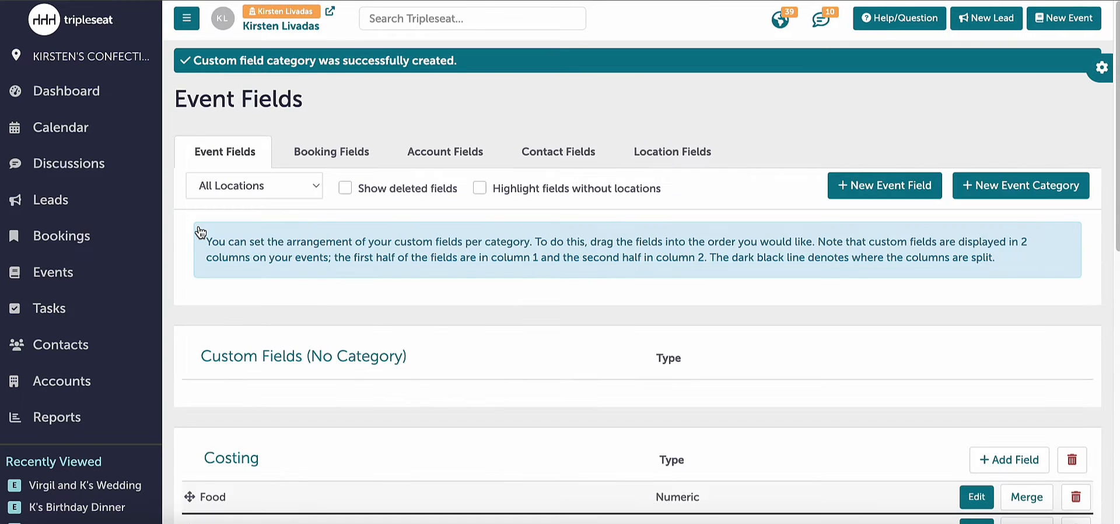
- Set up a new event field named "Security" in the Staffing category with type Multiple Checkboxes, enabled for both locations
scroll(282, 271, "down", 9)
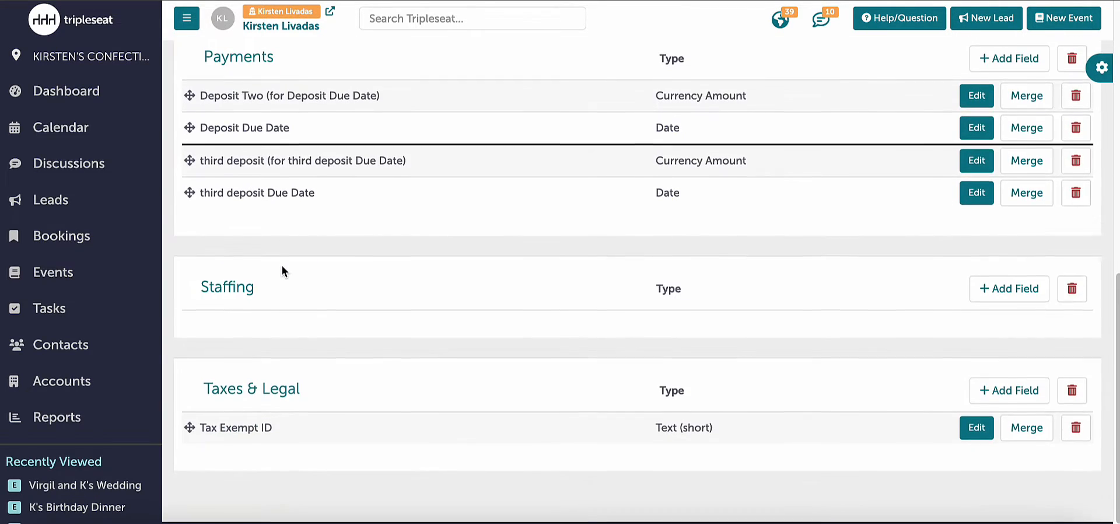
left_click(1001, 291)
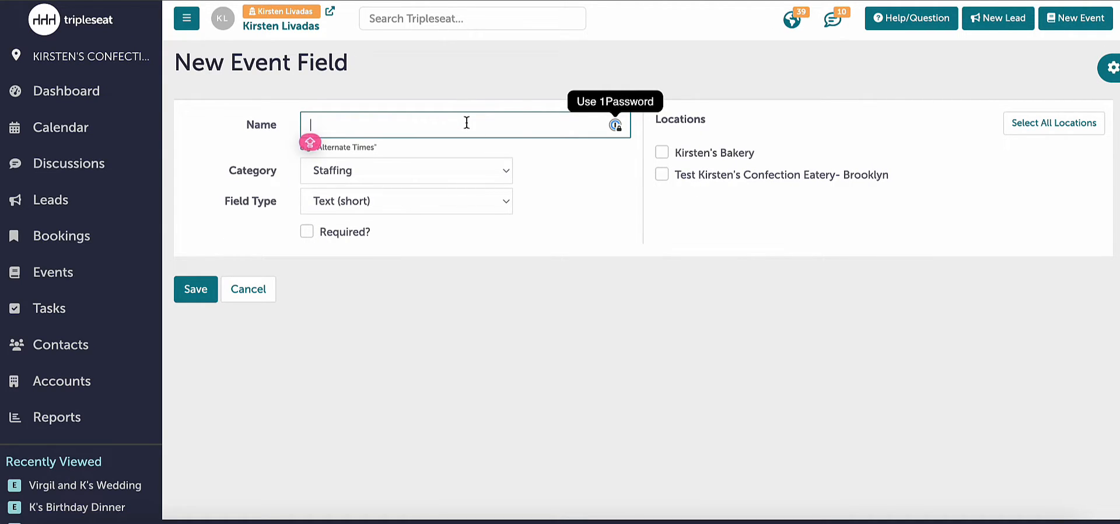
type("Securit")
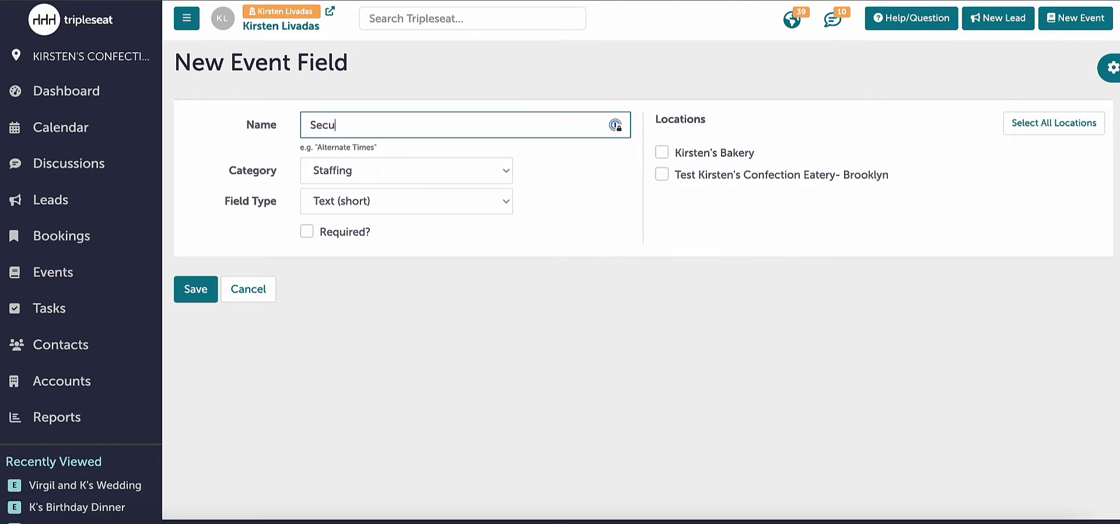
key("BackSpace")
key("BackSpace")
type("ity")
left_click(374, 198)
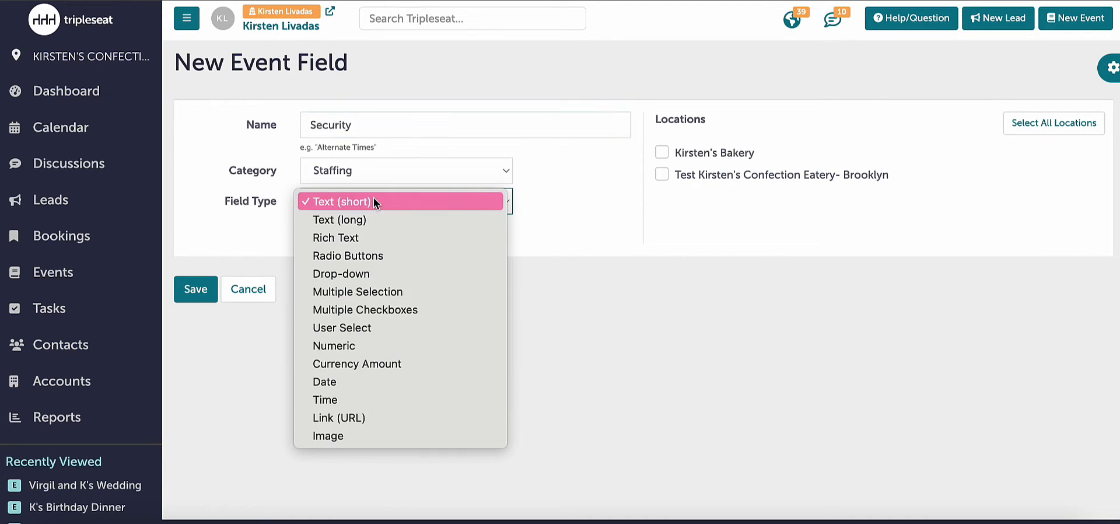
left_click(345, 310)
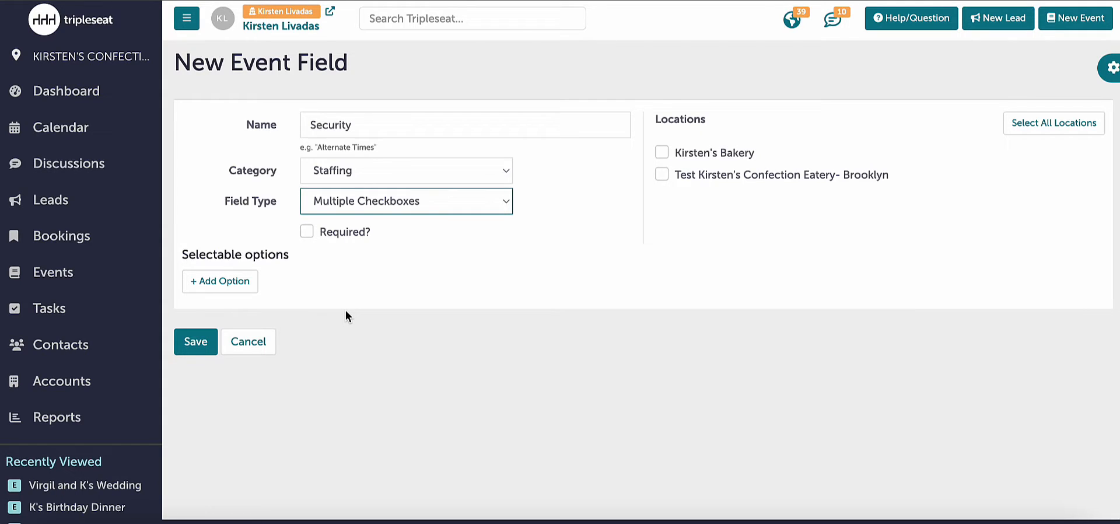
left_click(688, 153)
left_click(687, 175)
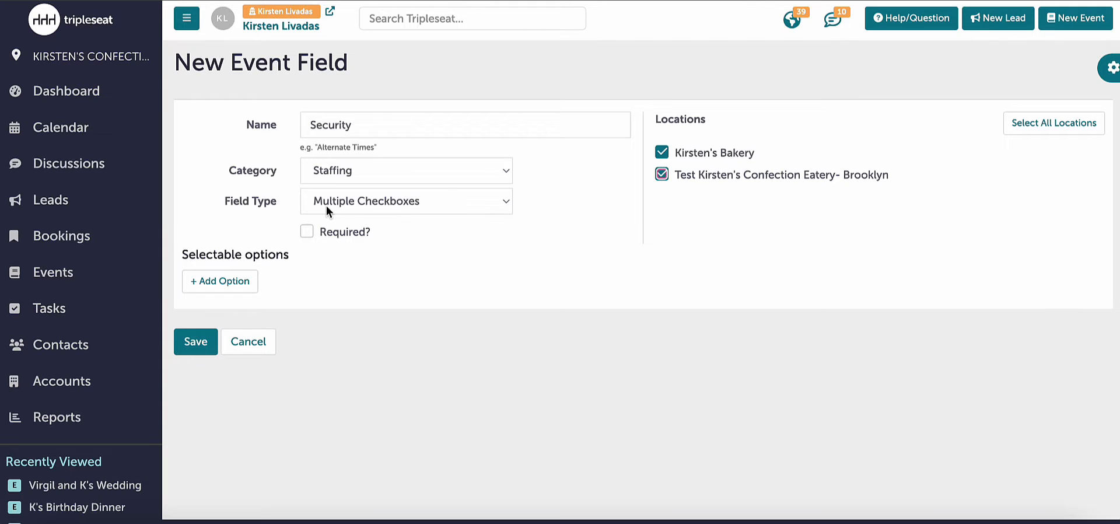
- Add the names of three security staff as selectable options and save the Security field
left_click(251, 284)
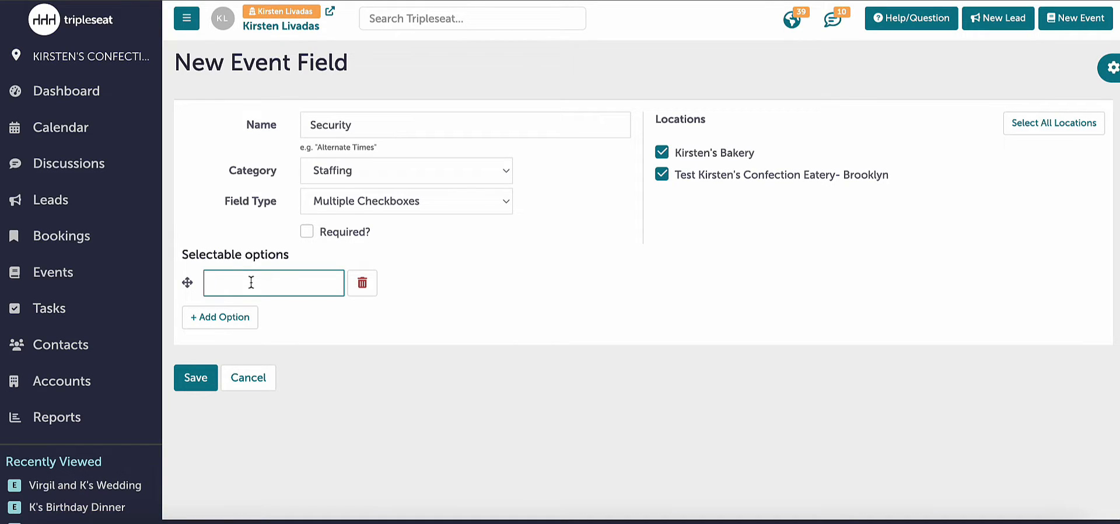
type("Bob")
left_click(213, 317)
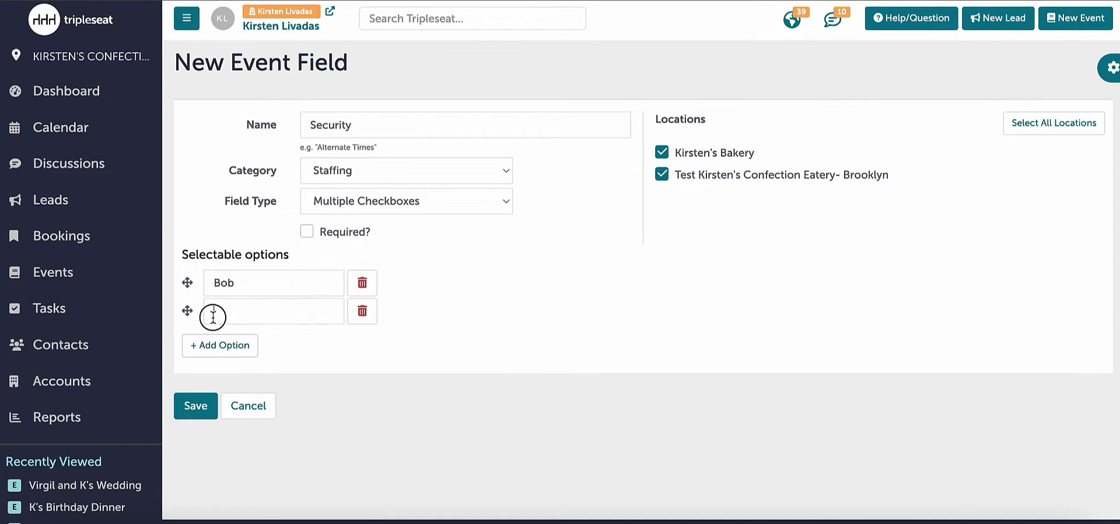
left_click(213, 317)
type("Steve")
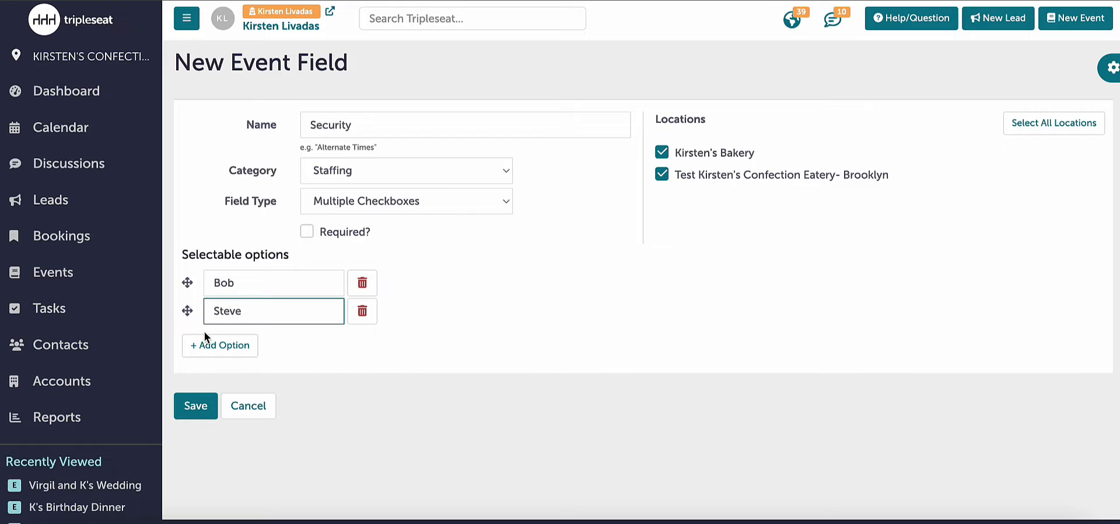
left_click(210, 345)
left_click(214, 347)
type("Bo")
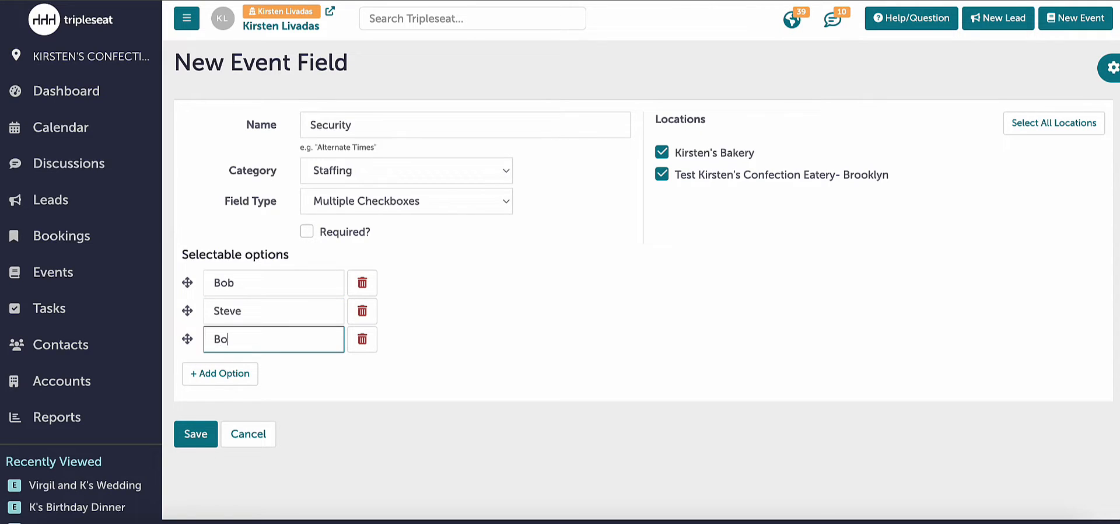
type("bby Joe")
left_click(210, 436)
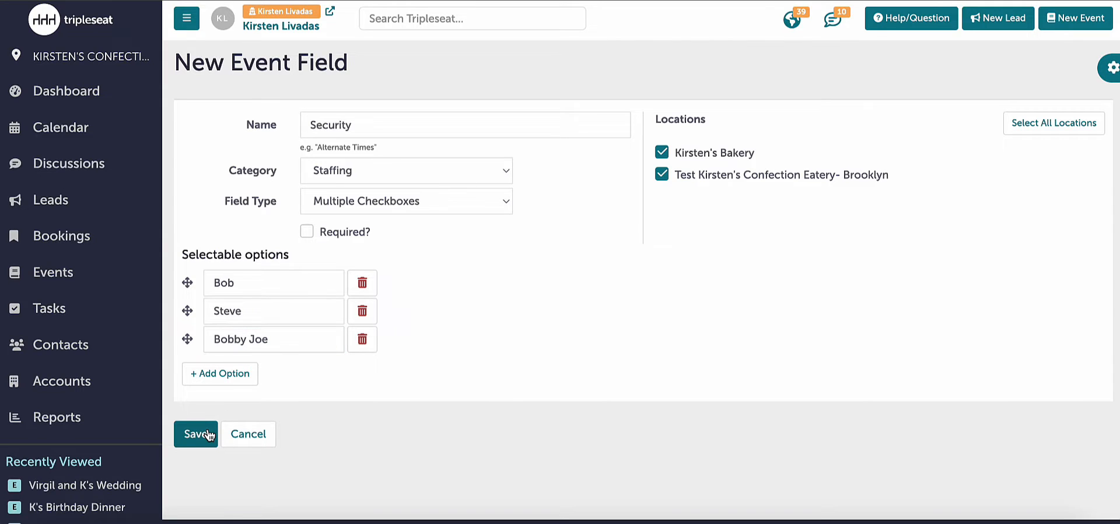
- Edit the Security field to allow new entries to be added on the fly and update it
scroll(587, 345, "down", 6)
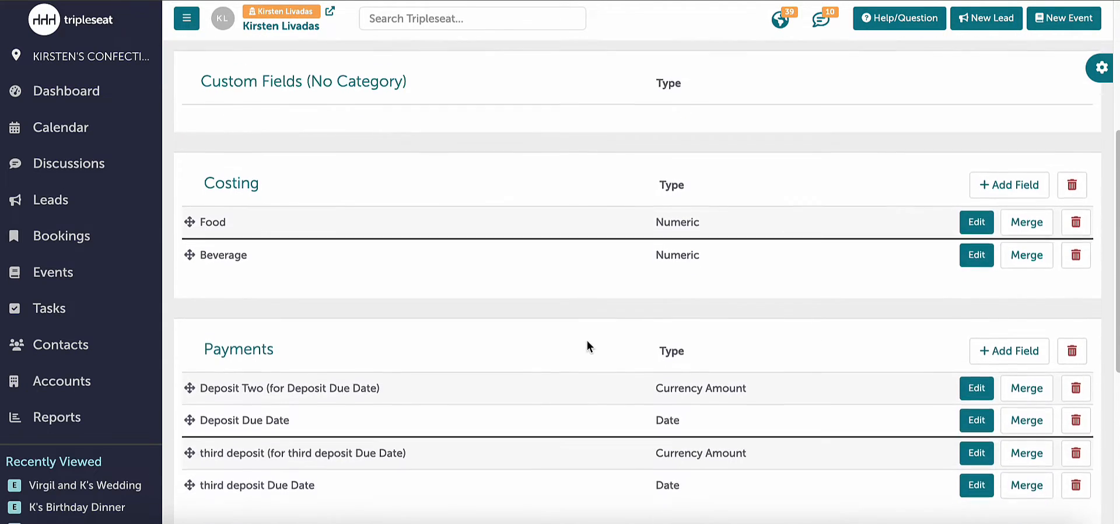
scroll(588, 345, "down", 3)
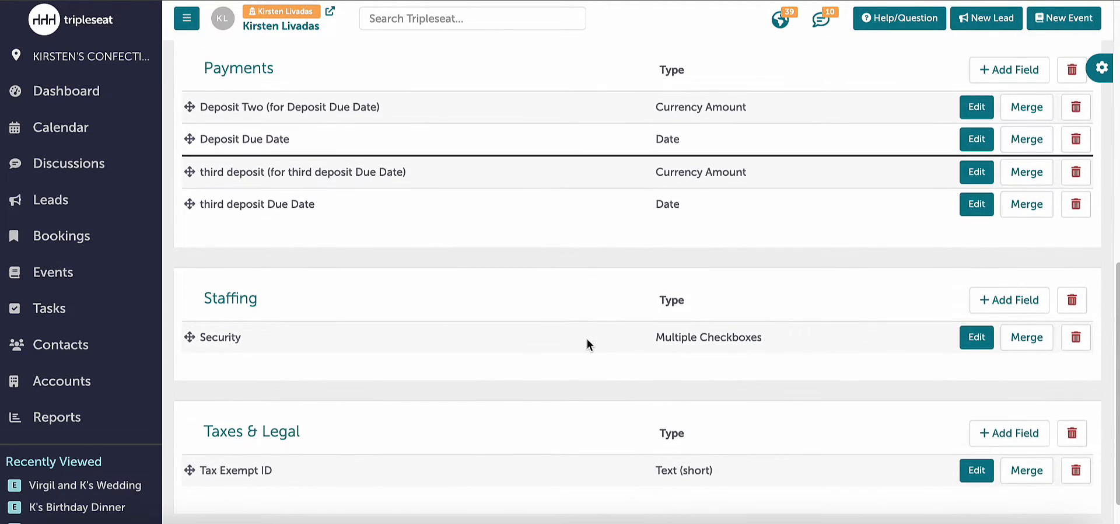
left_click(305, 322)
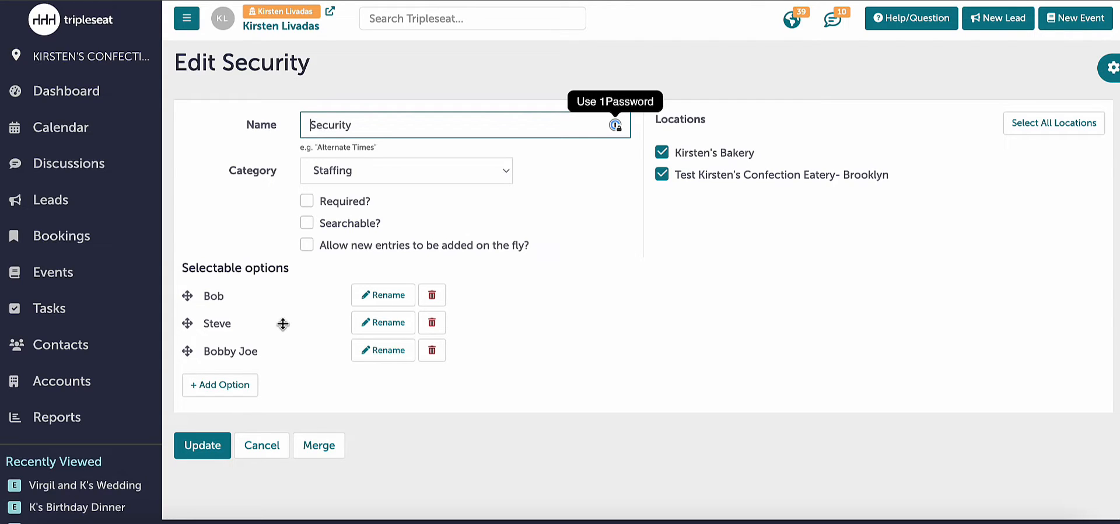
left_click(307, 245)
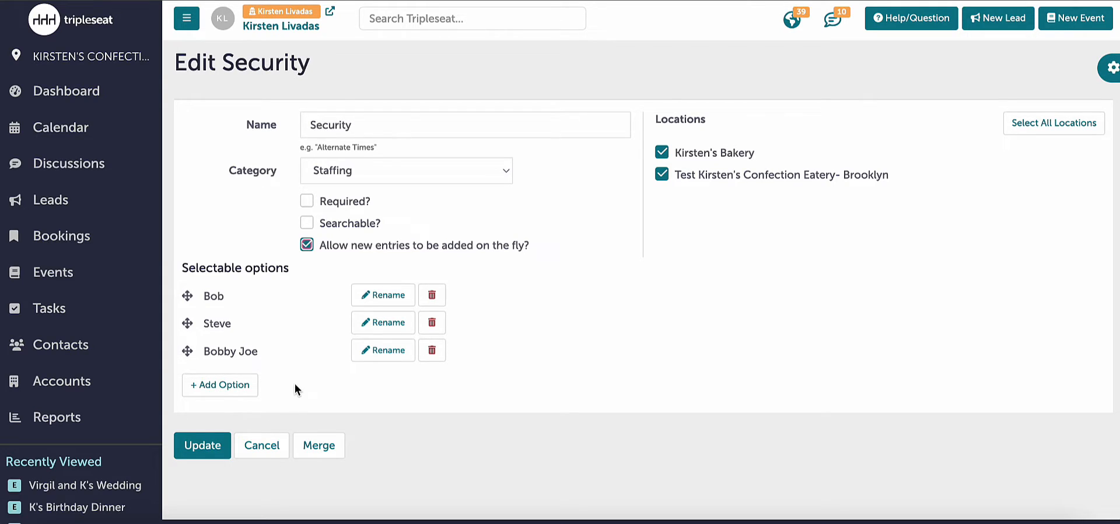
left_click(210, 461)
- Set up a new event field named "Bartenders" in the Staffing category with type Multiple Checkboxes, enabled for both locations
scroll(211, 455, "down", 8)
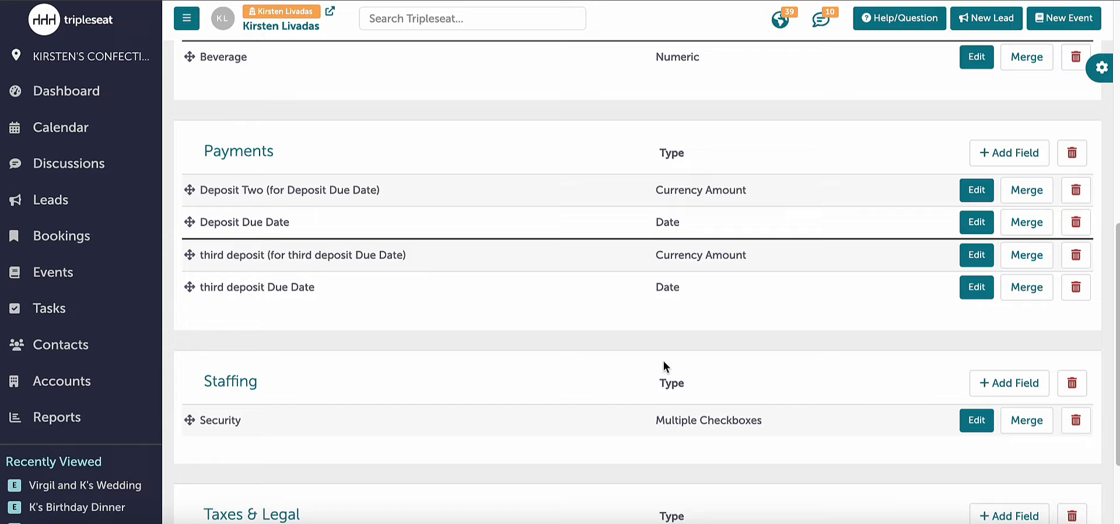
left_click(1032, 389)
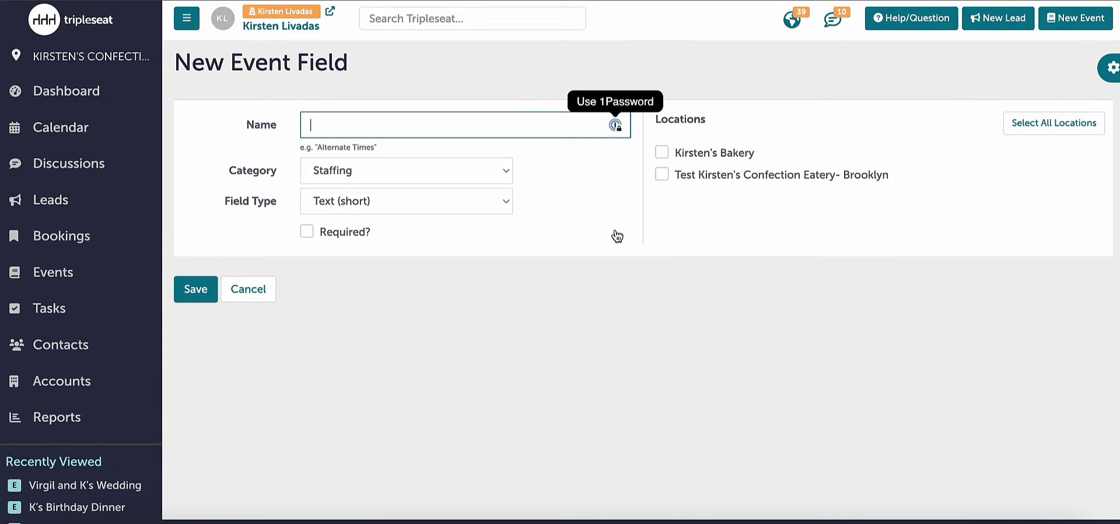
type("Bartender")
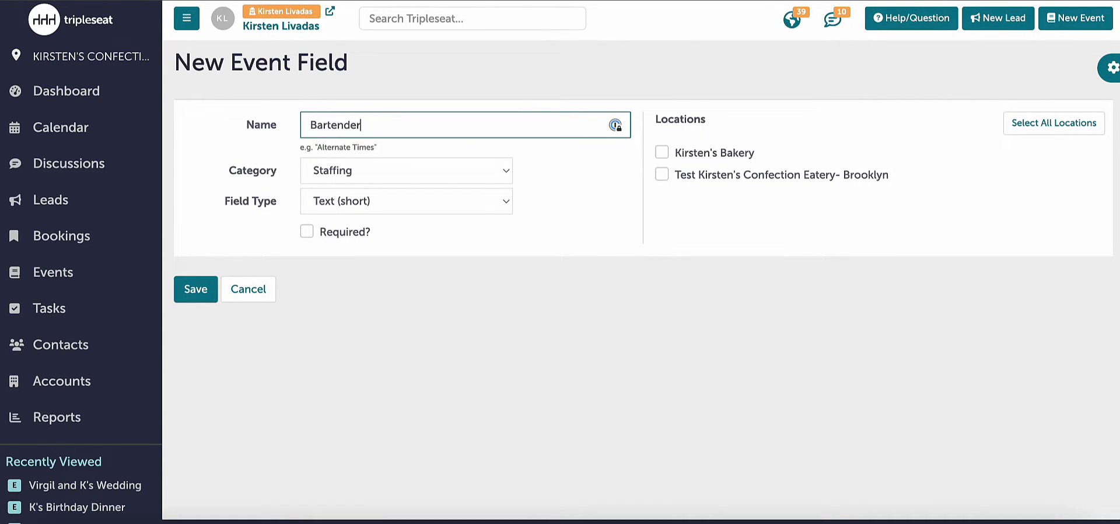
type("s")
left_click(413, 200)
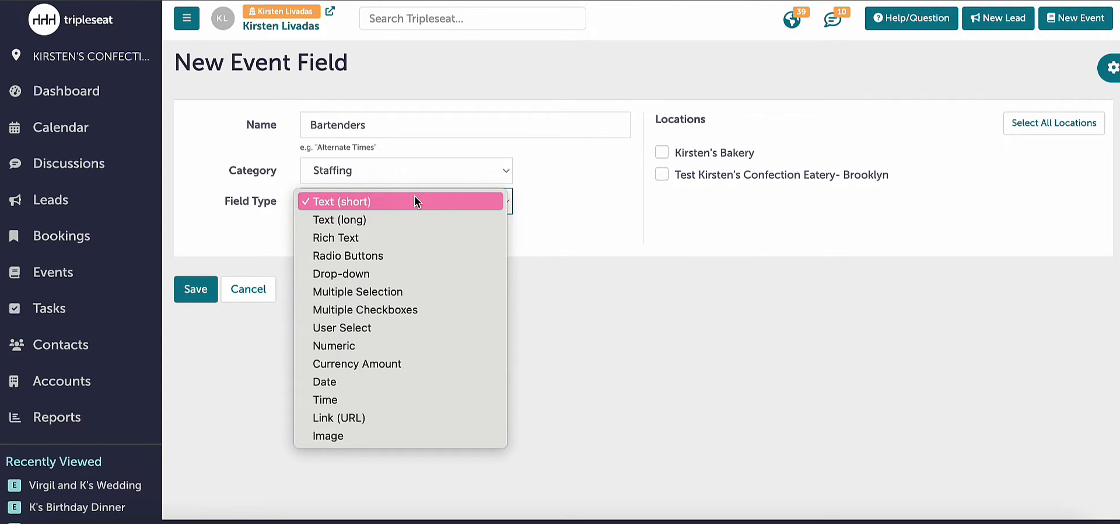
left_click(400, 309)
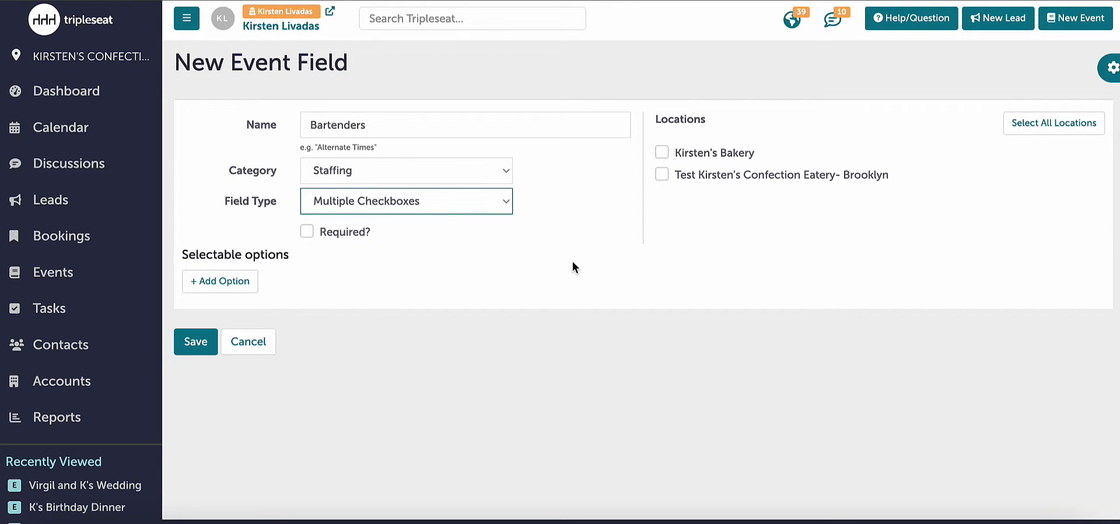
left_click(700, 156)
left_click(696, 177)
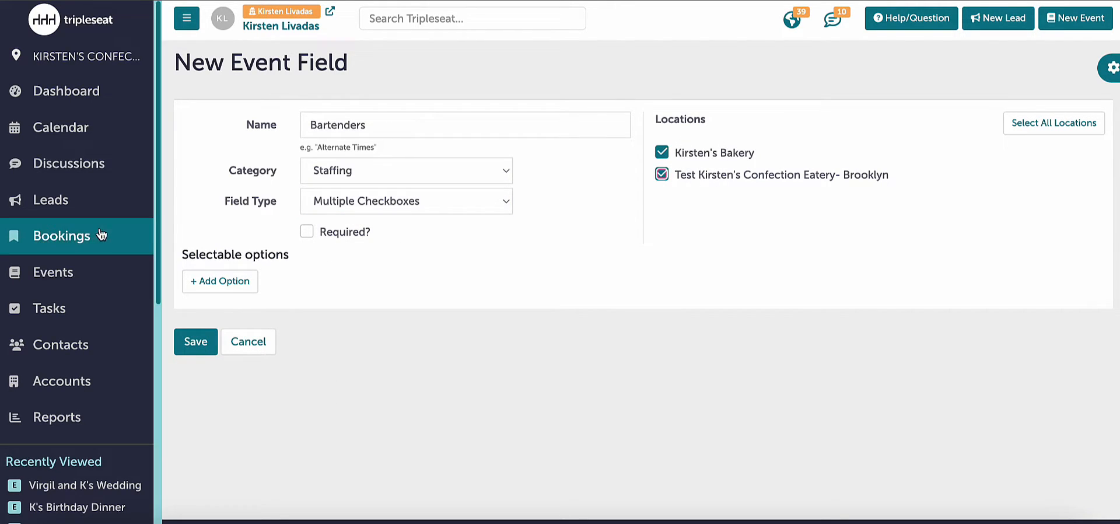
- Add the names of three bartenders as selectable options and save the Bartenders field
left_click(243, 283)
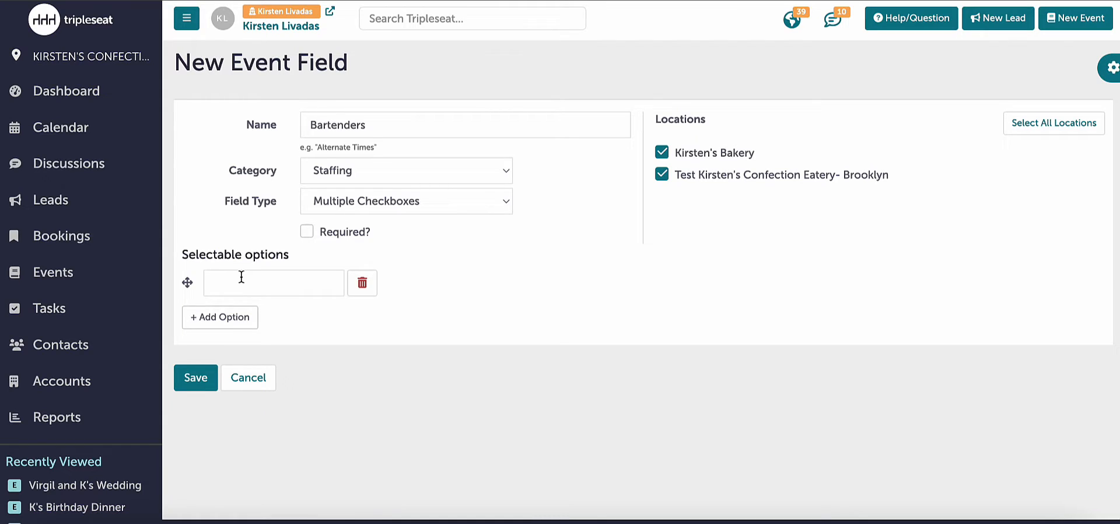
left_click(241, 278)
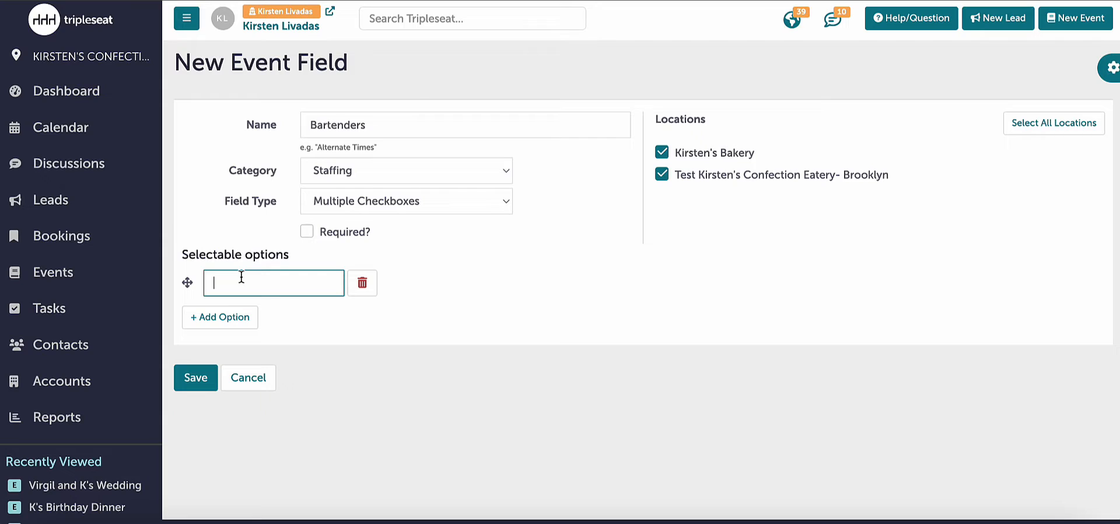
left_click(241, 279)
type("Alex")
left_click(198, 320)
left_click(268, 315)
type("Matt")
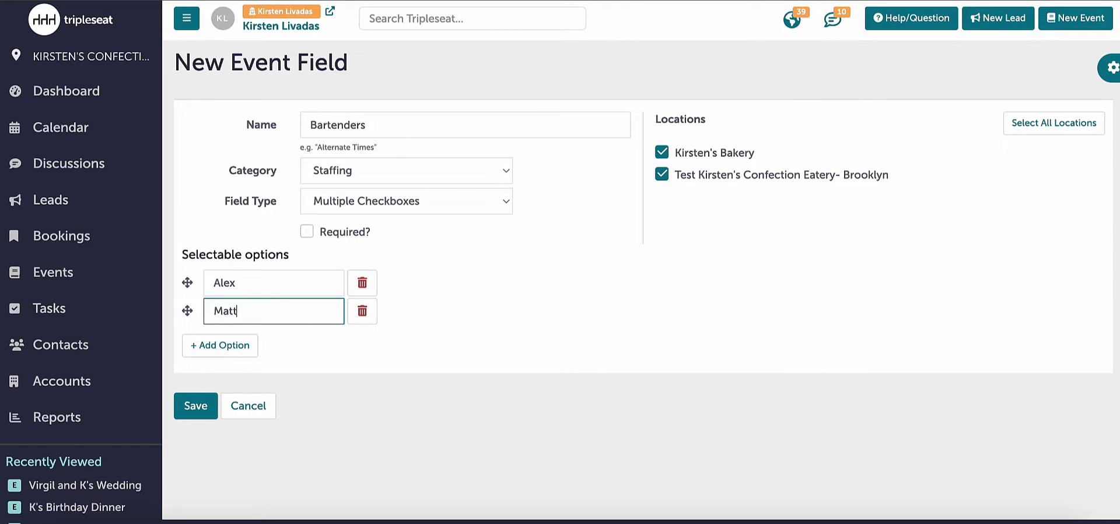
left_click(229, 345)
left_click(231, 342)
type("Mark")
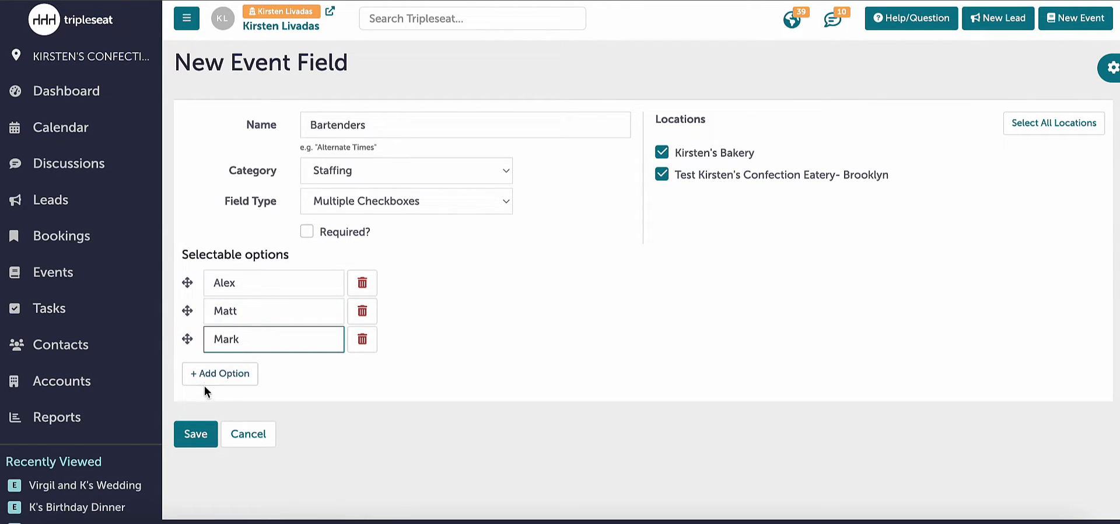
left_click(201, 435)
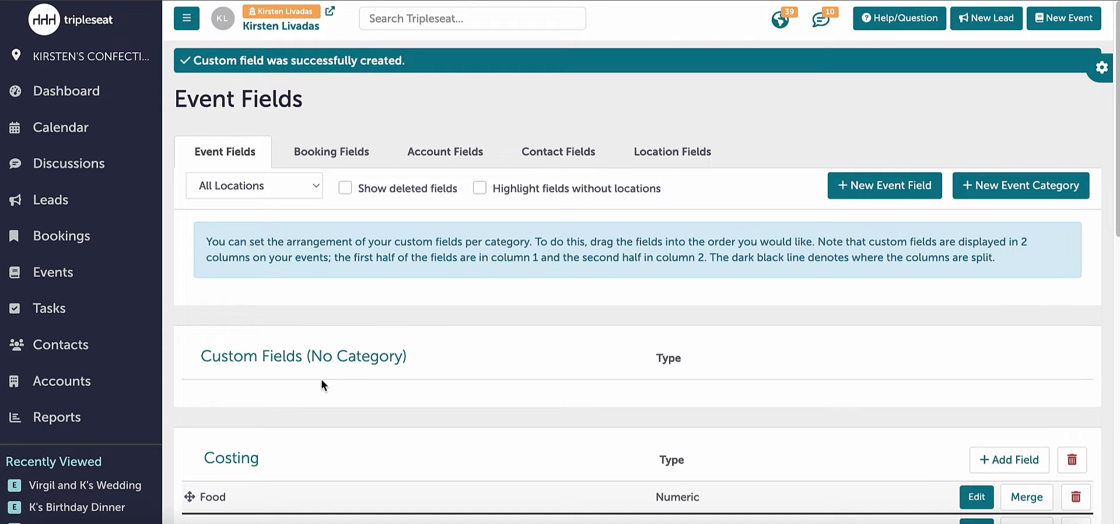
- Check the Staffing category's fields and open the Documents page in the account settings
scroll(319, 382, "down", 6)
scroll(318, 377, "down", 4)
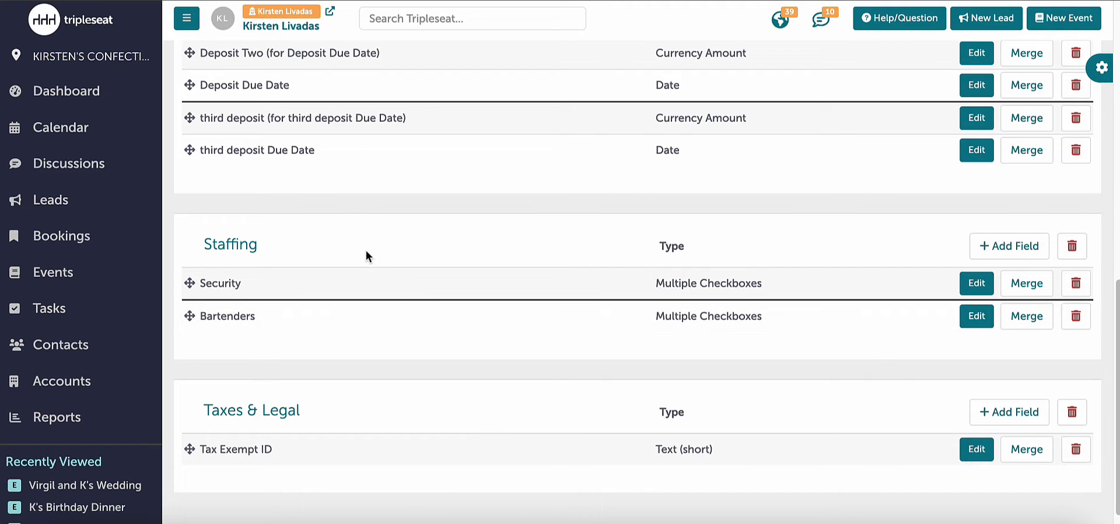
scroll(372, 315, "down", 1)
scroll(56, 348, "down", 1)
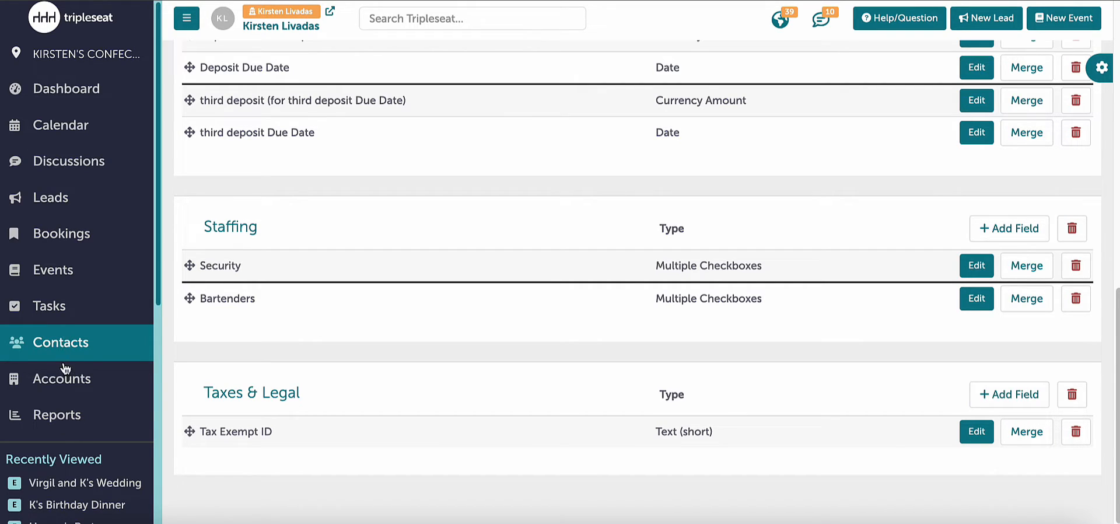
scroll(70, 409, "down", 3)
scroll(69, 410, "down", 3)
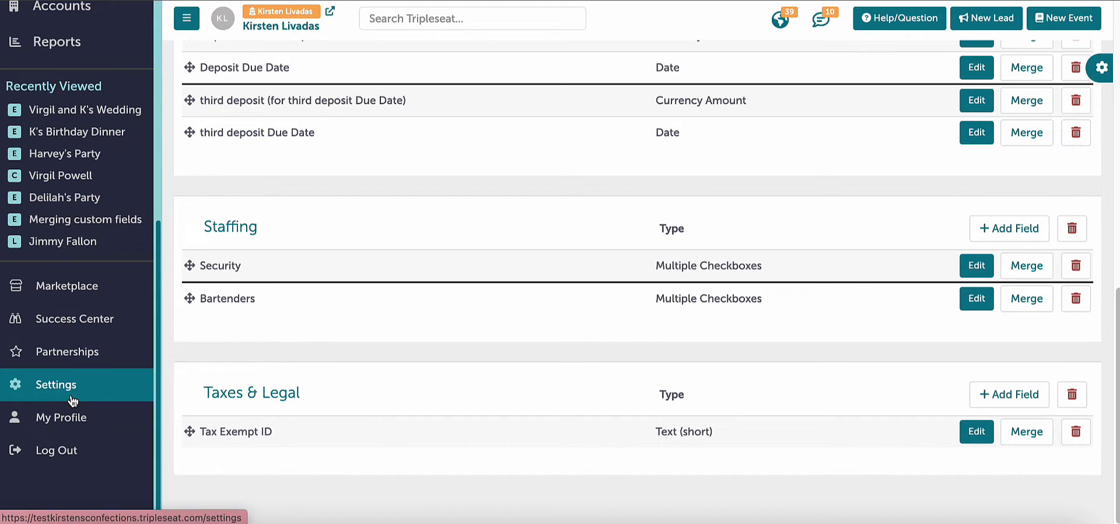
left_click(72, 401)
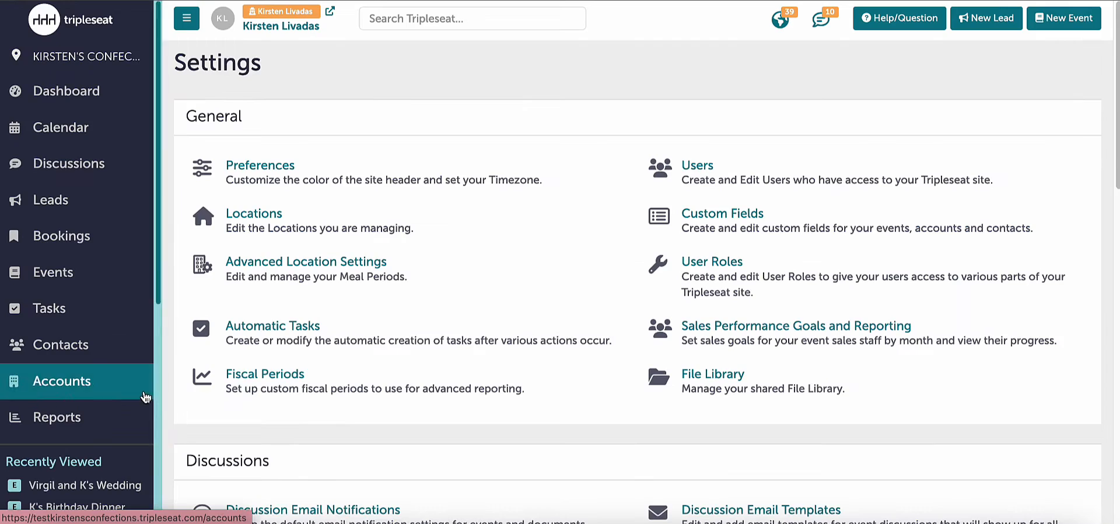
scroll(269, 398, "down", 5)
scroll(270, 406, "down", 2)
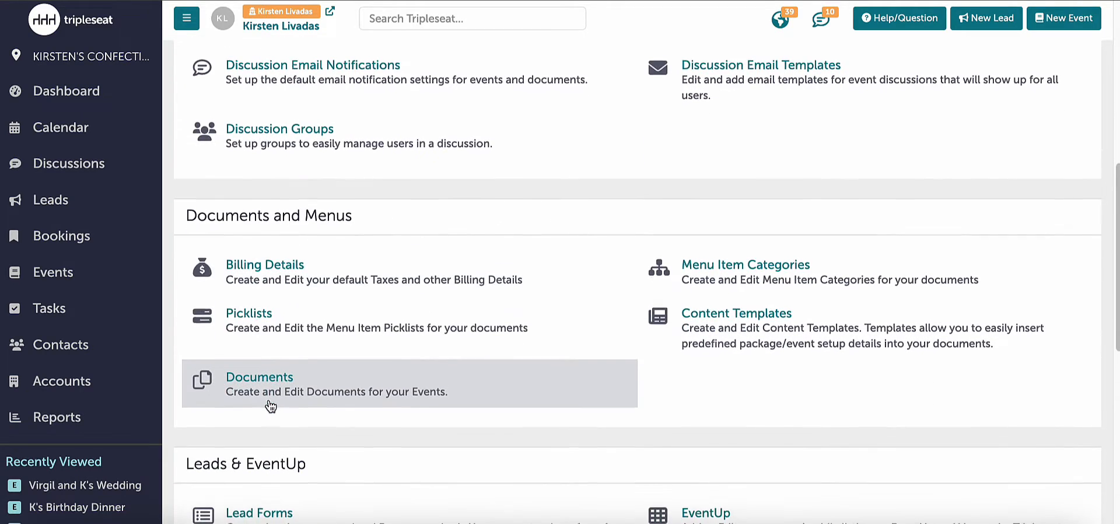
left_click(271, 394)
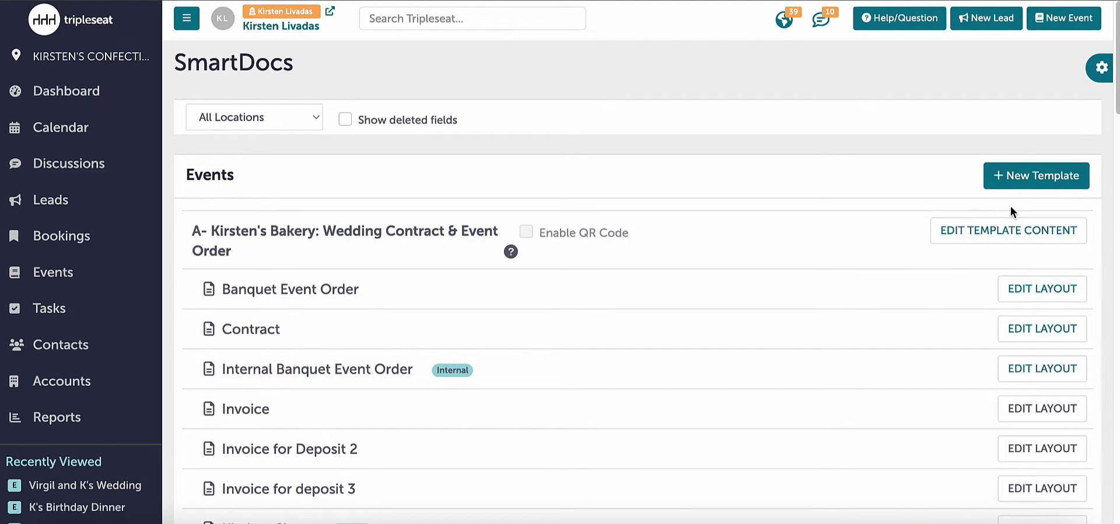
- Open the content of the Wedding Contract & Event Order template and add the label "Tax Exempt:" below Email in the Event Info table
left_click(1006, 233)
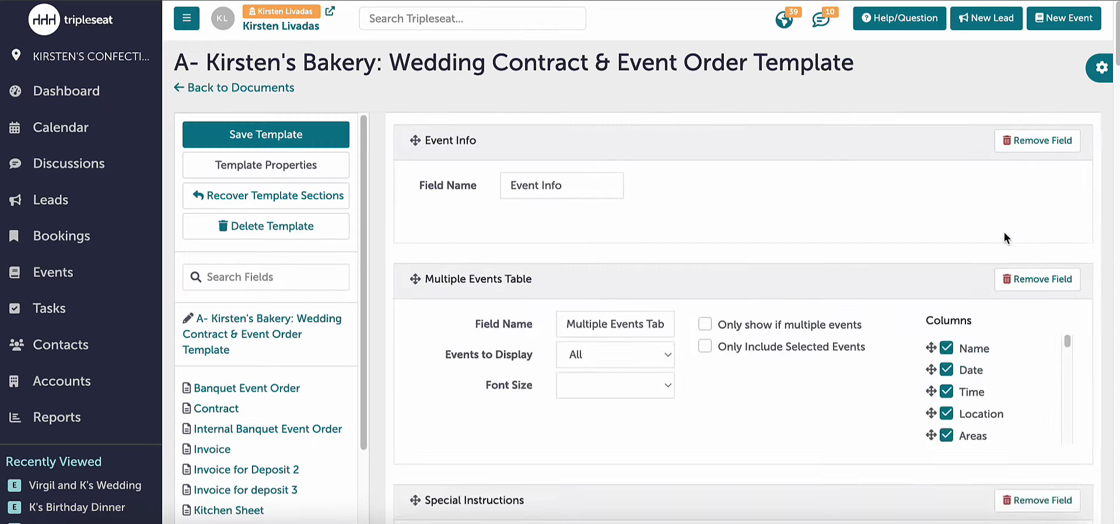
scroll(921, 332, "down", 1)
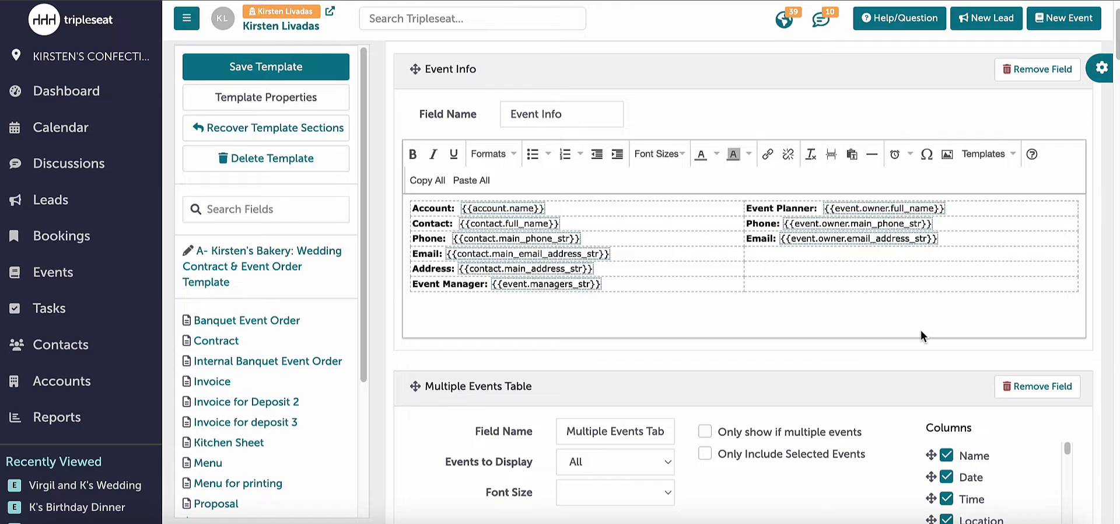
left_click(695, 253)
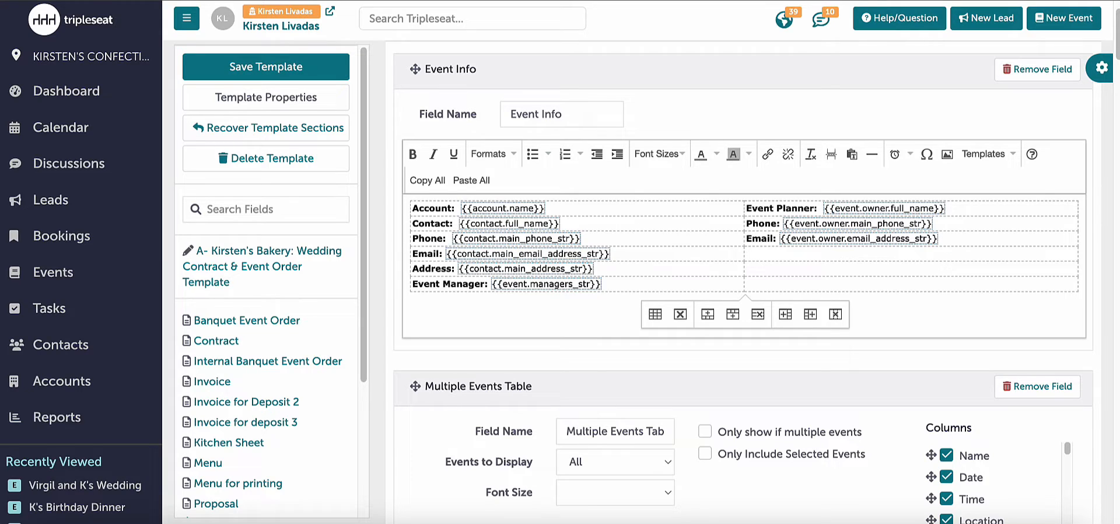
type("Tax")
key("Caps_Lock")
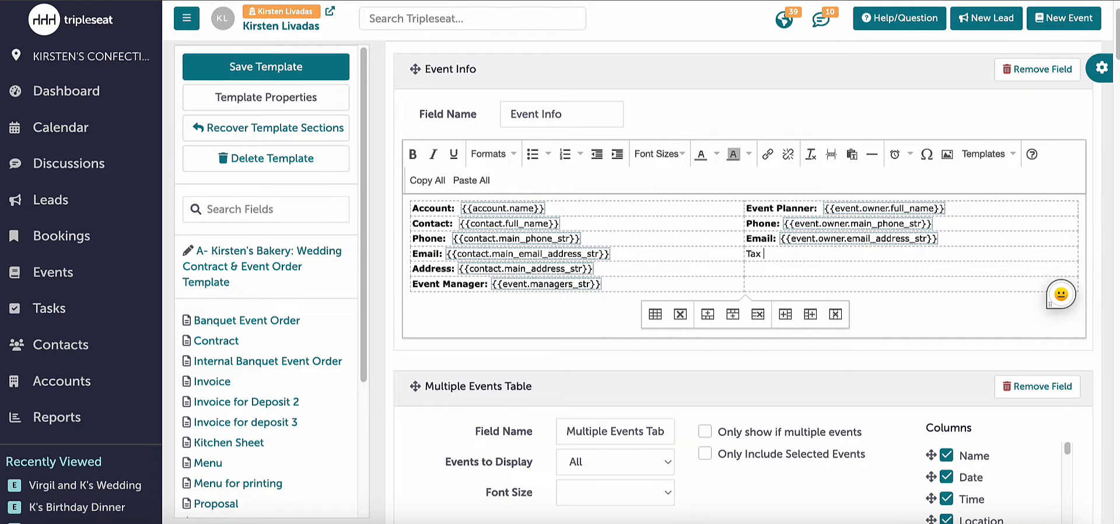
type("E")
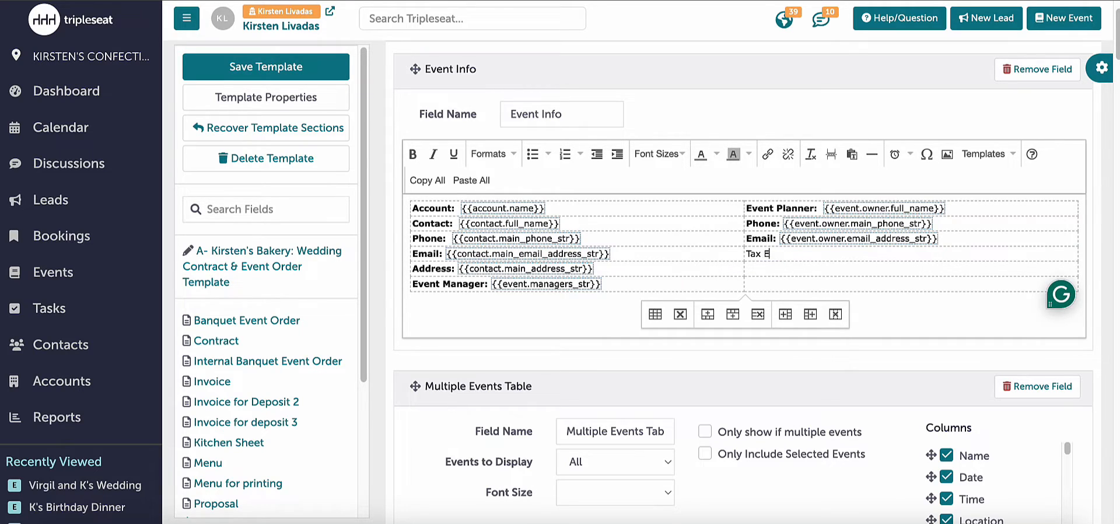
type("xempt:")
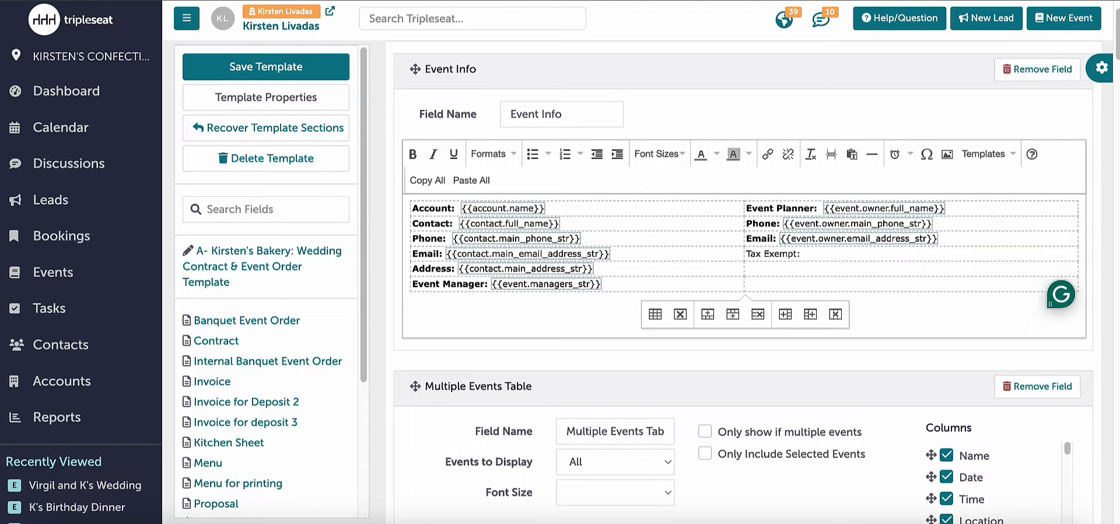
- Insert the custom event field Tax Exempt ID from the Taxes & Legal category after the "Tax Exempt:" label
right_click(812, 254)
mouse_move(817, 257)
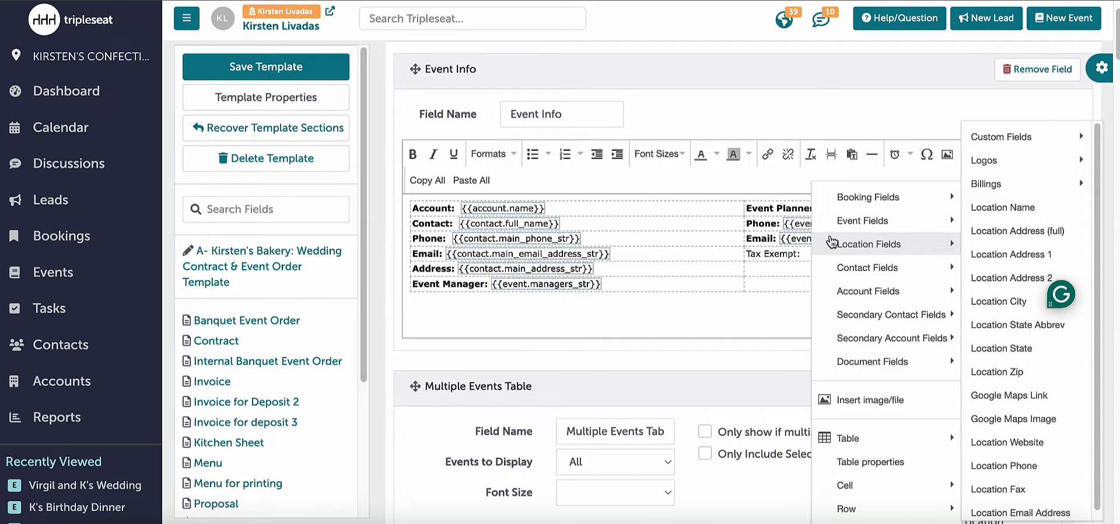
mouse_move(834, 236)
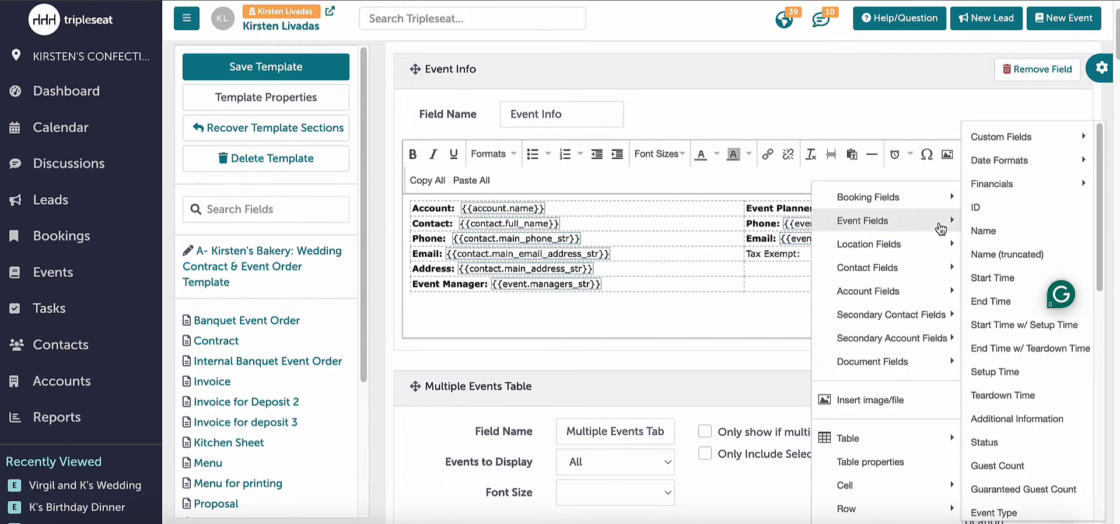
mouse_move(1021, 133)
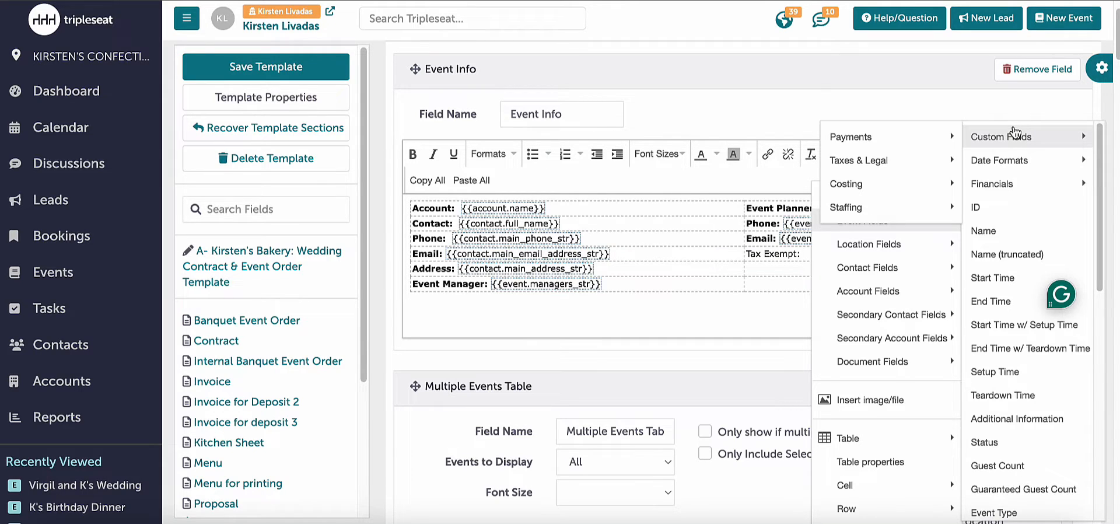
mouse_move(955, 136)
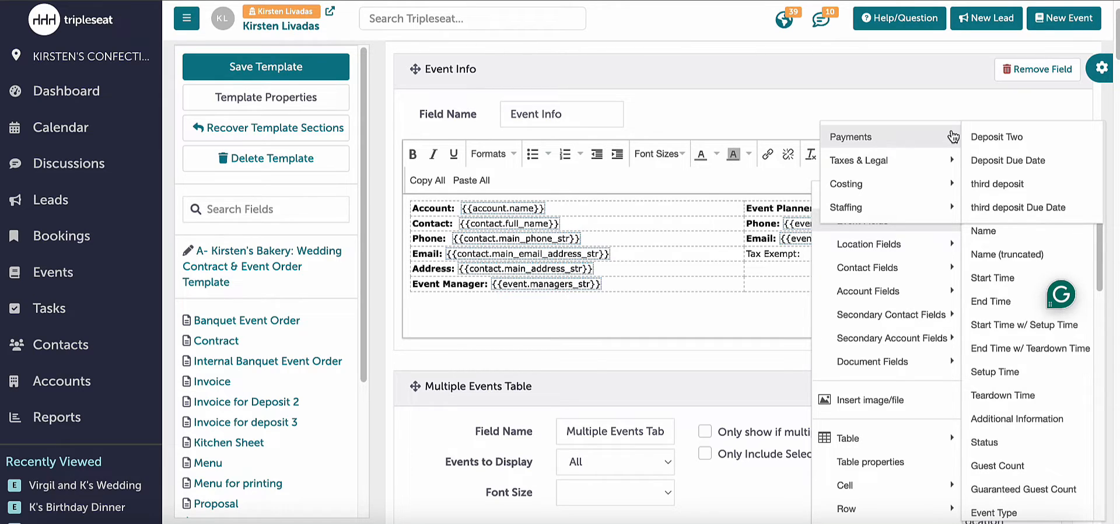
mouse_move(939, 160)
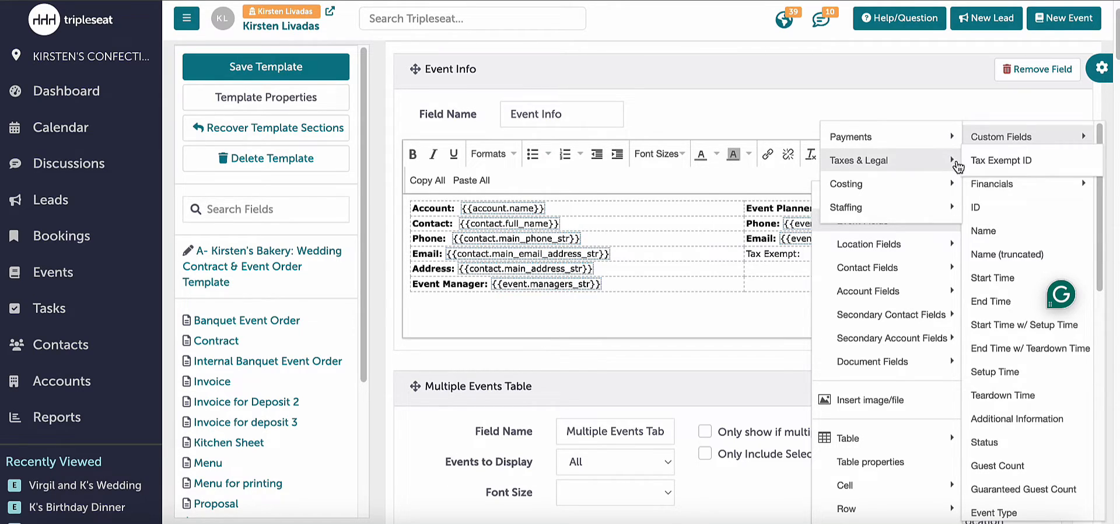
left_click(971, 167)
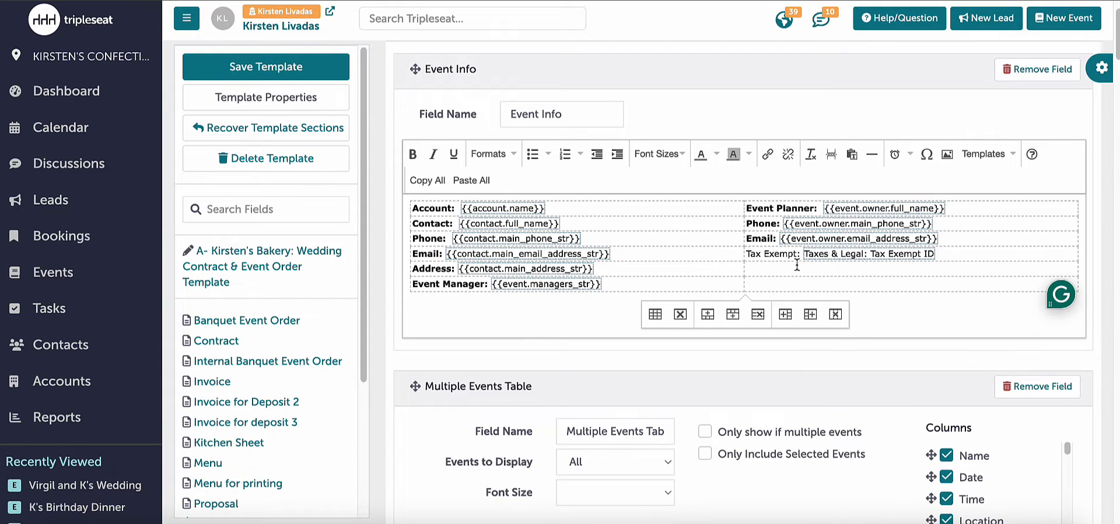
- Make the "Tax Exempt" label in the Event Info table bold
left_click_drag(797, 253, 746, 250)
key("ctrl+b")
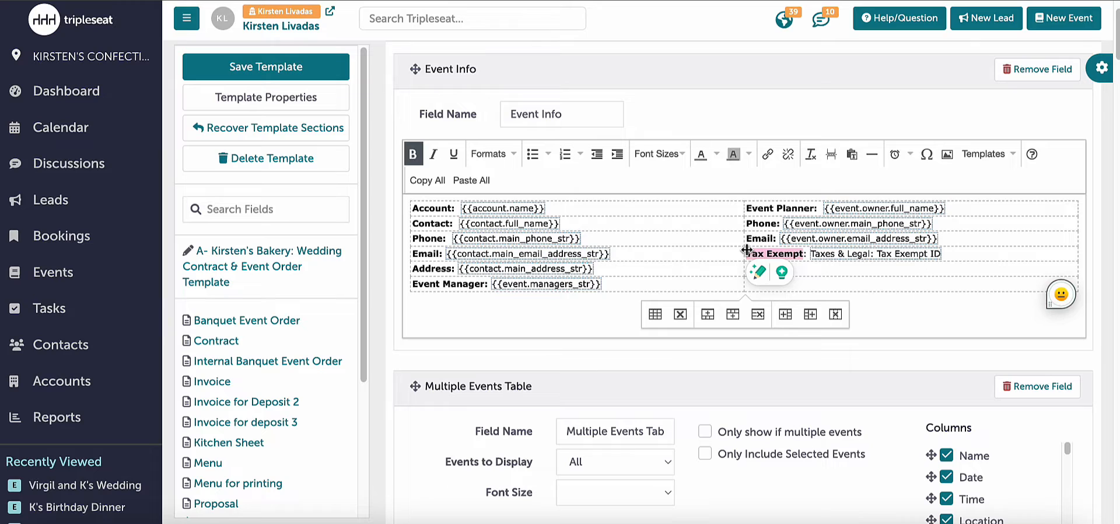
left_click(972, 269)
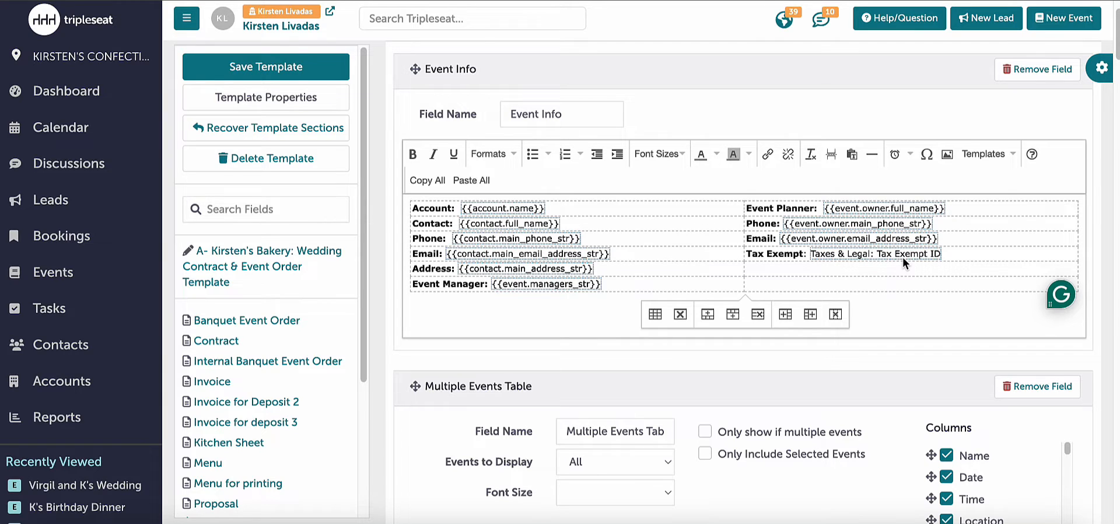
- Insert the custom event field Security from the Staffing category after "Security Staff:" in the Special Instructions section
scroll(765, 247, "down", 4)
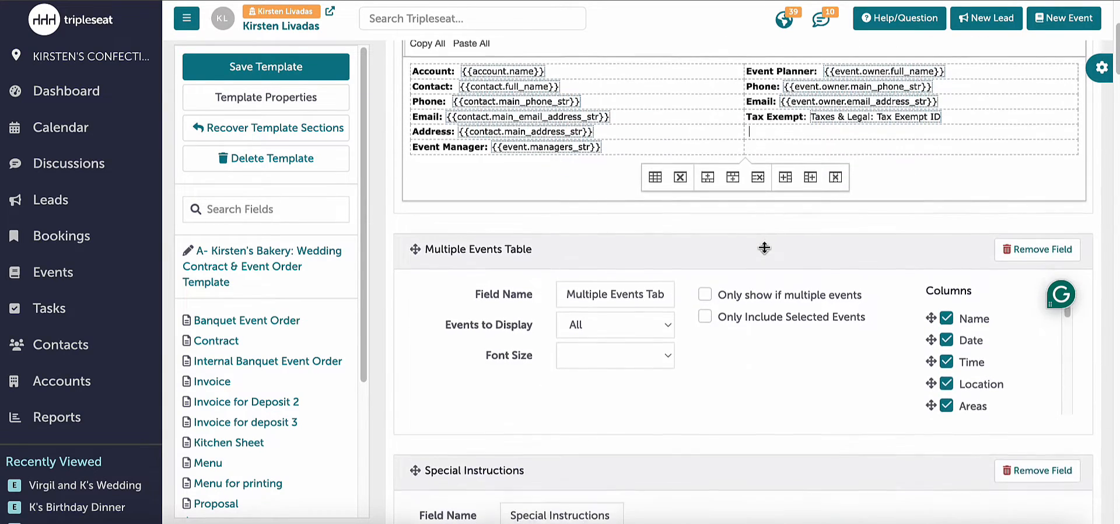
scroll(765, 247, "down", 5)
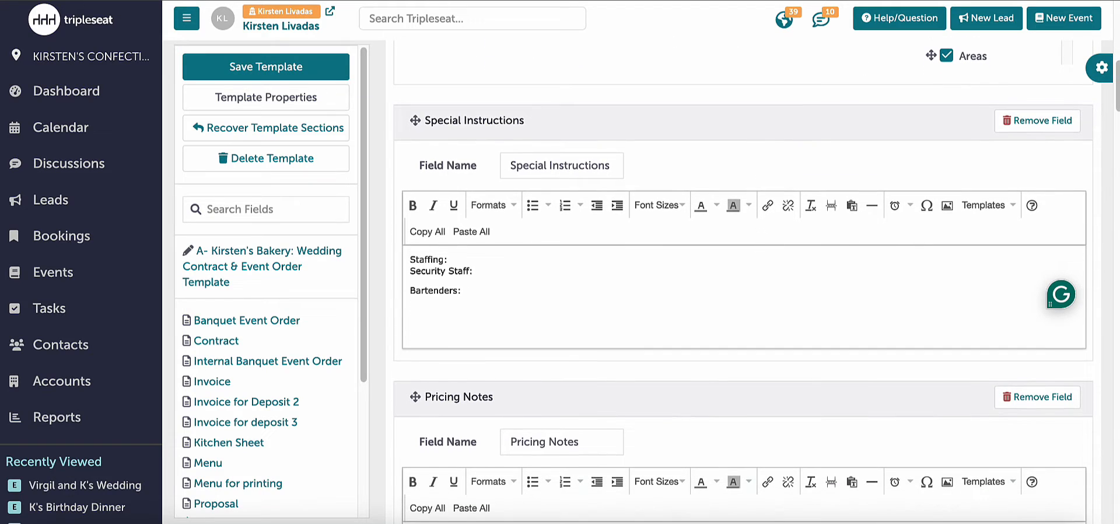
left_click(479, 274)
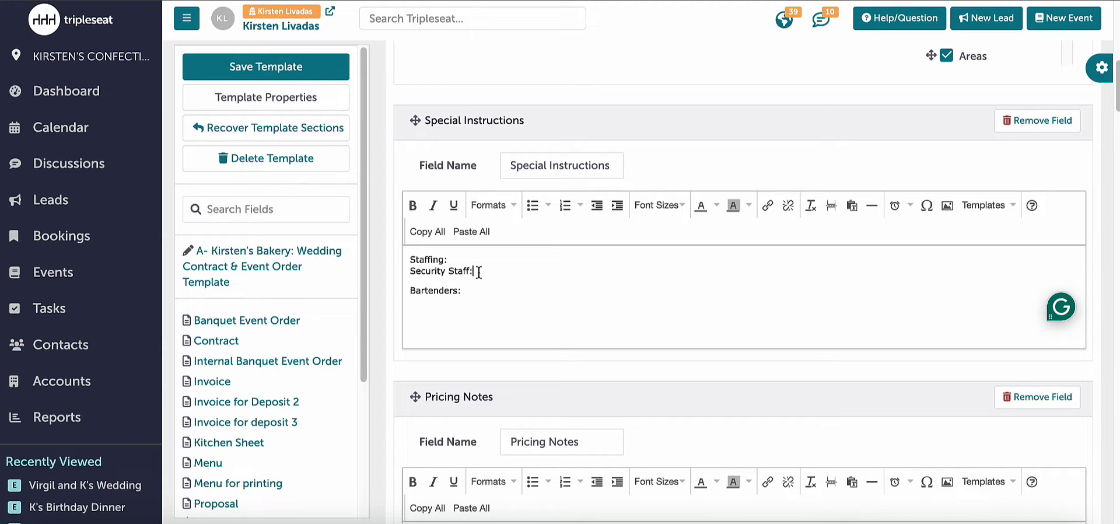
left_click(478, 272)
right_click(477, 271)
mouse_move(506, 266)
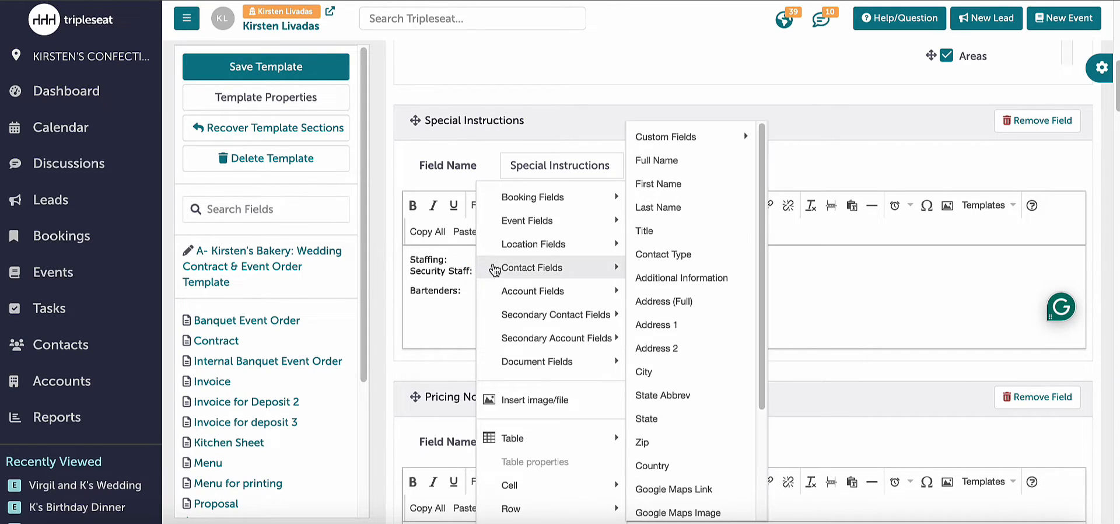
mouse_move(524, 226)
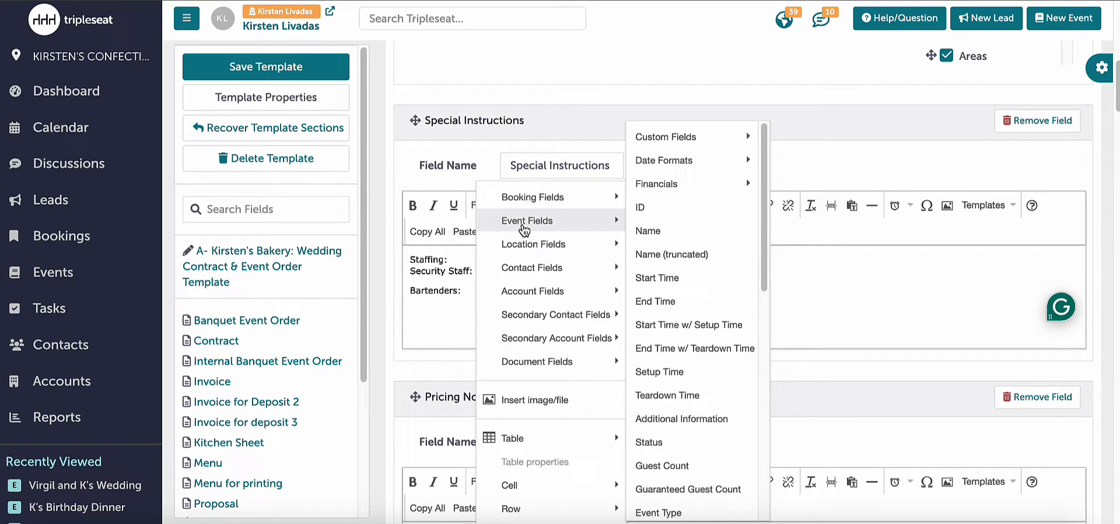
mouse_move(532, 197)
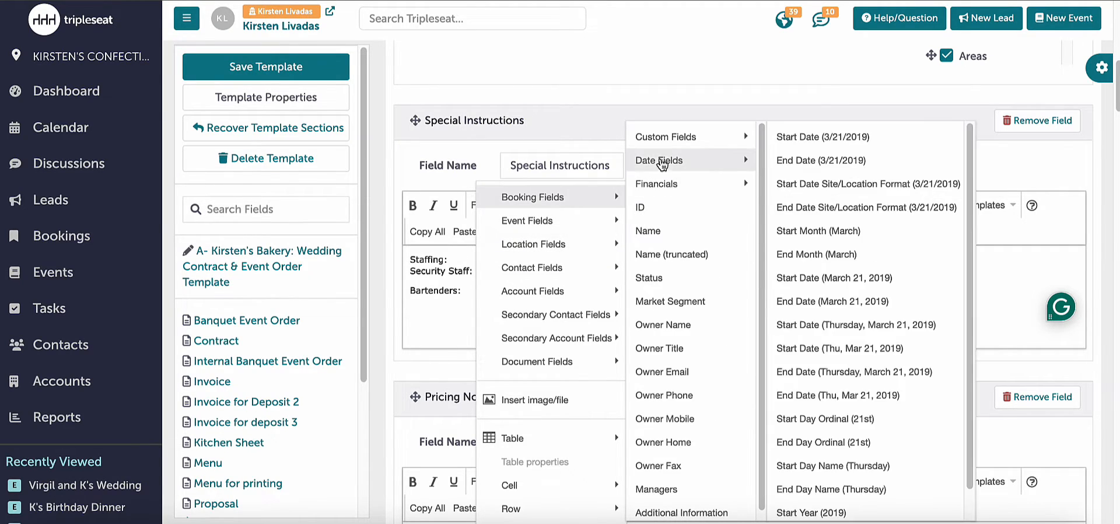
mouse_move(662, 145)
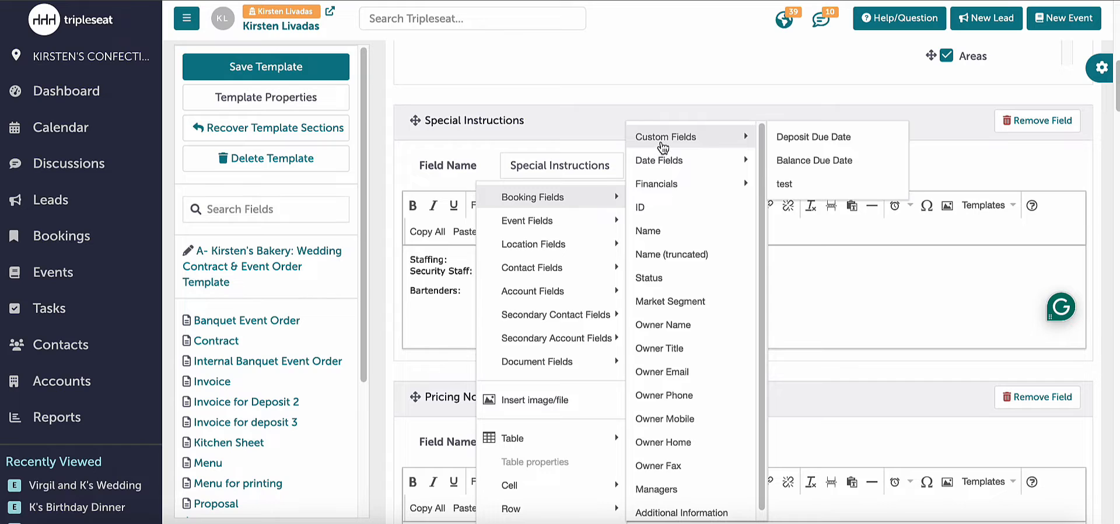
mouse_move(601, 223)
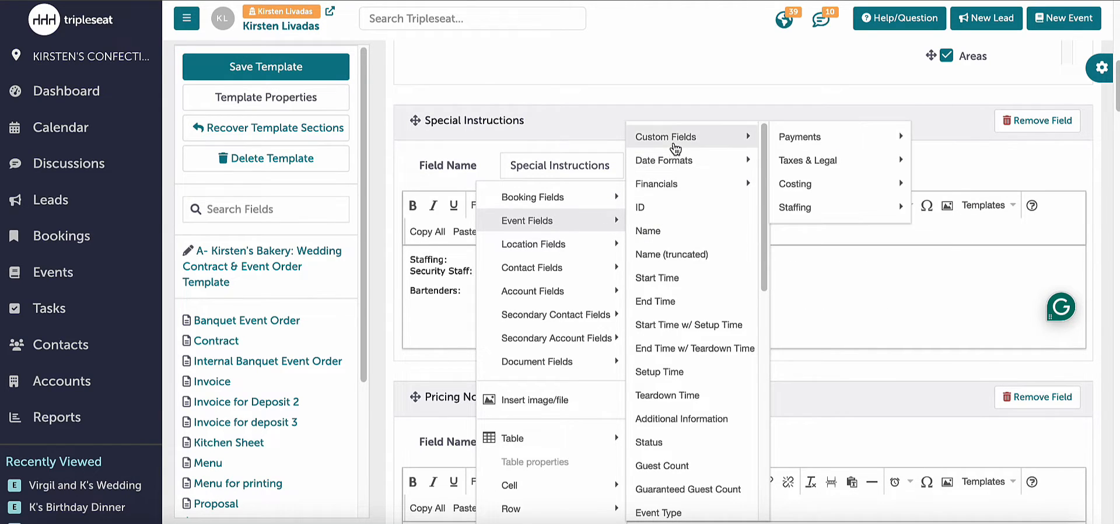
mouse_move(785, 139)
mouse_move(801, 213)
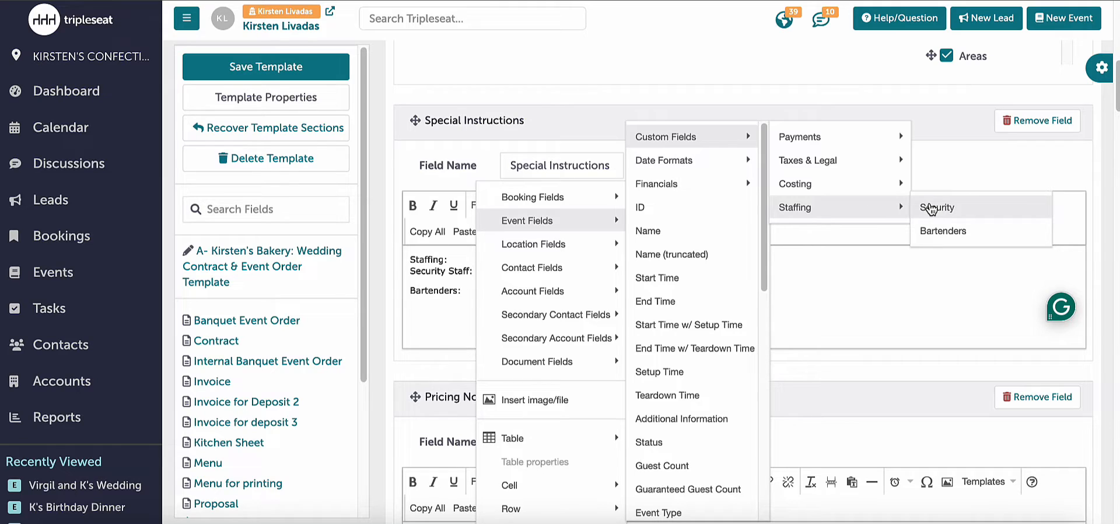
left_click(932, 208)
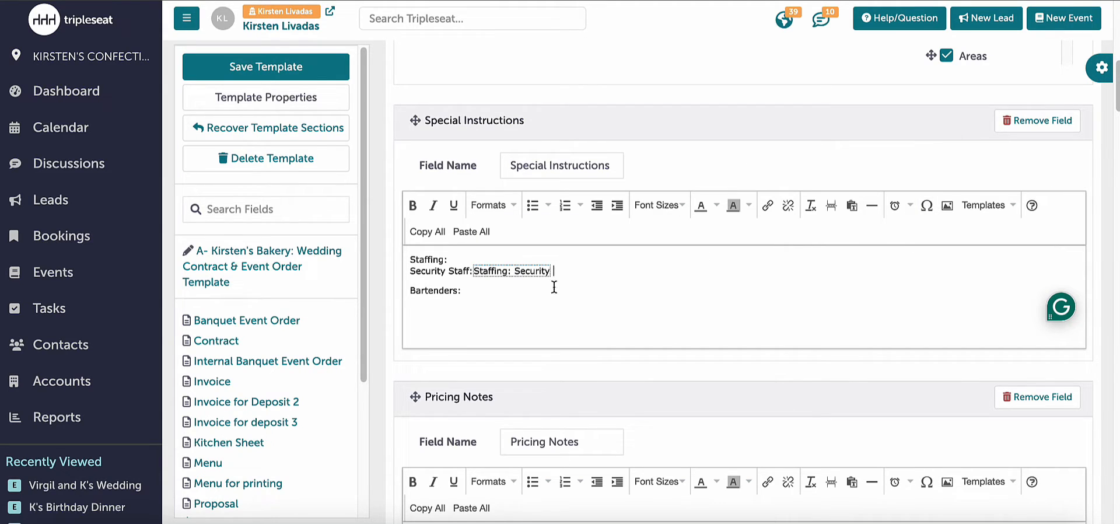
- Insert the Staffing category's Bartenders custom event field after "Bartenders:" in Special Instructions and save the template
left_click(532, 288)
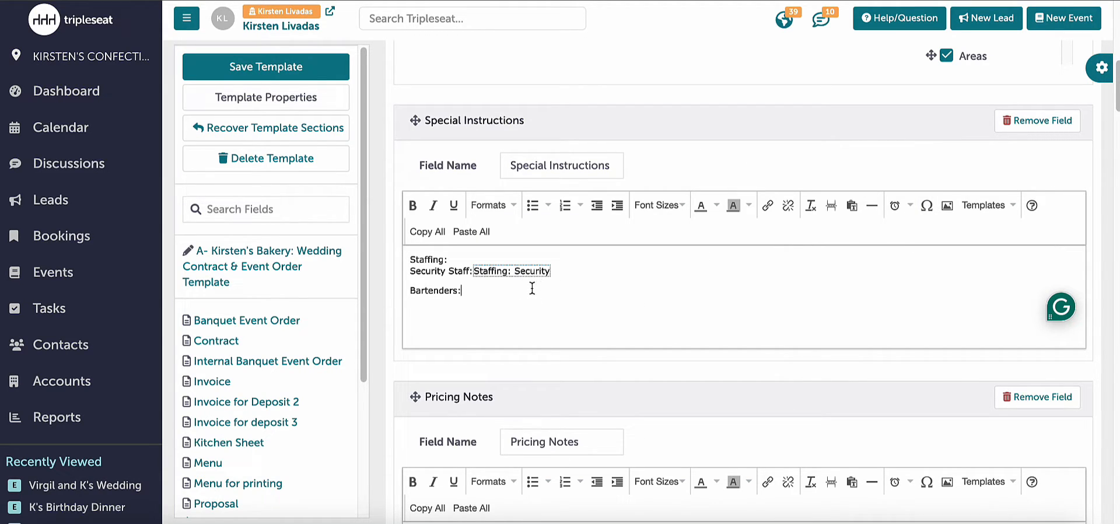
right_click(478, 288)
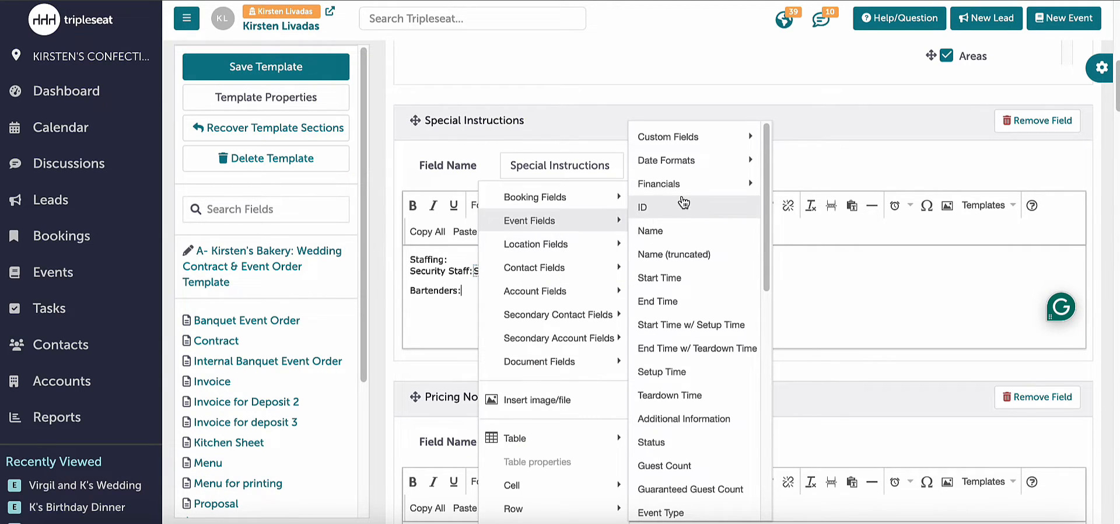
mouse_move(692, 144)
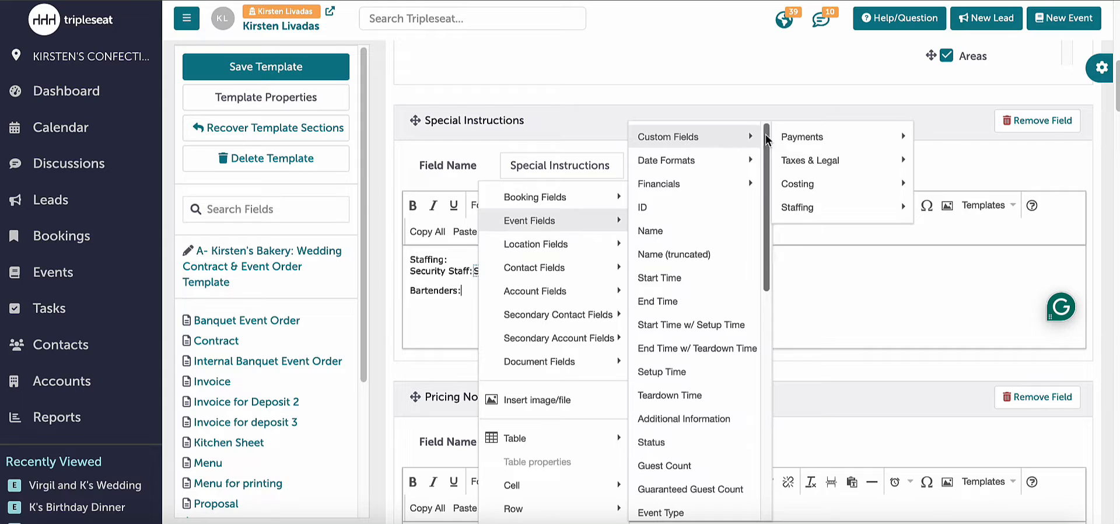
mouse_move(804, 211)
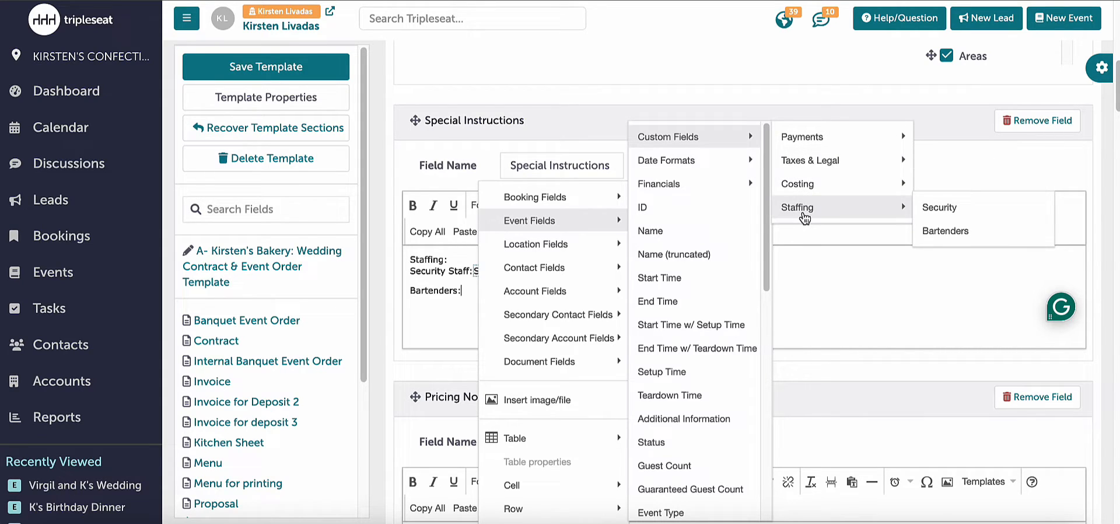
left_click(925, 231)
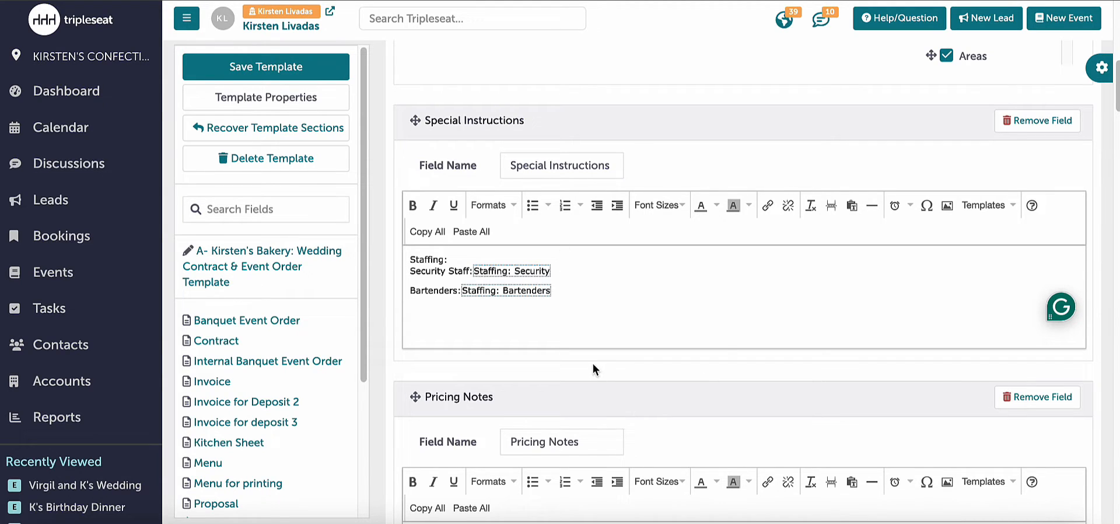
scroll(593, 369, "up", 3)
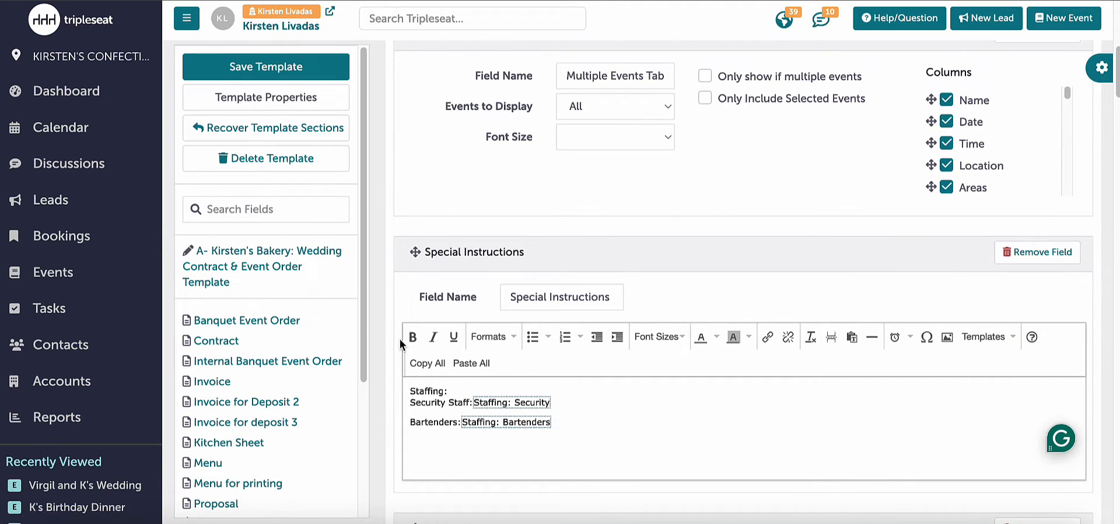
left_click(307, 80)
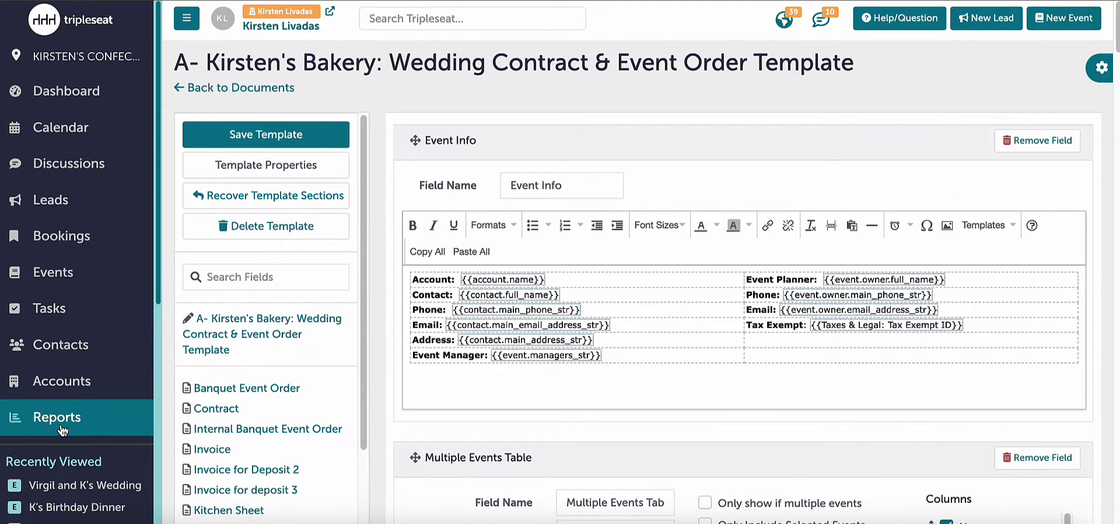
- Open the wedding event from the recently viewed items for editing
scroll(63, 431, "down", 1)
scroll(62, 431, "down", 3)
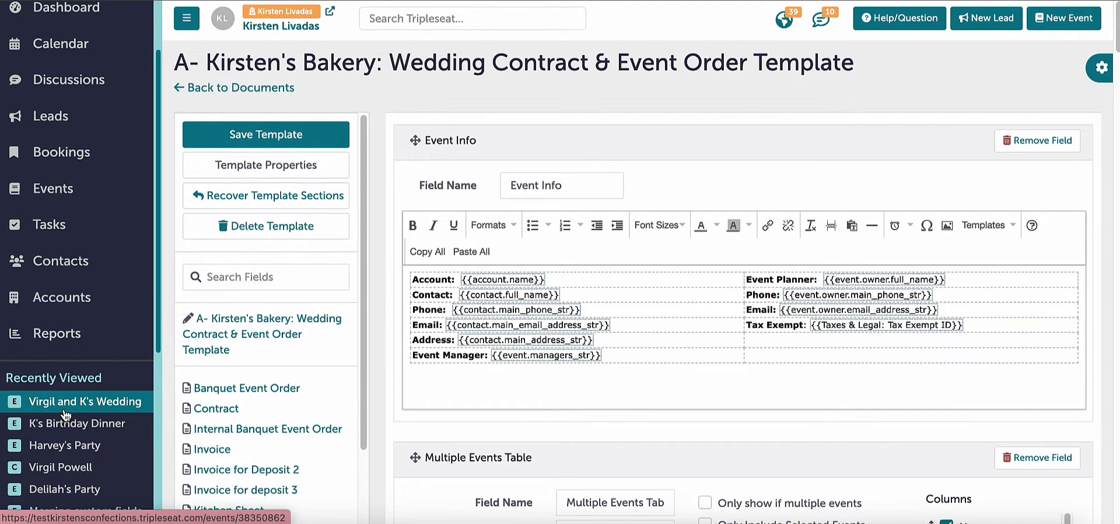
mouse_move(66, 414)
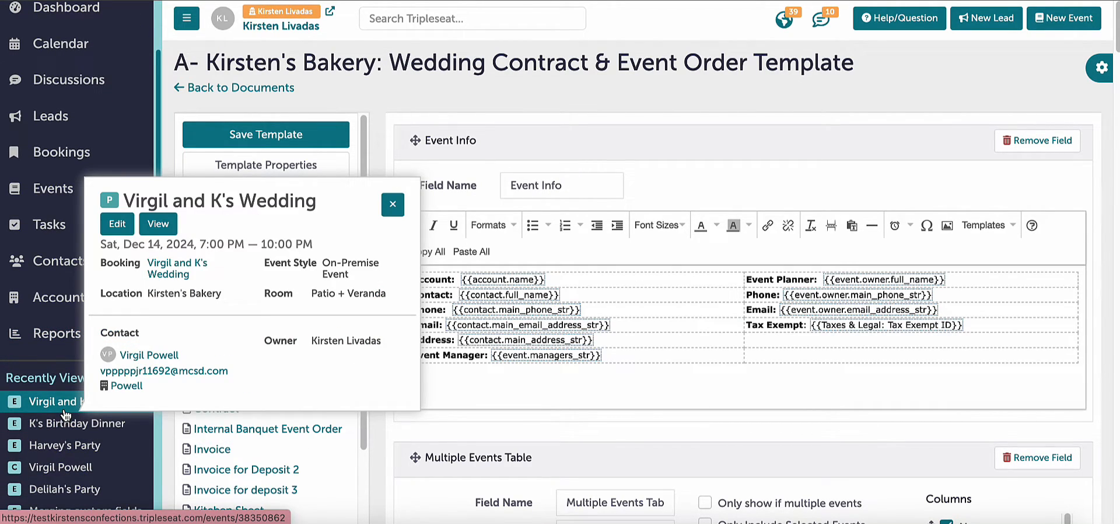
left_click(65, 409)
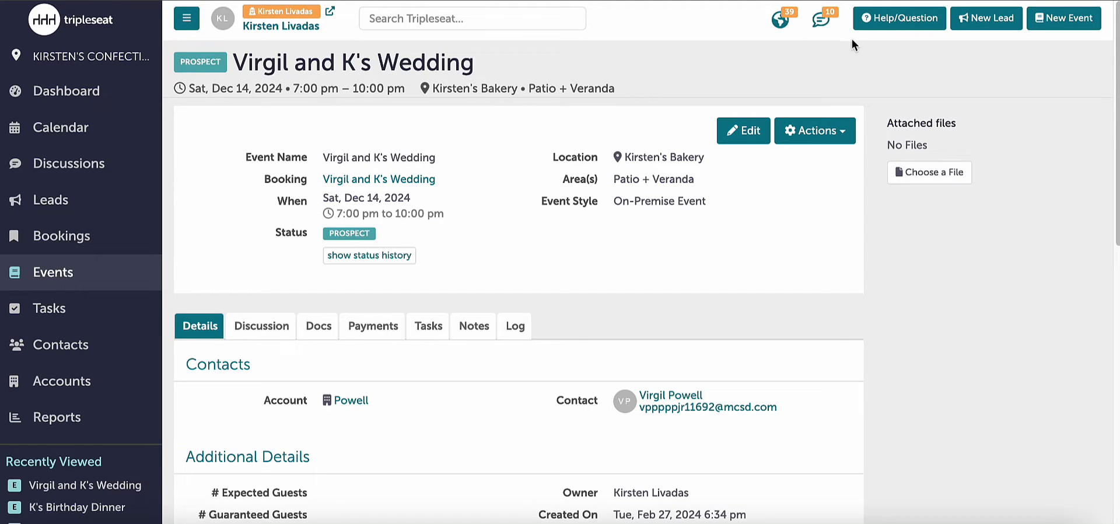
left_click(757, 133)
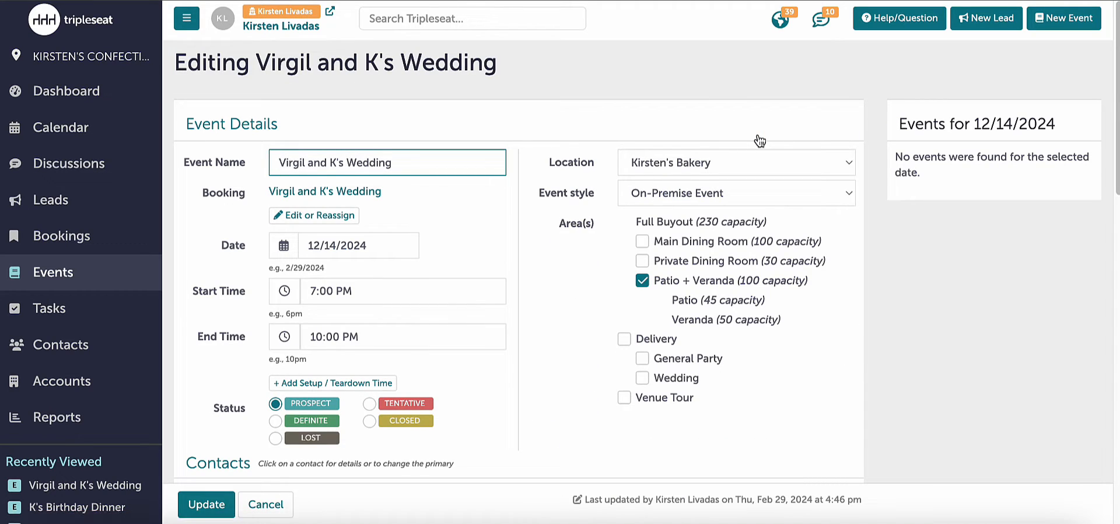
- Examine the Event Financials, Costing, Payments, Staffing and Taxes & Legal sections of the event's edit form
scroll(629, 212, "down", 2)
scroll(629, 214, "down", 6)
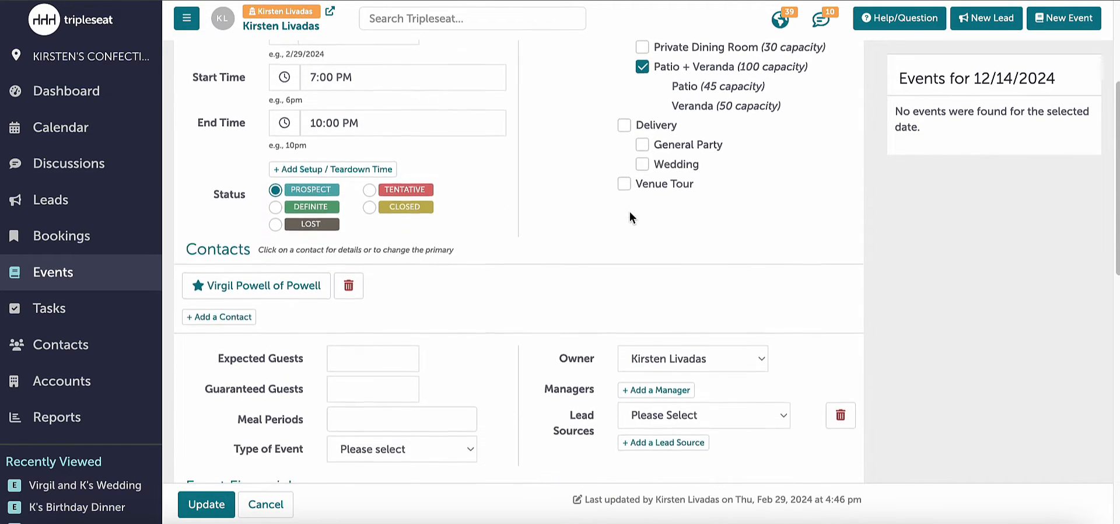
scroll(629, 215, "down", 4)
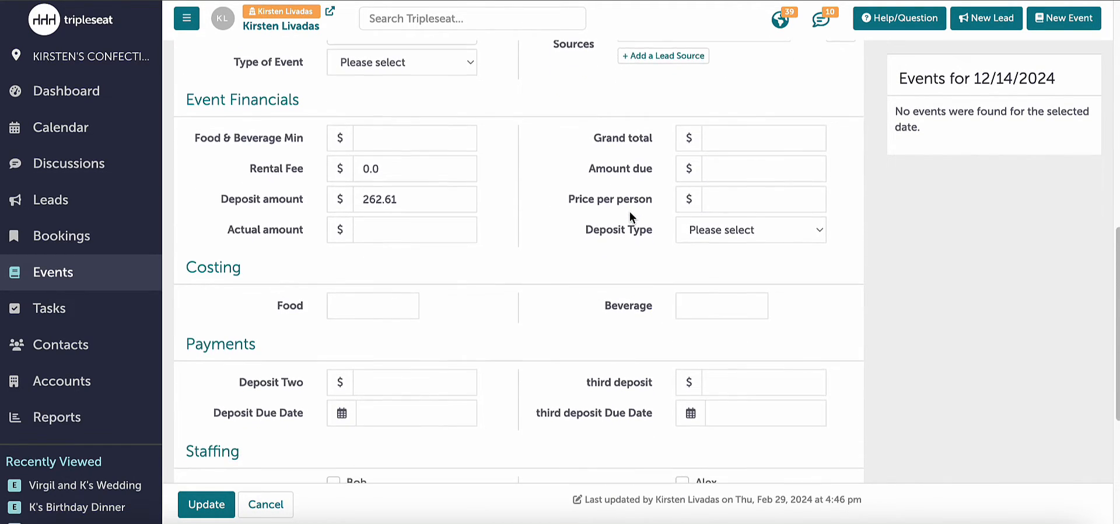
scroll(629, 214, "down", 1)
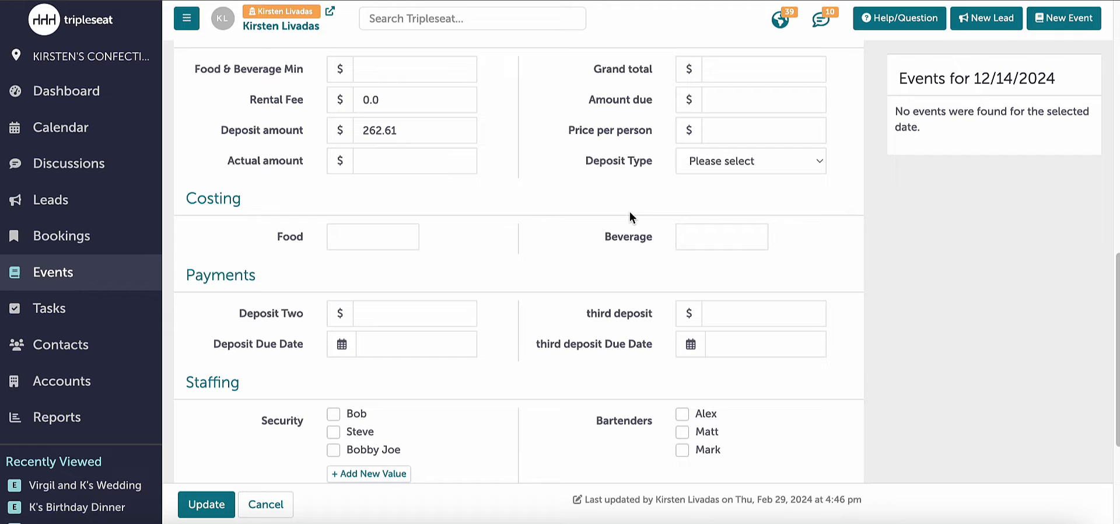
scroll(630, 212, "up", 1)
scroll(629, 212, "down", 1)
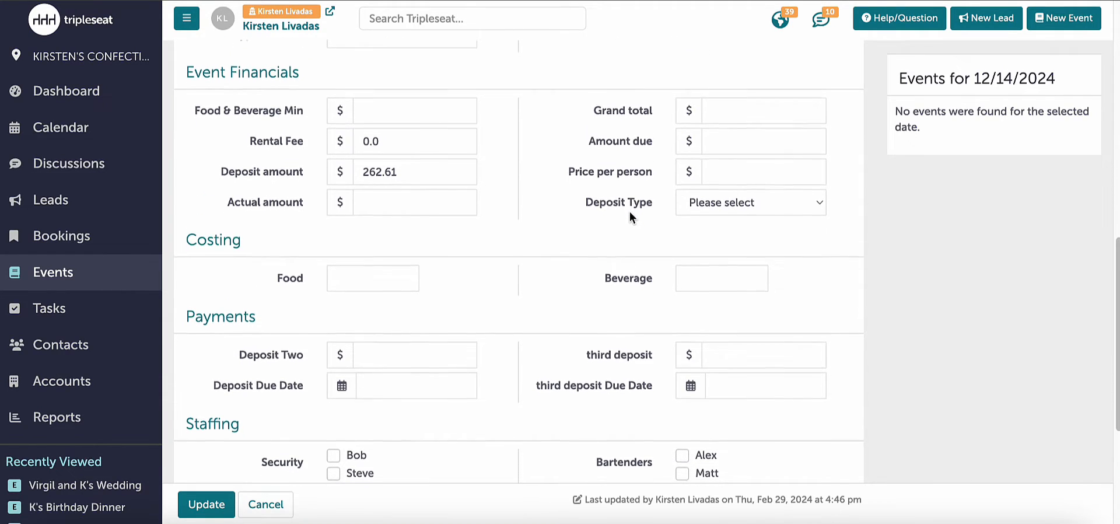
scroll(630, 214, "down", 1)
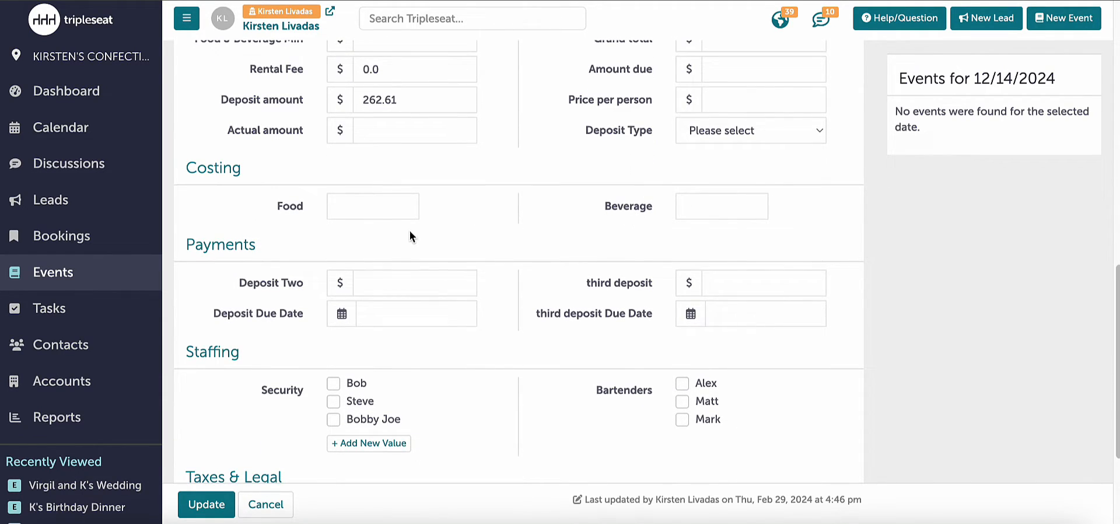
scroll(409, 231, "down", 1)
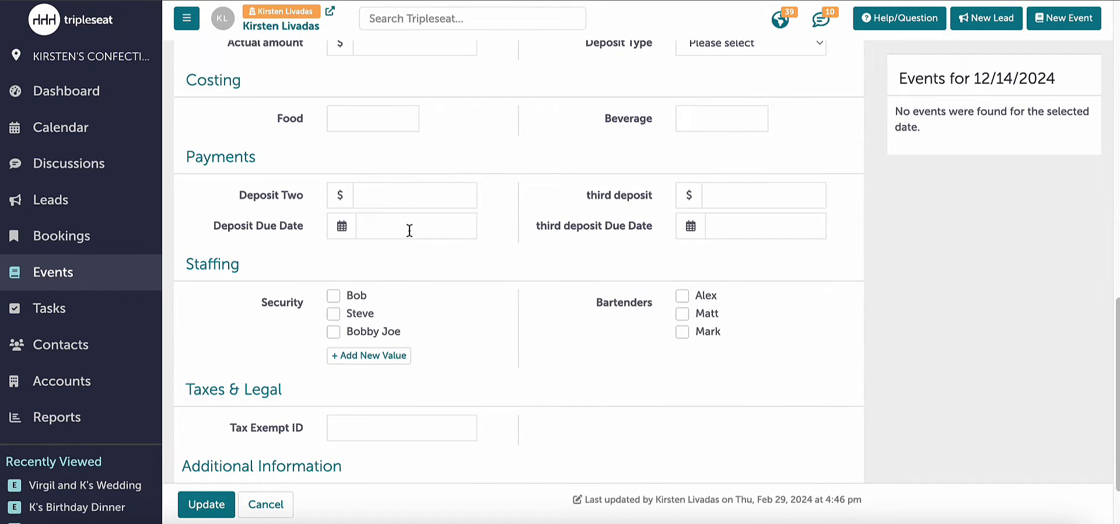
scroll(410, 231, "down", 1)
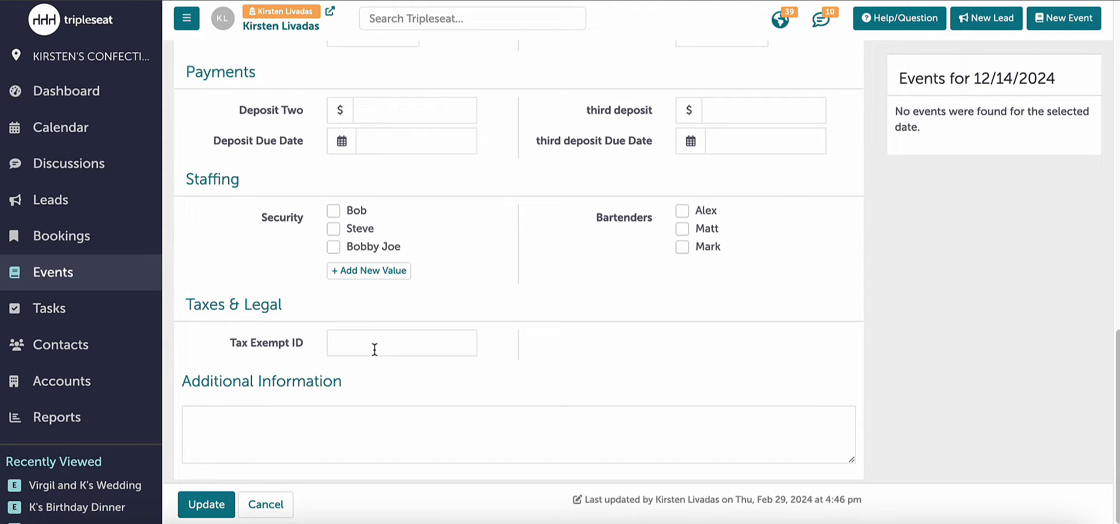
scroll(372, 363, "up", 2)
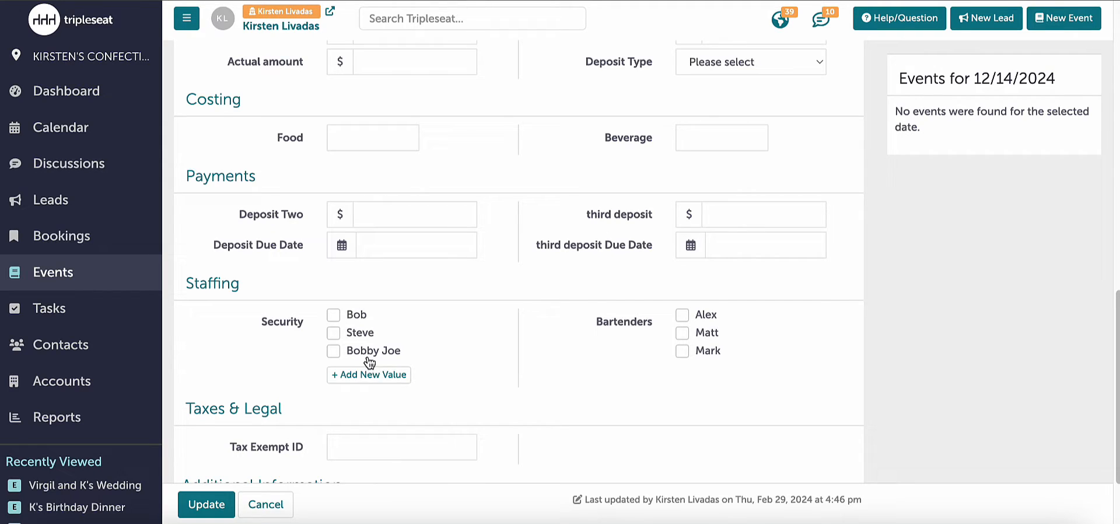
scroll(309, 316, "up", 1)
scroll(309, 317, "up", 1)
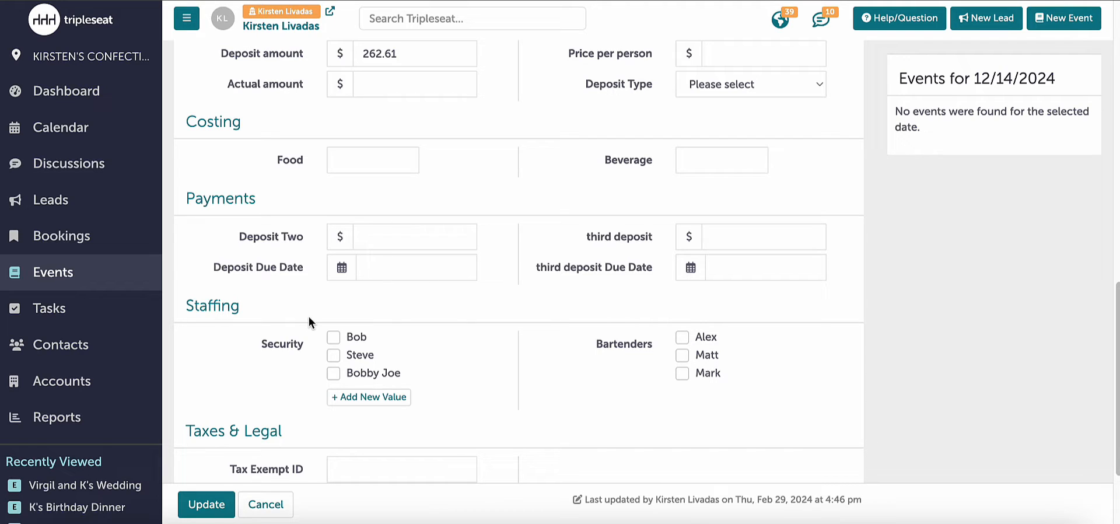
scroll(309, 317, "up", 3)
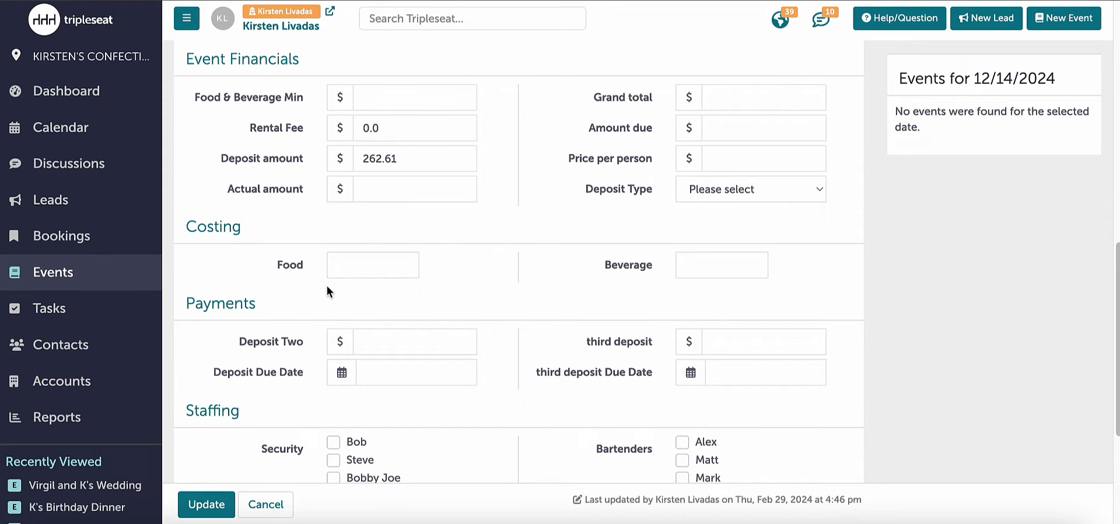
- Set the event's Food cost to 100 and its Beverage cost to 100 in the Costing section
left_click(364, 265)
type("100")
left_click(678, 268)
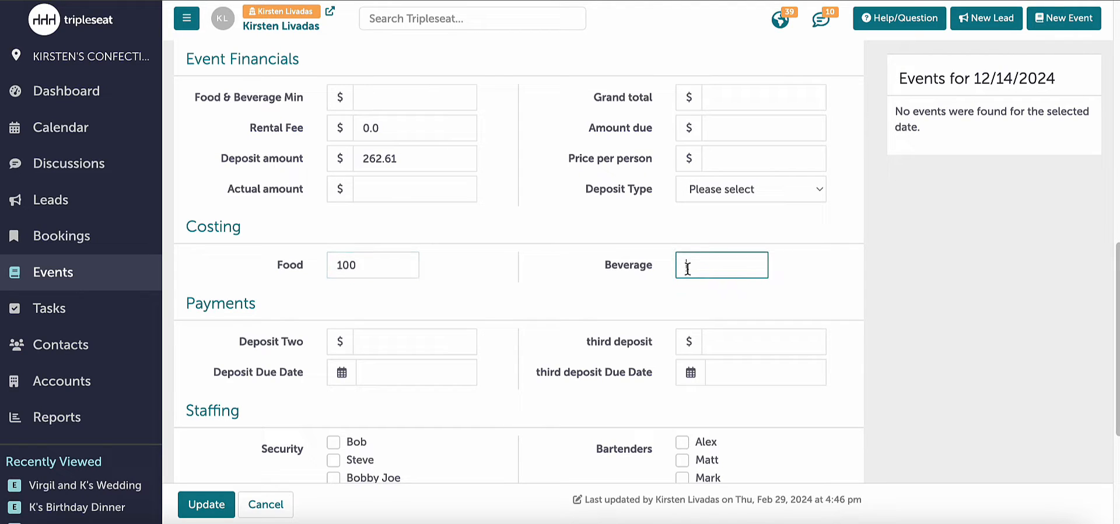
type("100")
- Select the first two listed Security staff members and the first listed bartender in the Staffing section
scroll(610, 270, "down", 4)
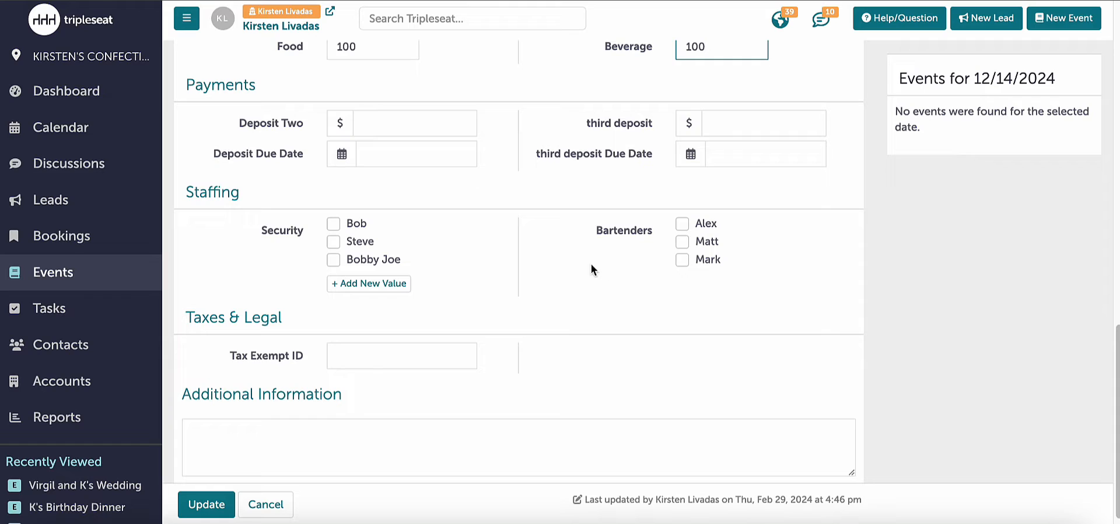
left_click(363, 226)
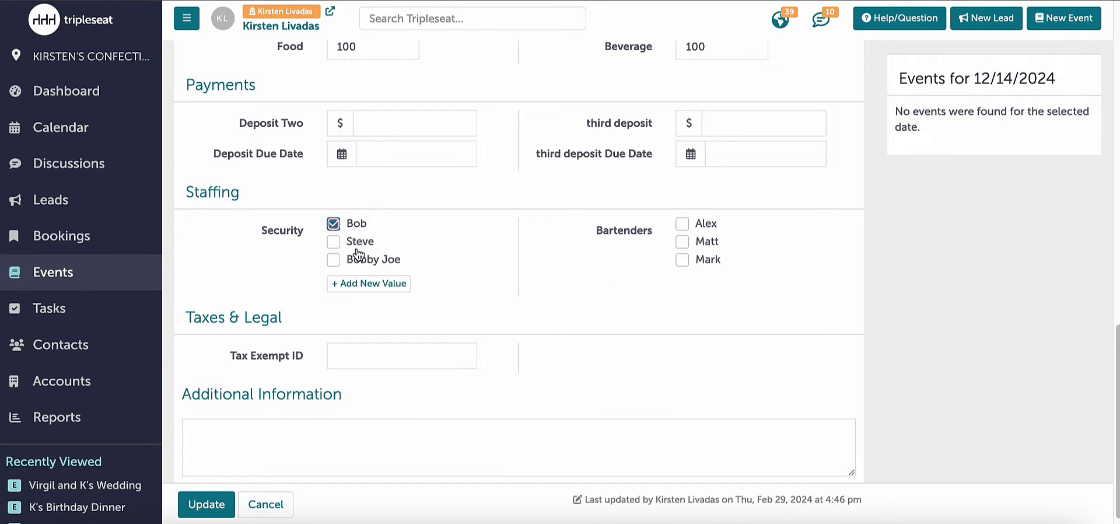
left_click(356, 248)
left_click(683, 226)
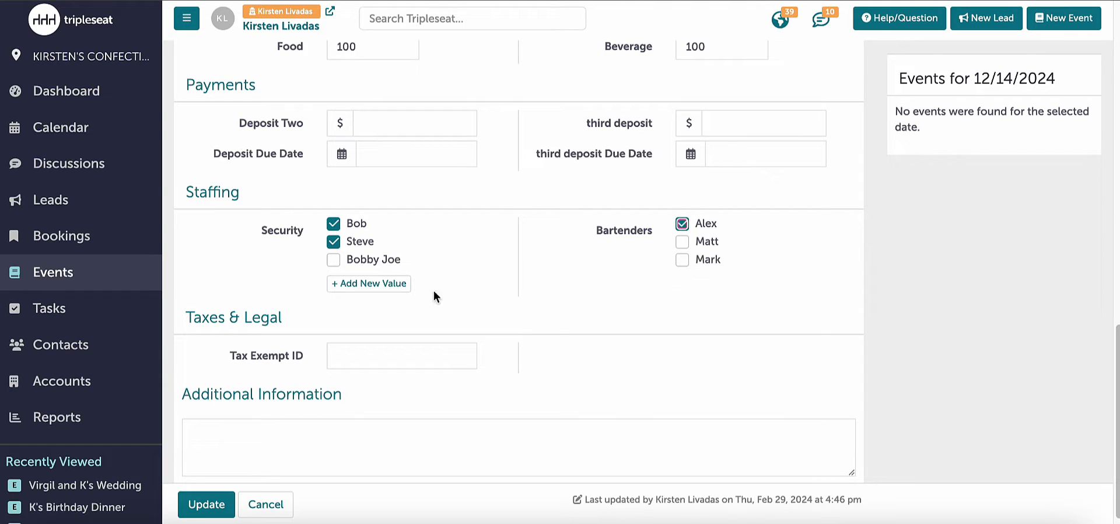
- Add a new Security value with the extra staff member's first name and save the event
left_click(393, 285)
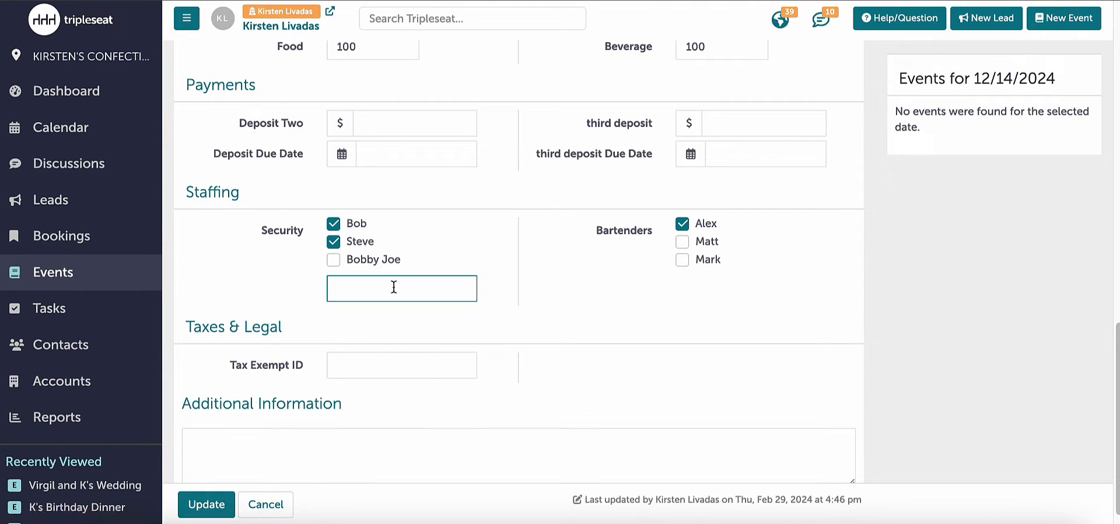
key("shift")
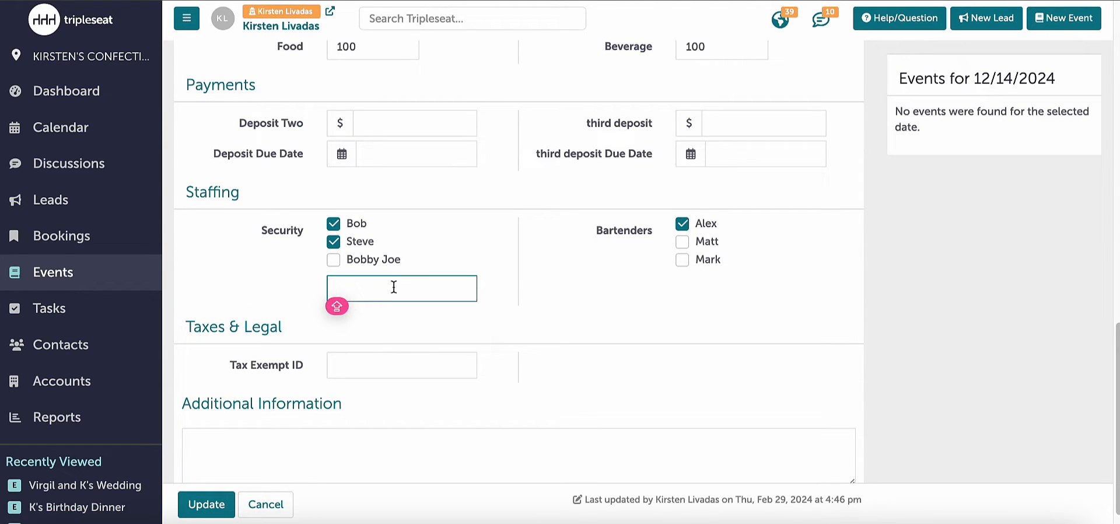
type("Virgil")
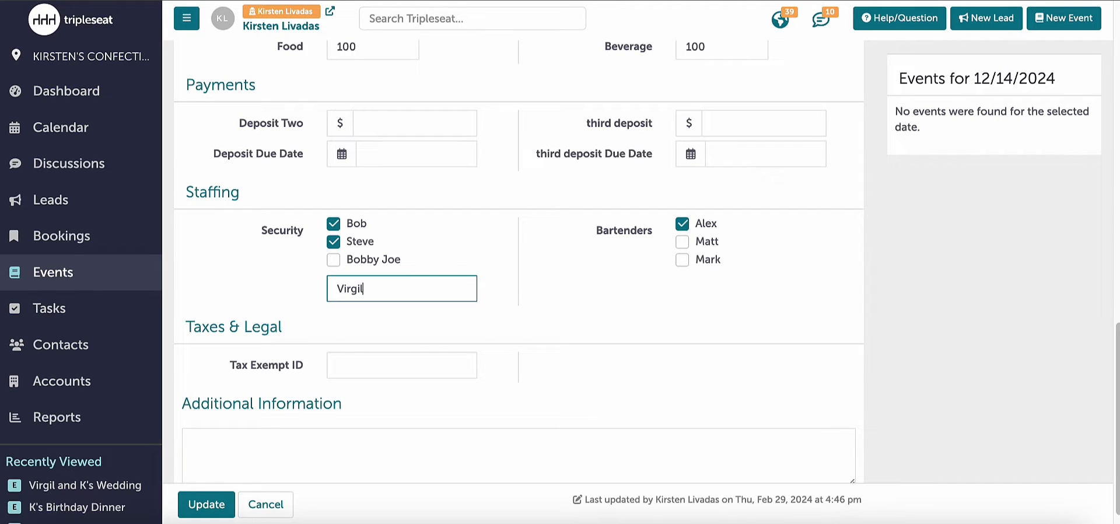
key("Return")
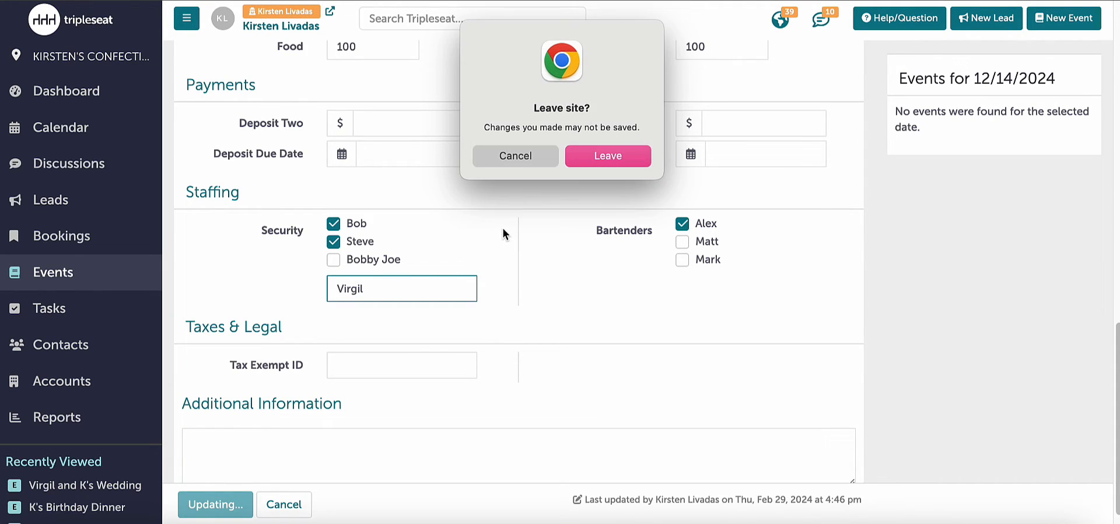
left_click(581, 156)
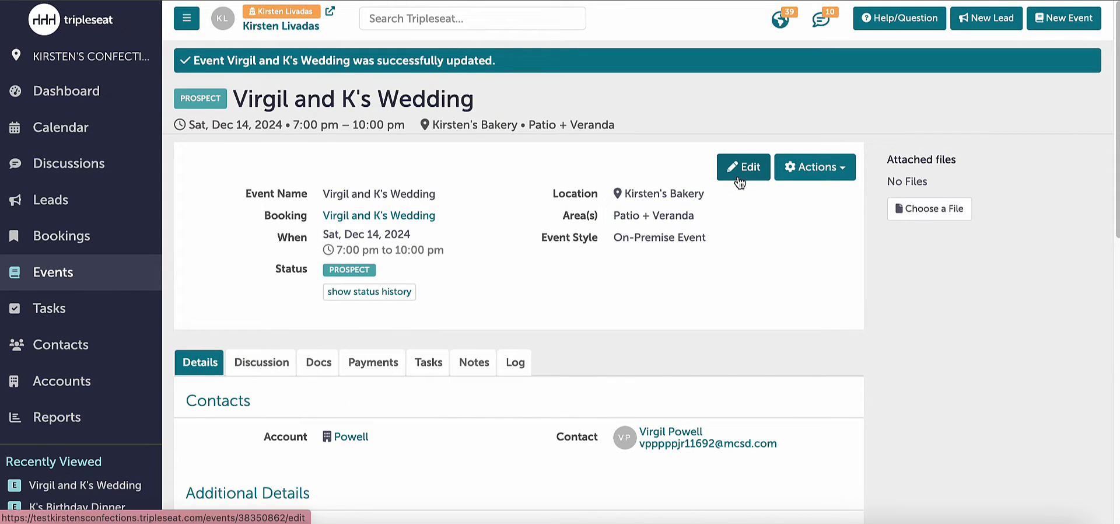
- Reopen the event for editing, enter the Tax Exempt ID in the Taxes & Legal section and update the event
left_click(737, 168)
scroll(484, 330, "down", 12)
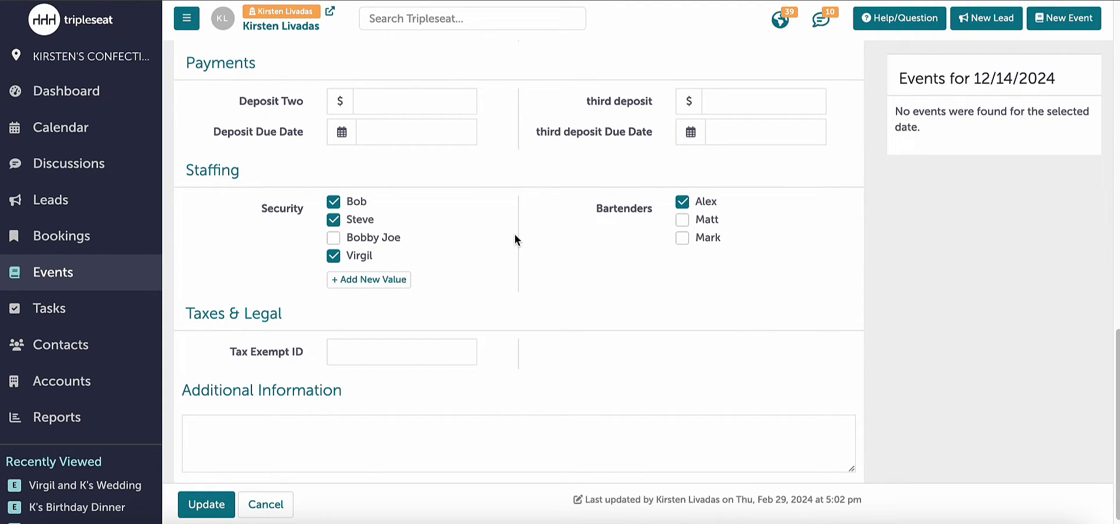
scroll(453, 326, "down", 1)
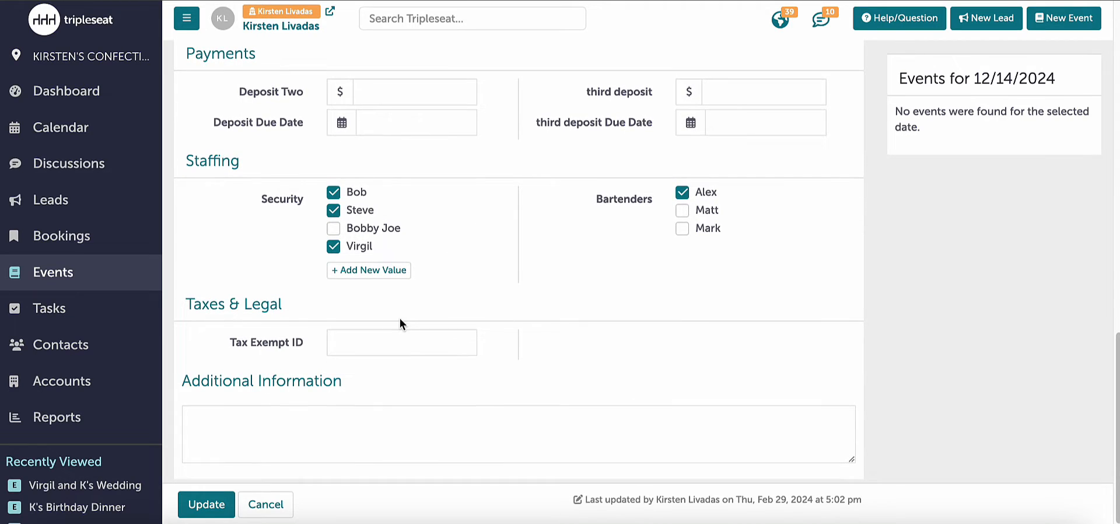
left_click(389, 349)
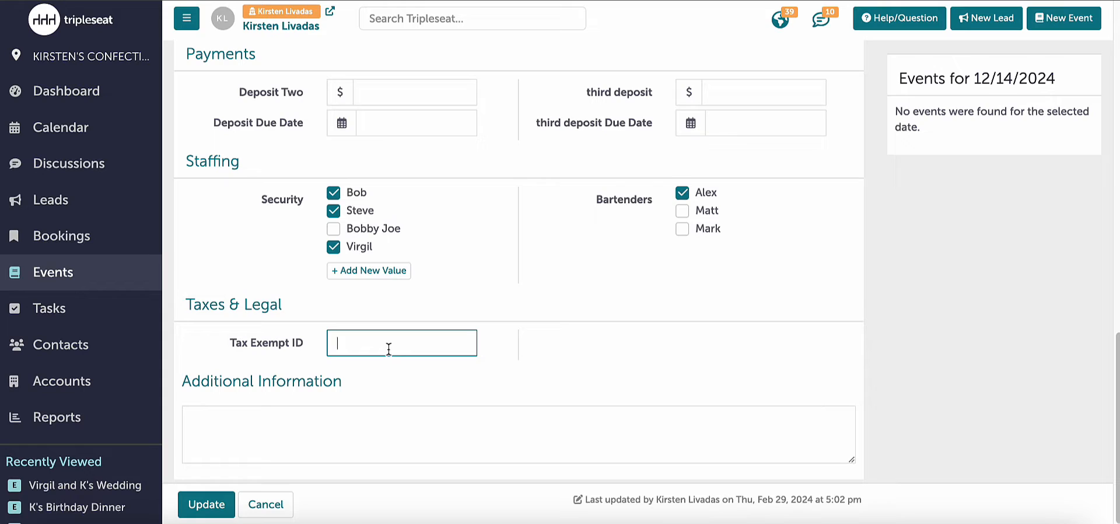
type("123")
left_click(332, 343)
type("tds-")
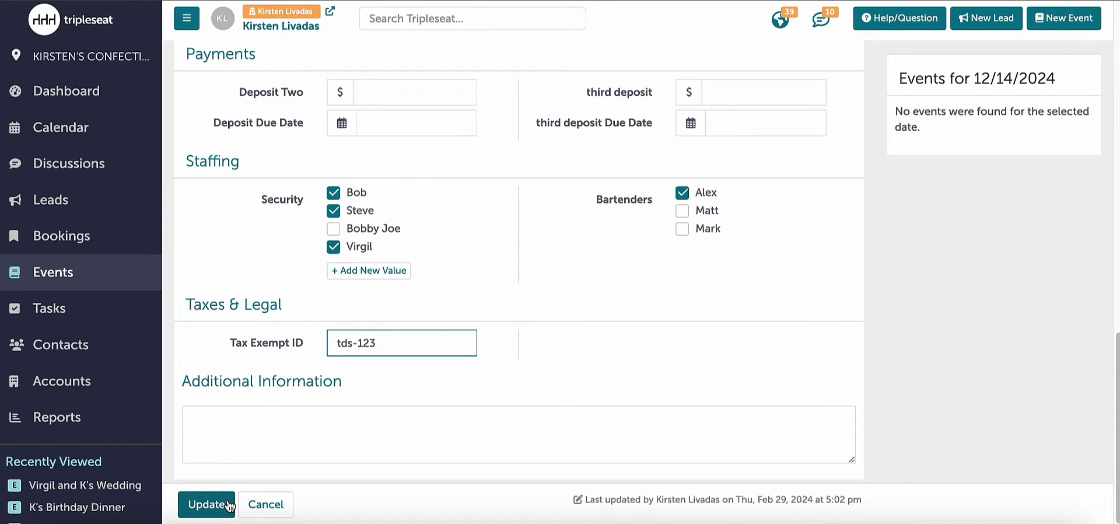
left_click(229, 505)
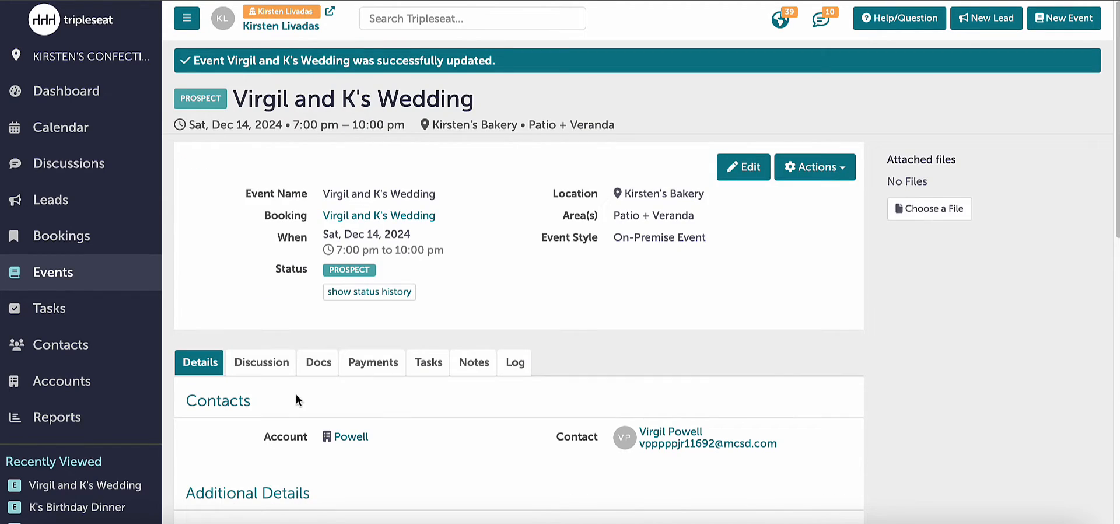
- Add a new Wedding Contract & Event Order document to the event and check its Event Info and Special Instructions fields
scroll(296, 394, "down", 3)
scroll(296, 394, "down", 5)
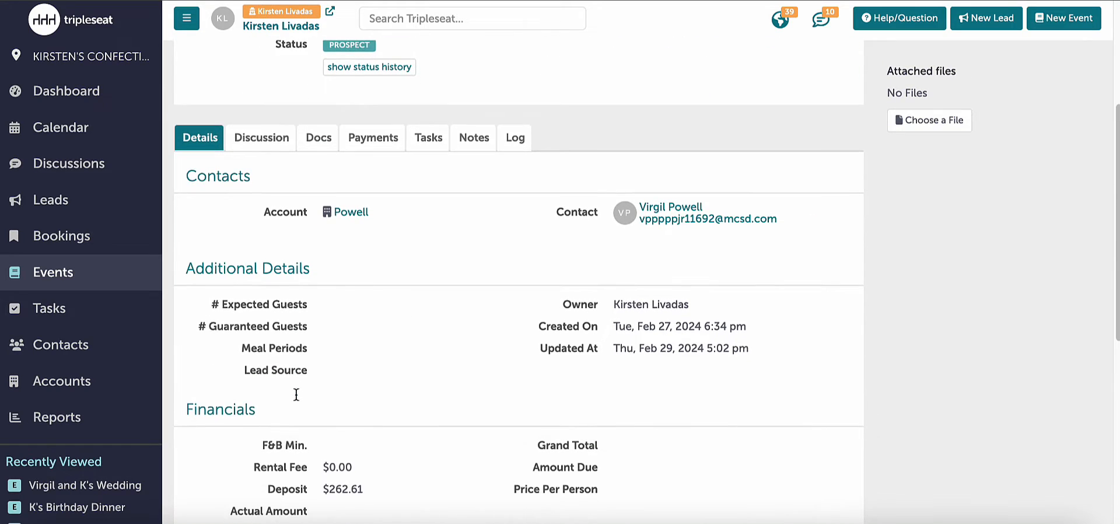
scroll(296, 385, "up", 3)
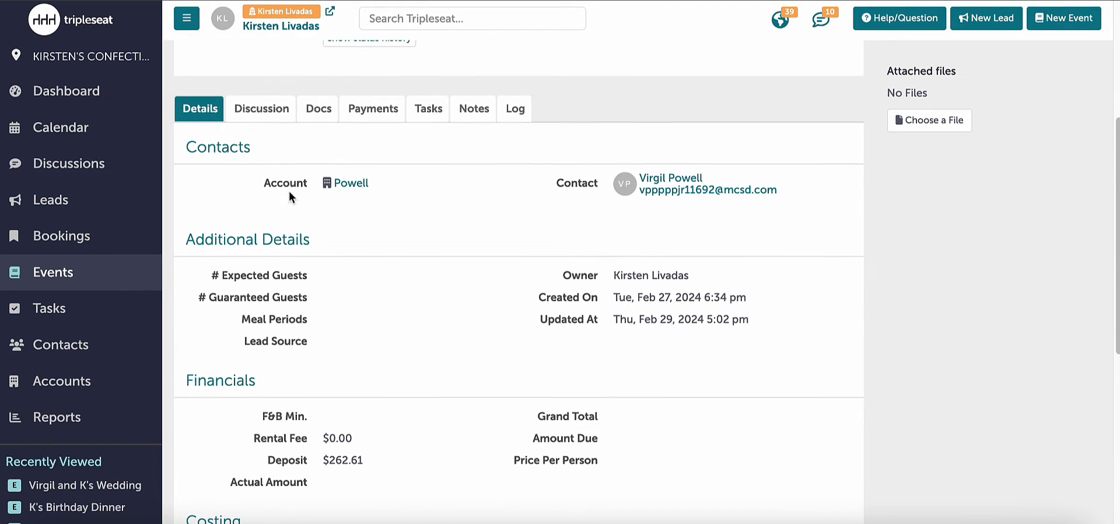
left_click(308, 108)
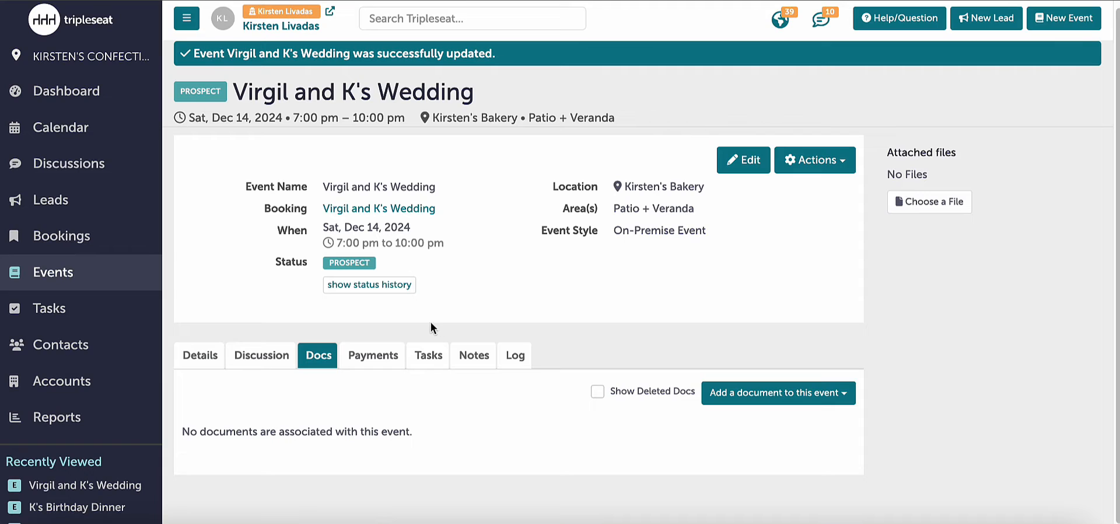
left_click(723, 396)
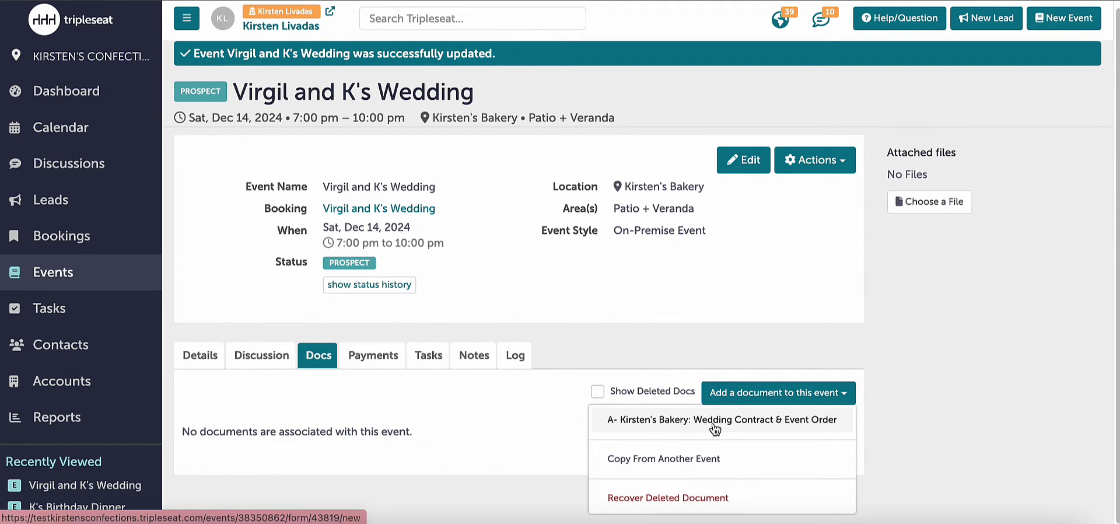
left_click(713, 424)
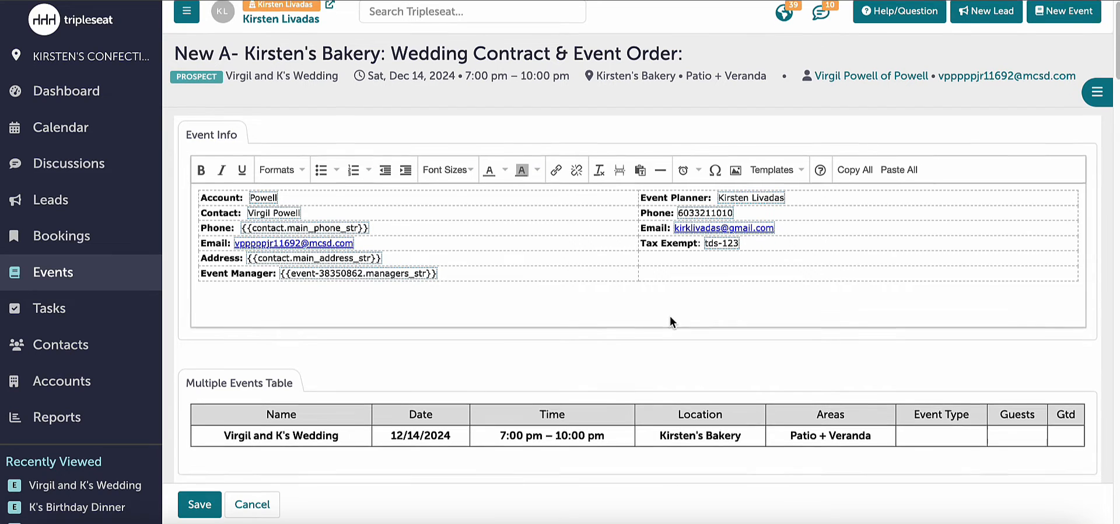
scroll(670, 320, "down", 3)
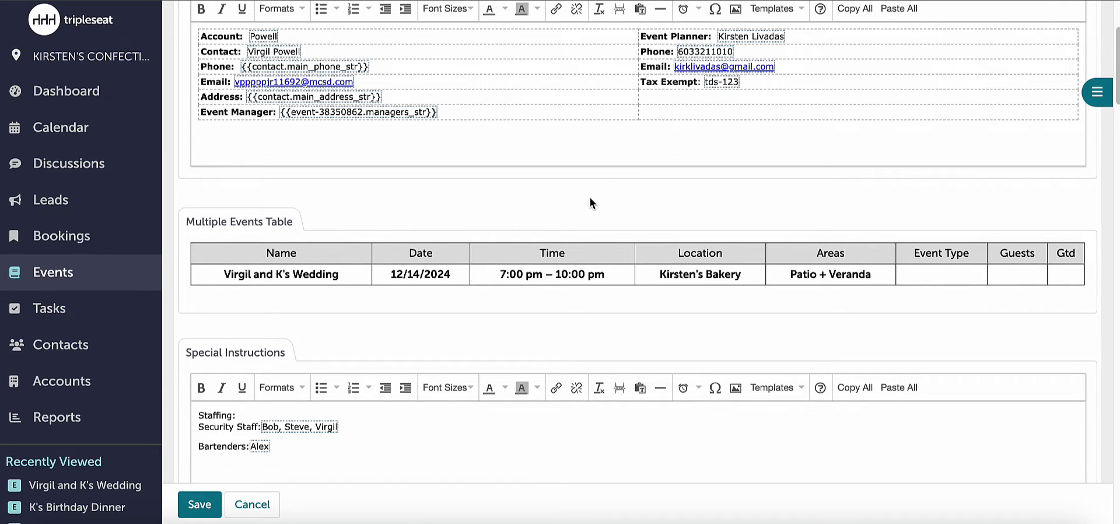
scroll(590, 197, "down", 1)
scroll(589, 197, "down", 3)
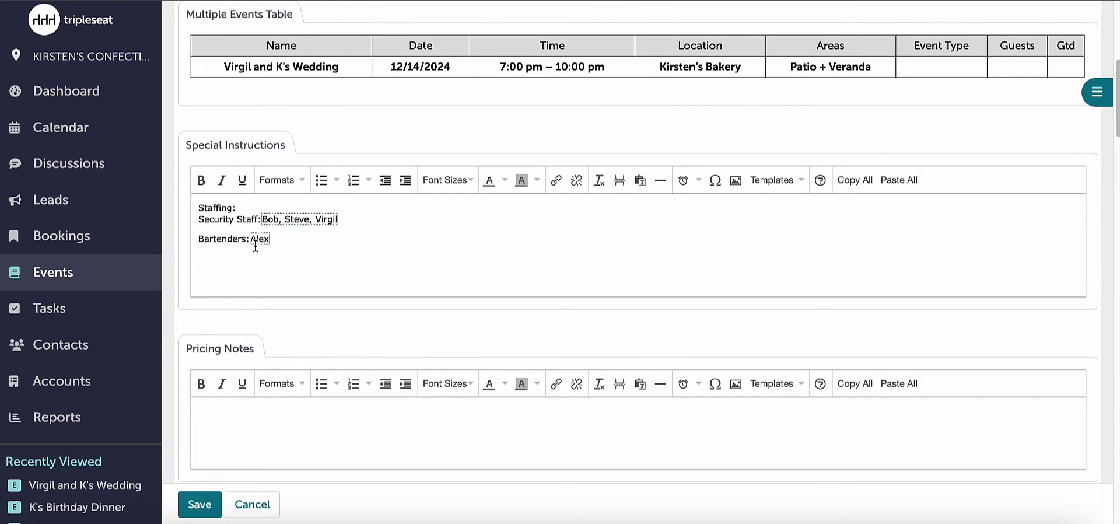
- Insert the Food custom field from the Costing group on a new line below Bartenders in Special Instructions
left_click(289, 239)
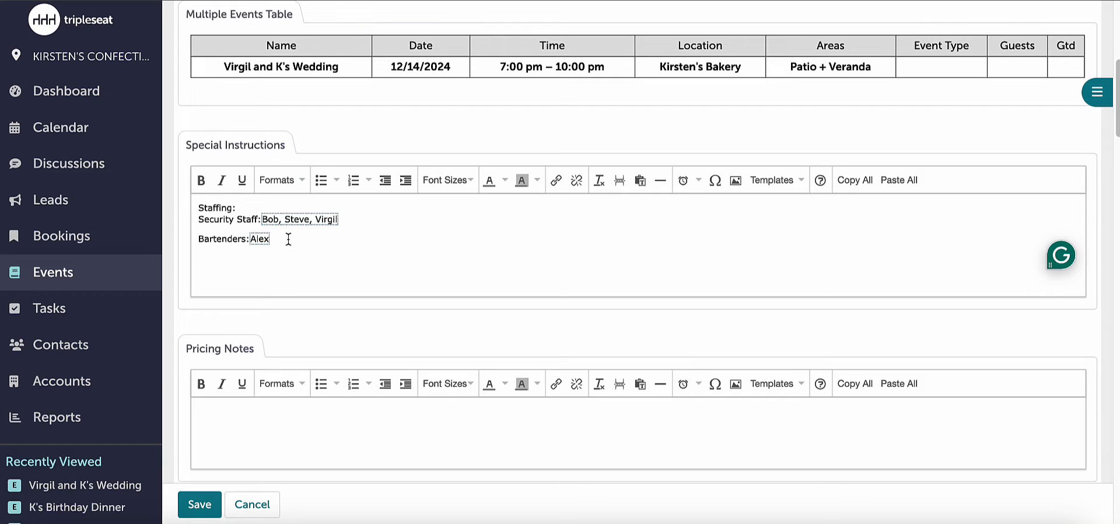
key("Return")
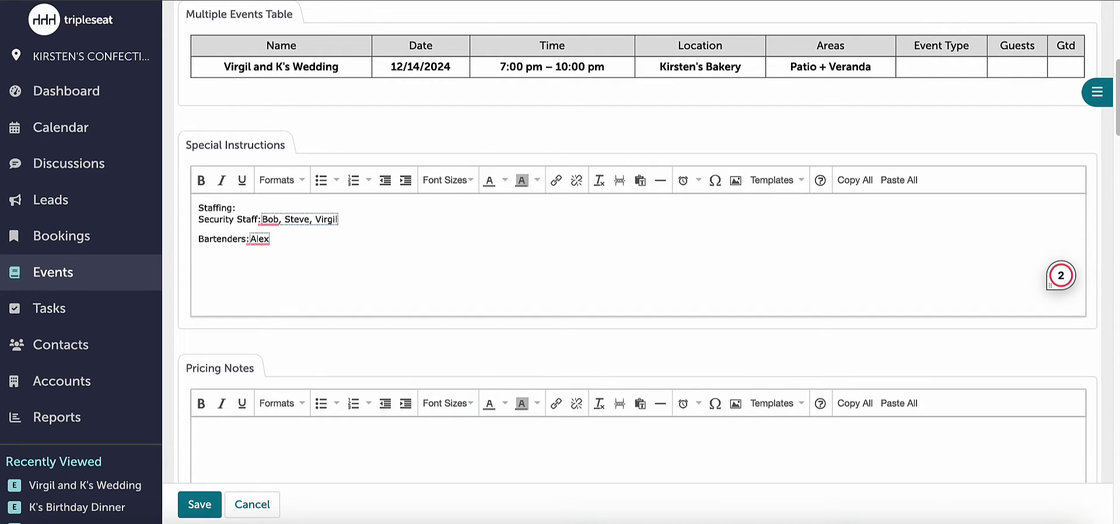
right_click(208, 260)
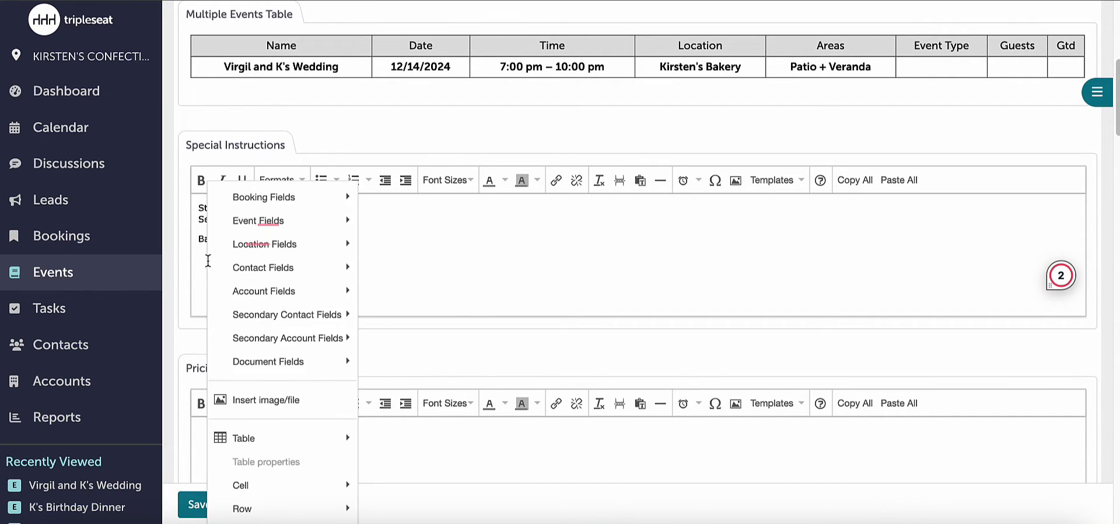
mouse_move(294, 223)
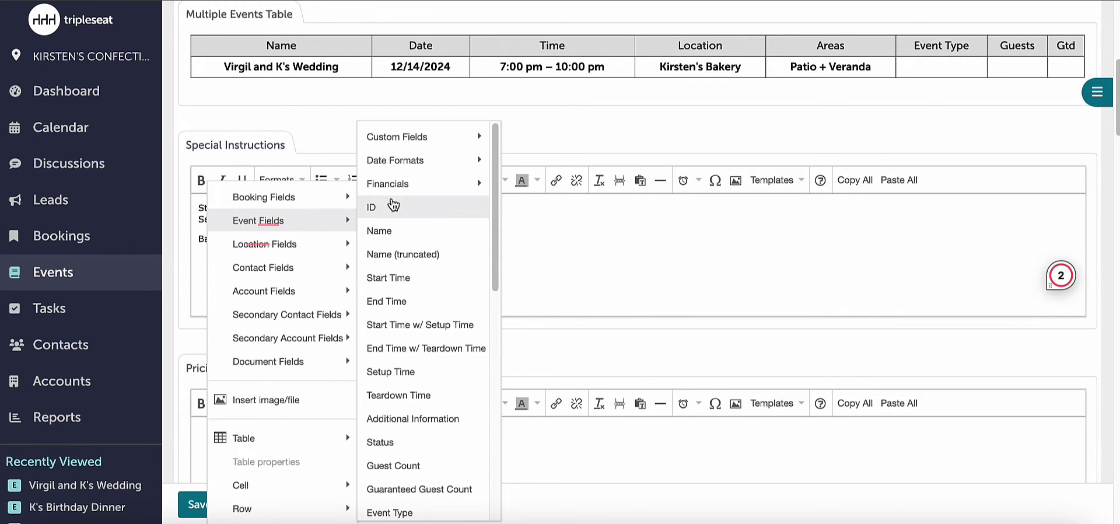
mouse_move(417, 140)
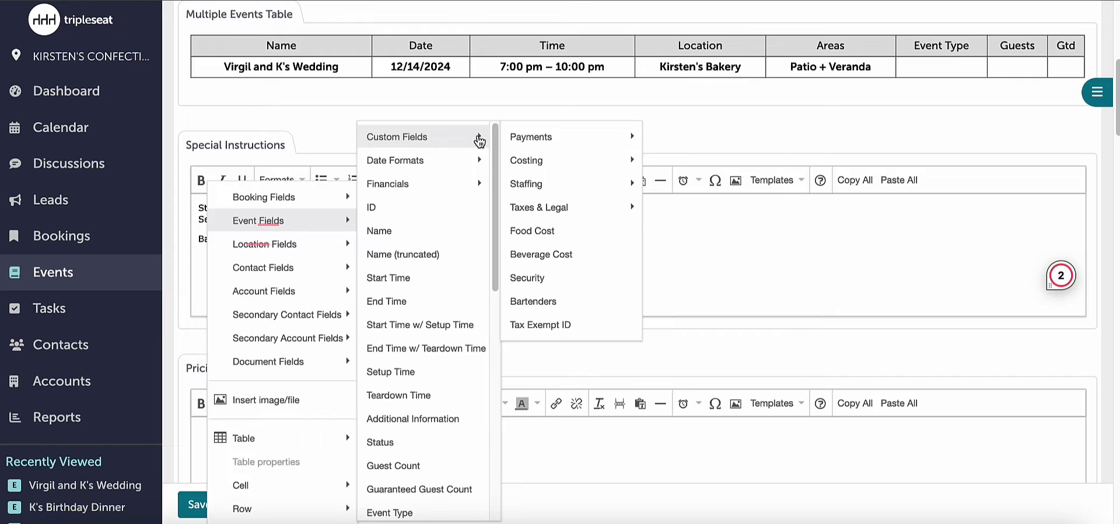
mouse_move(554, 158)
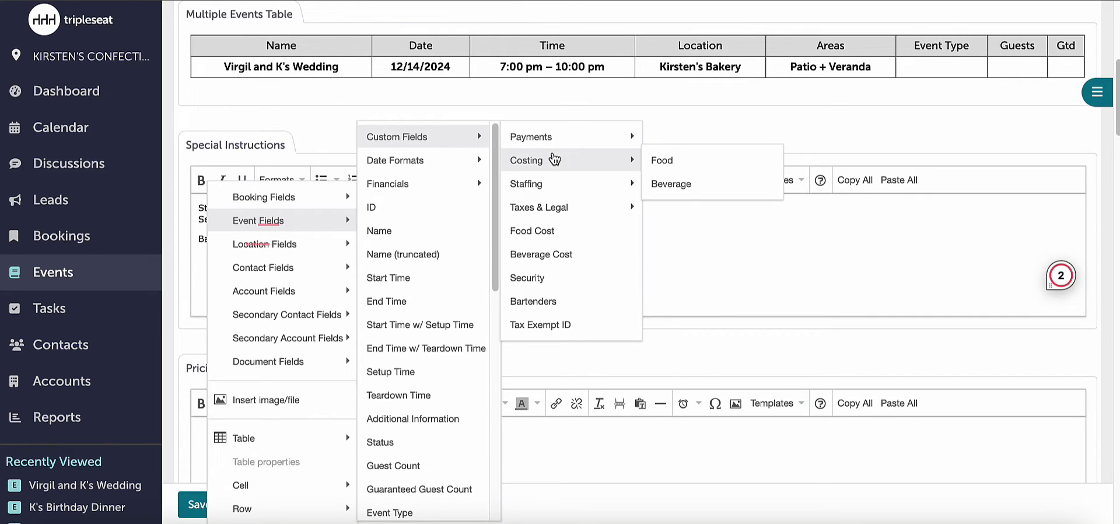
left_click(658, 160)
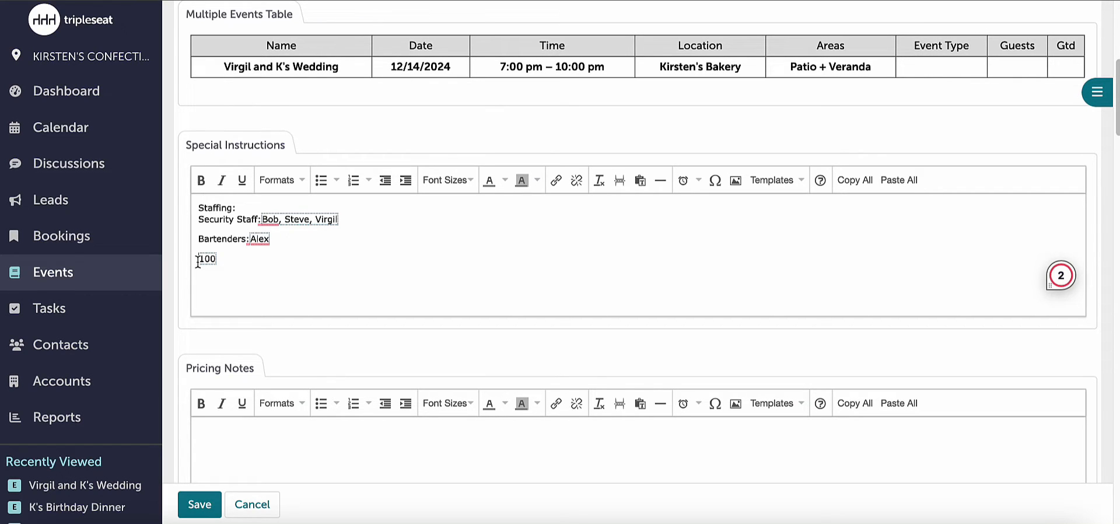
- Label the inserted costing field "Beverage:" and save the document
type("Beverage")
type(":")
left_click(213, 509)
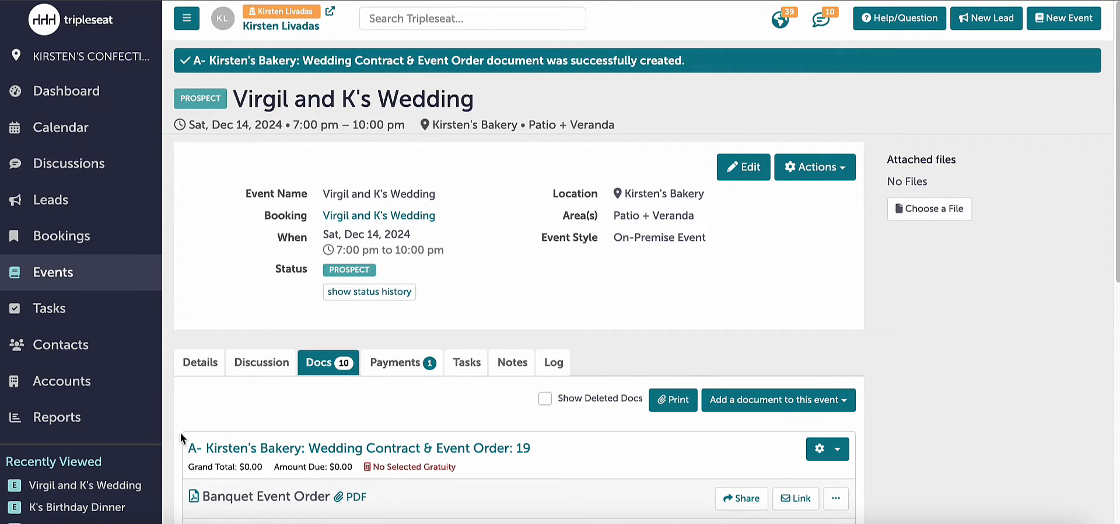
- Open a custom Event Details Report from the reports and bring up its customization options
left_click(125, 422)
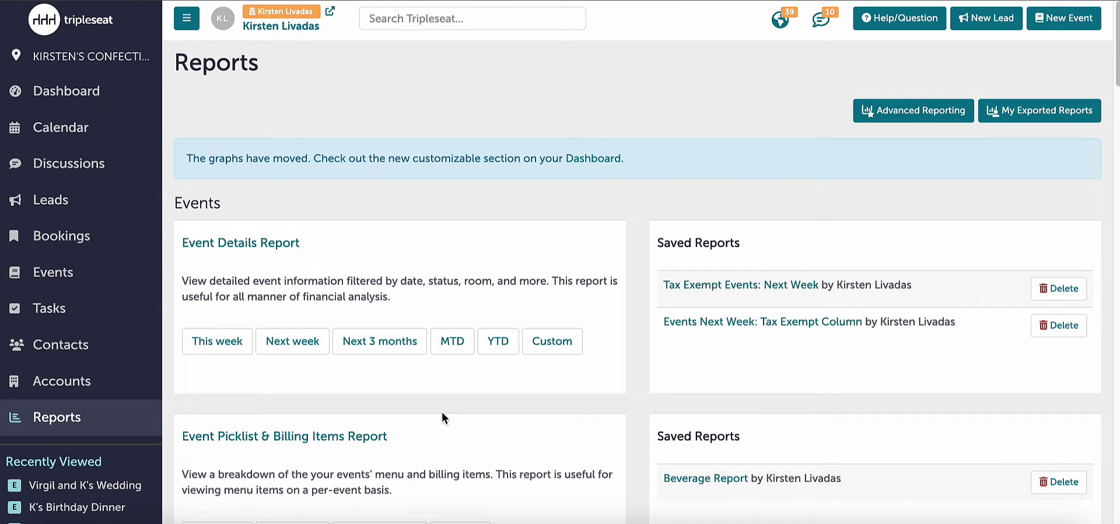
left_click(561, 350)
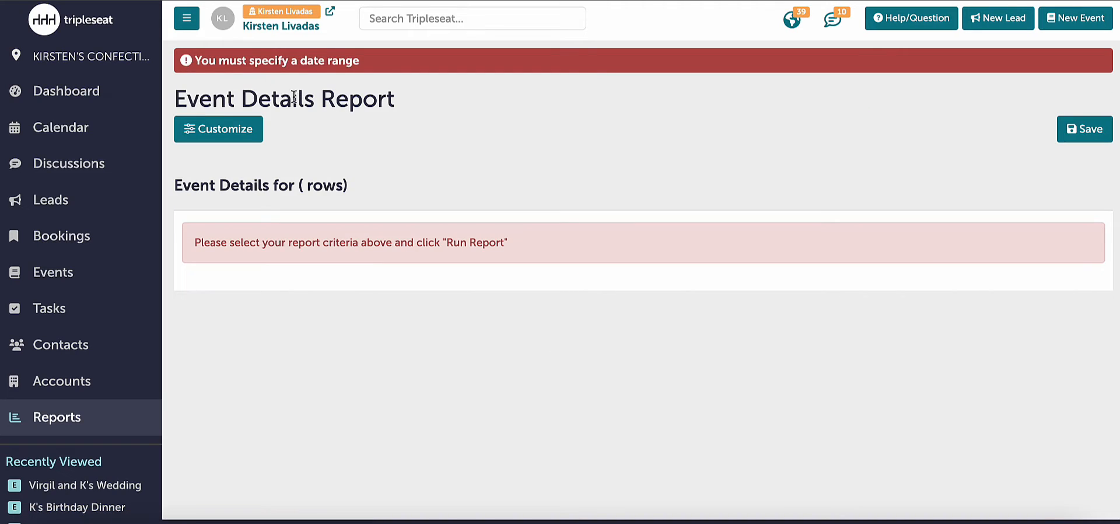
left_click(220, 139)
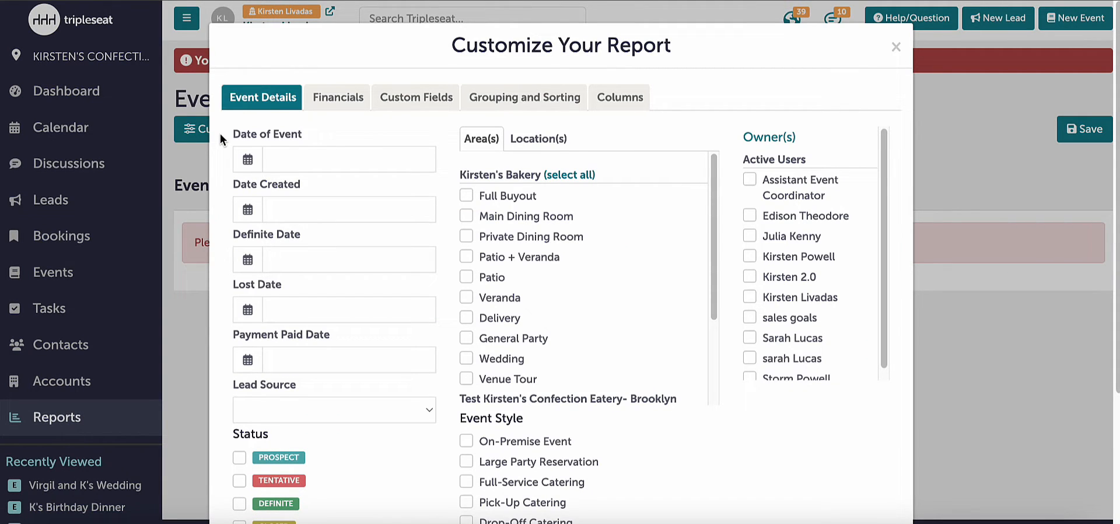
- Set the report's Date of Event to the range 12/9/2024 - 12/14/2024
left_click(333, 159)
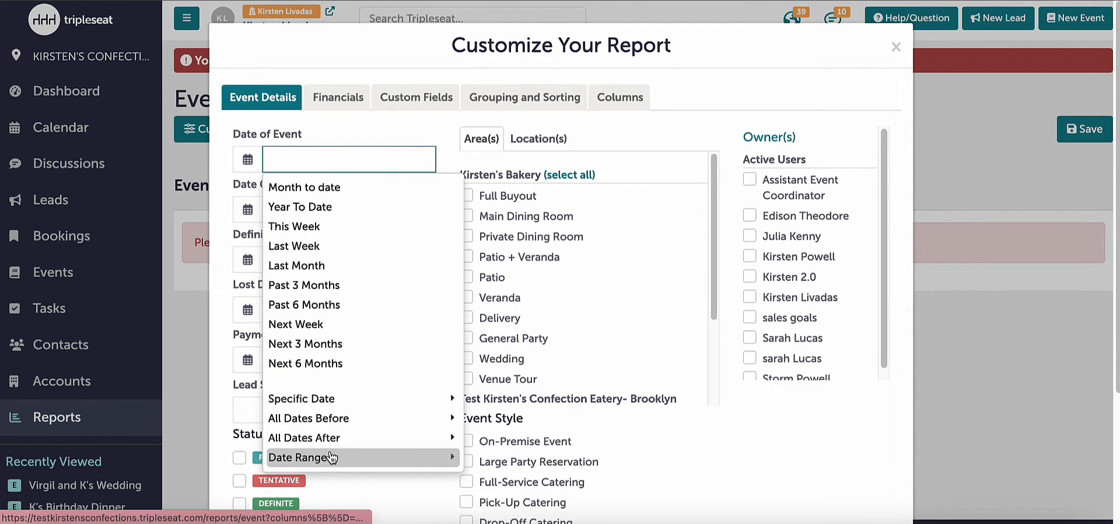
left_click(331, 457)
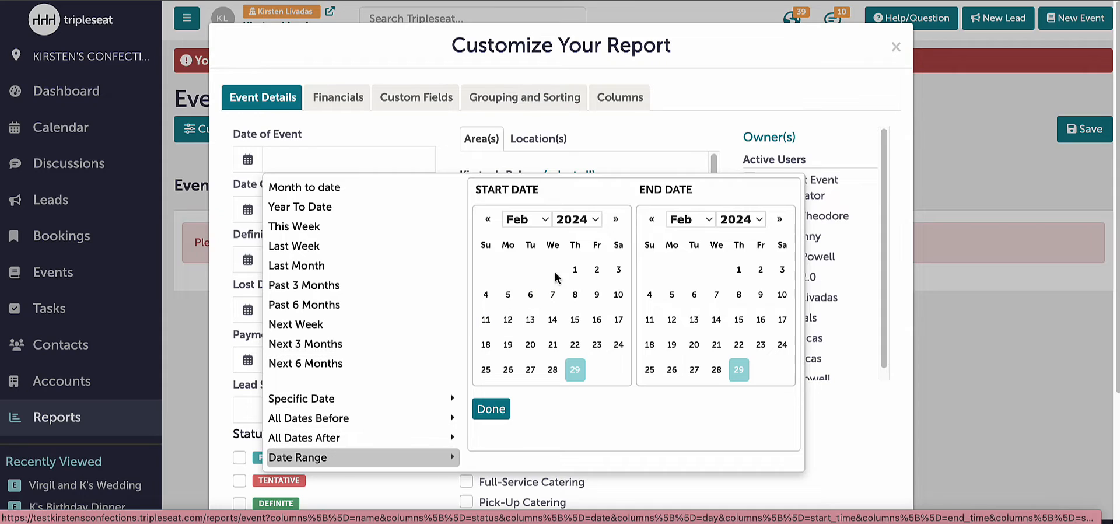
left_click(525, 227)
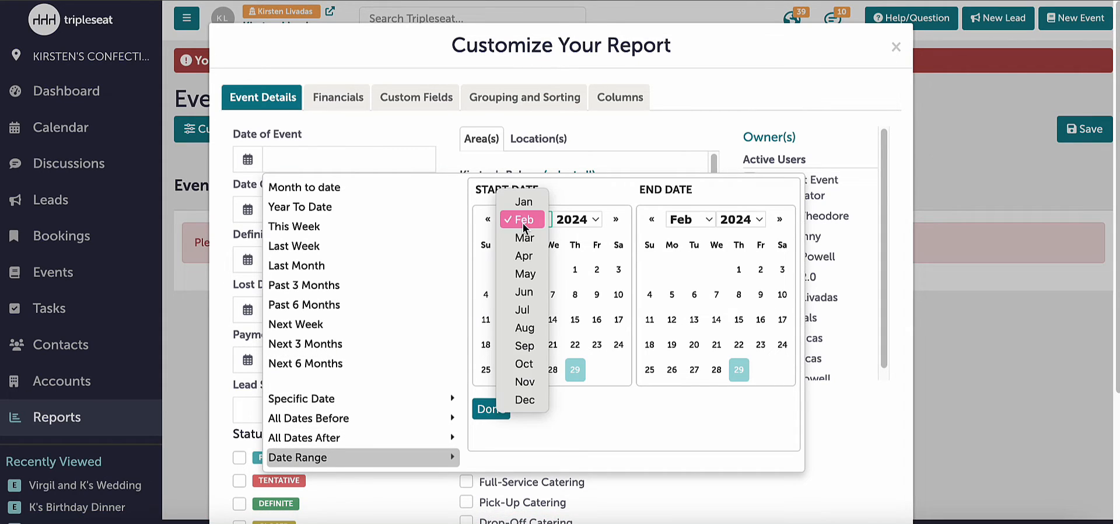
left_click(521, 402)
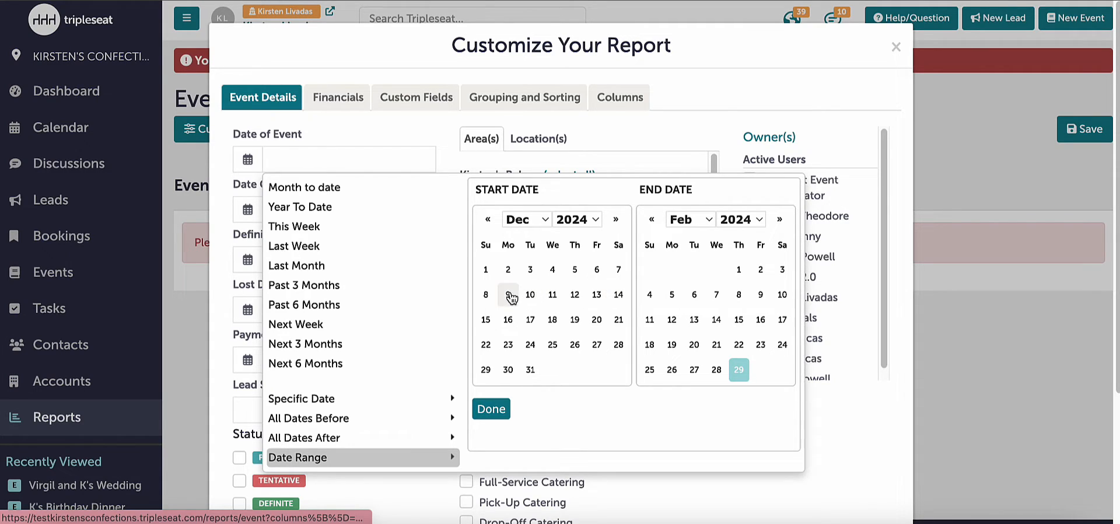
left_click(508, 295)
left_click(709, 222)
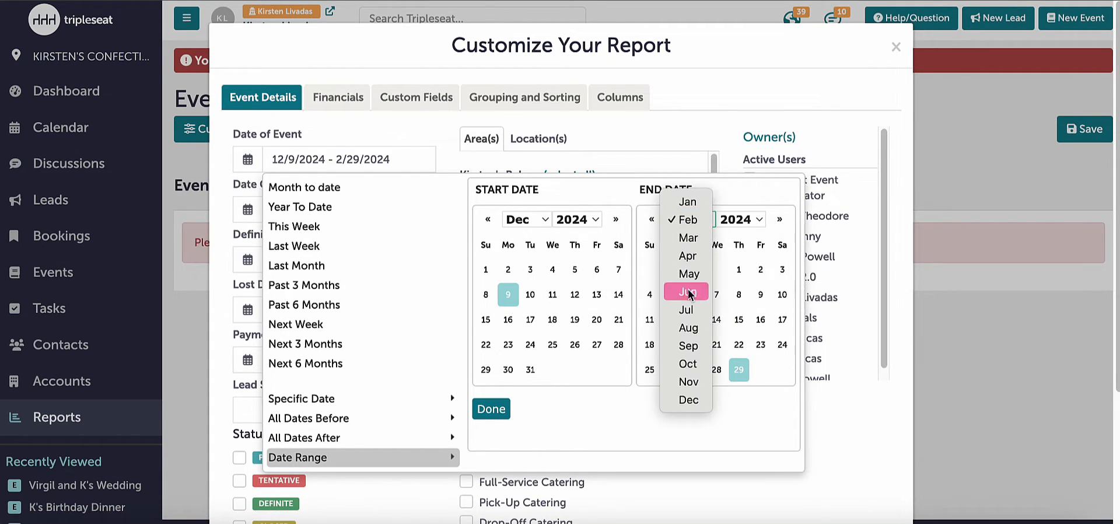
left_click(688, 399)
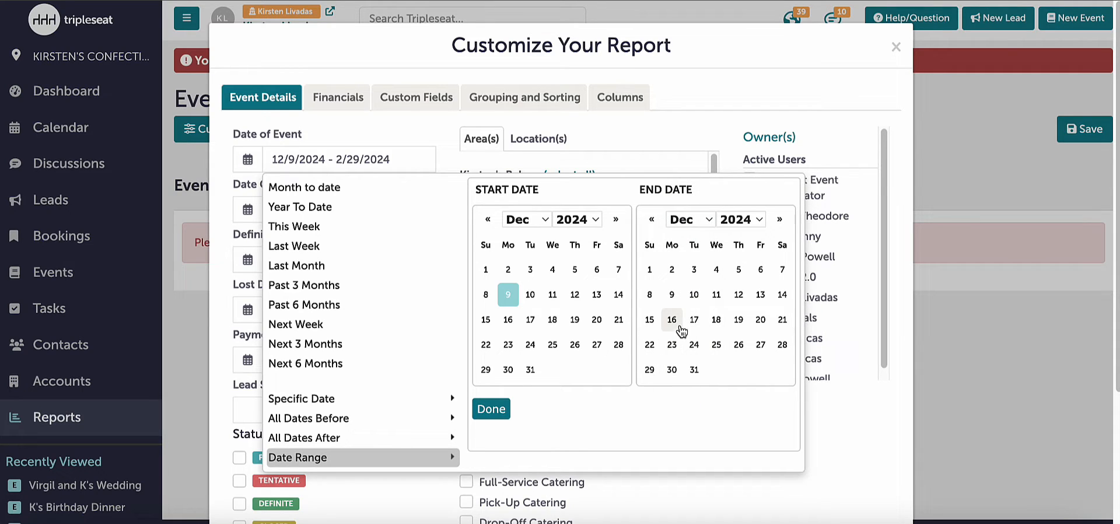
left_click(782, 297)
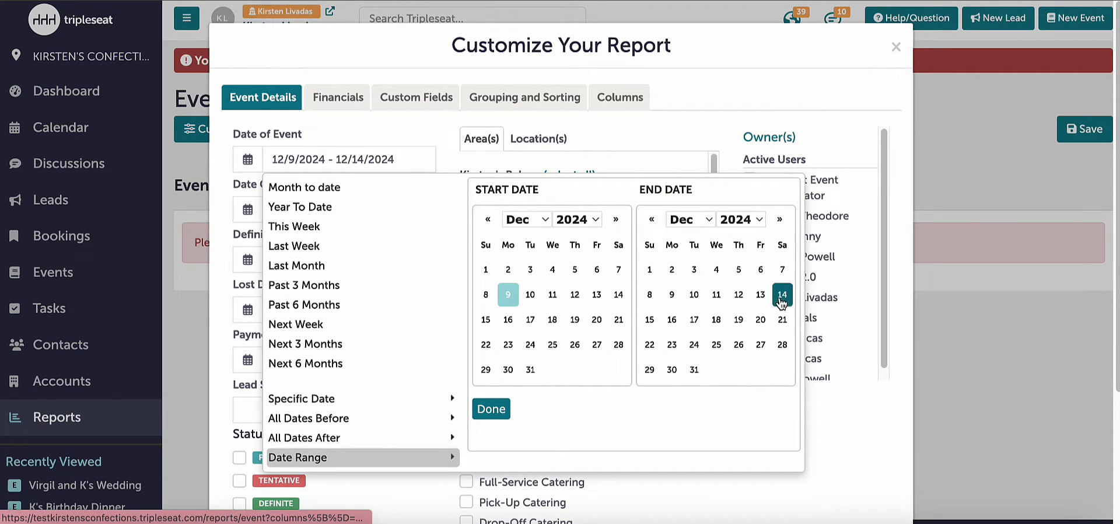
left_click(496, 413)
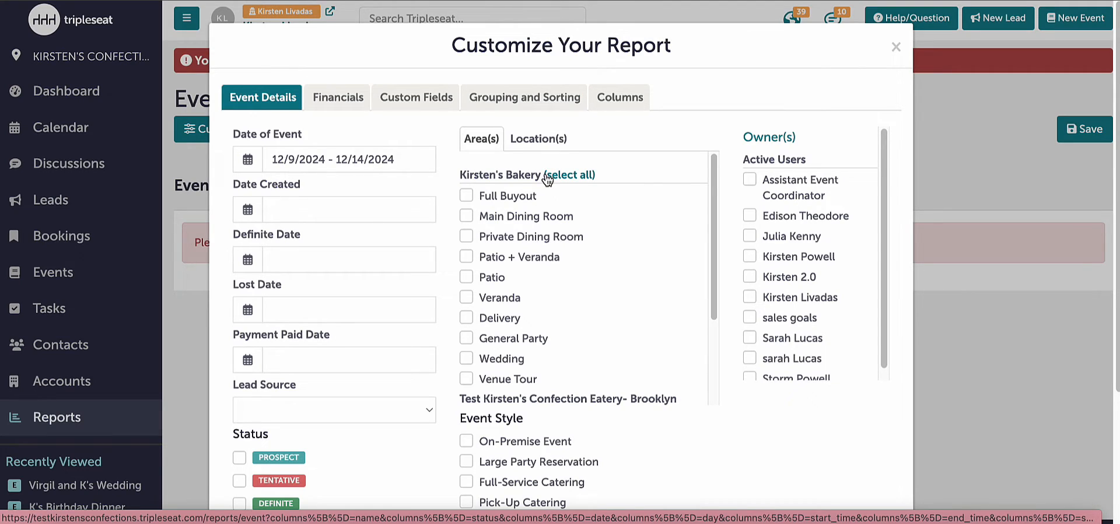
- Remove all item category columns and the billing category columns listed after Non Alcoholic Bev Tax Totals from the report's selected columns
left_click(611, 111)
scroll(833, 360, "down", 10)
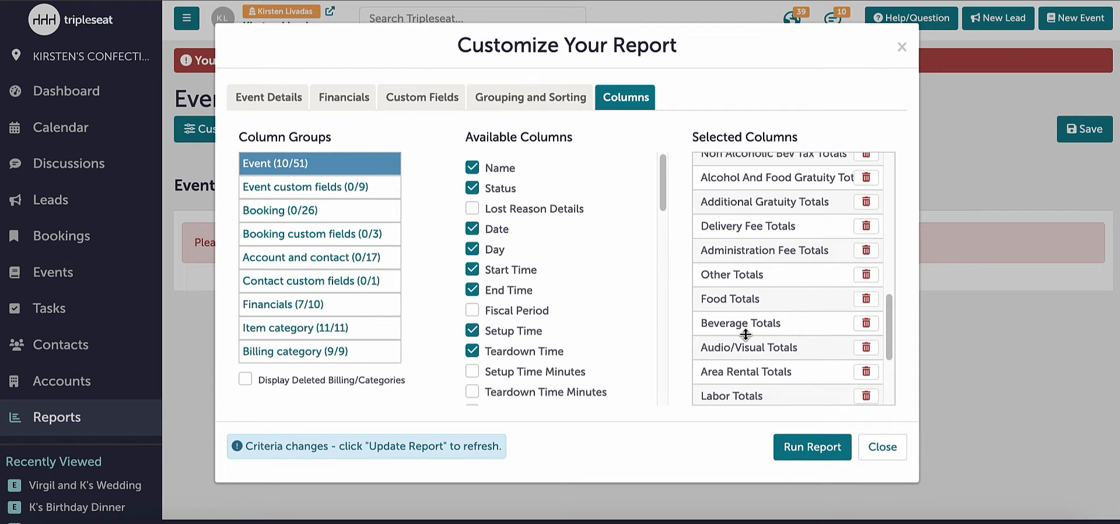
scroll(746, 338, "down", 3)
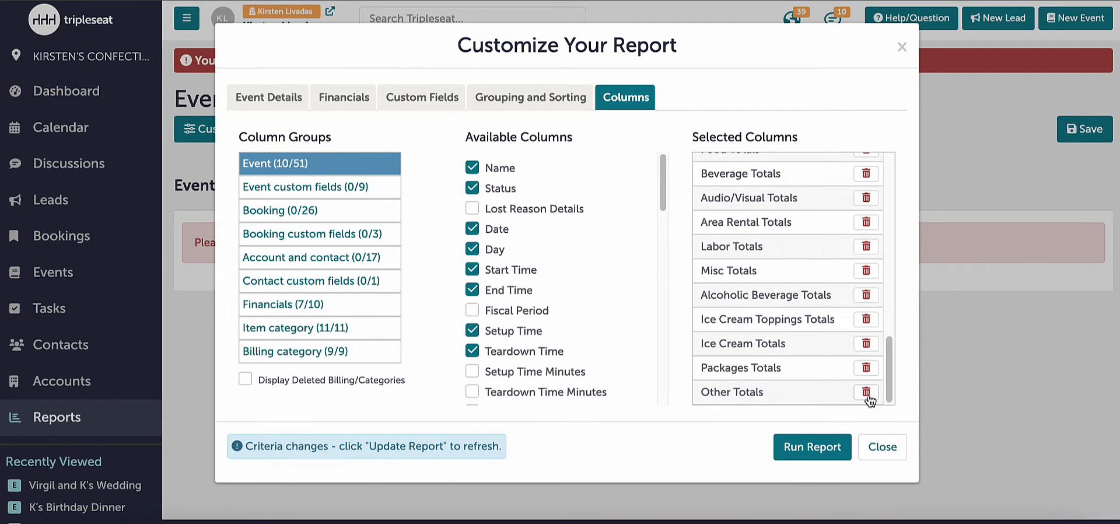
left_click(866, 392)
left_click(866, 392)
left_click(866, 392)
left_click(867, 392)
left_click(866, 392)
left_click(866, 392)
left_click(866, 392)
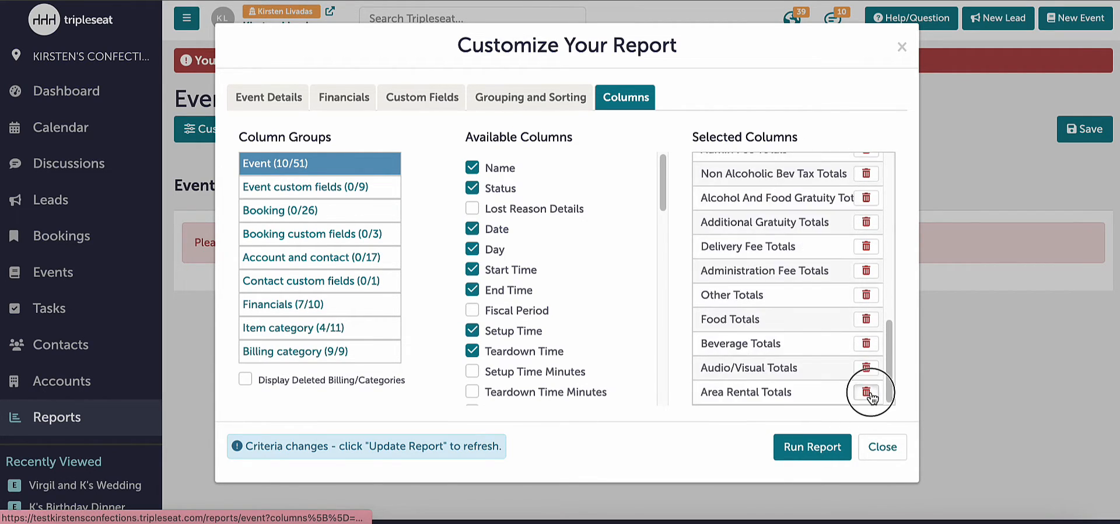
left_click(866, 392)
left_click(866, 392)
left_click(866, 392)
left_click(866, 392)
left_click(867, 393)
left_click(866, 392)
left_click(867, 392)
left_click(867, 392)
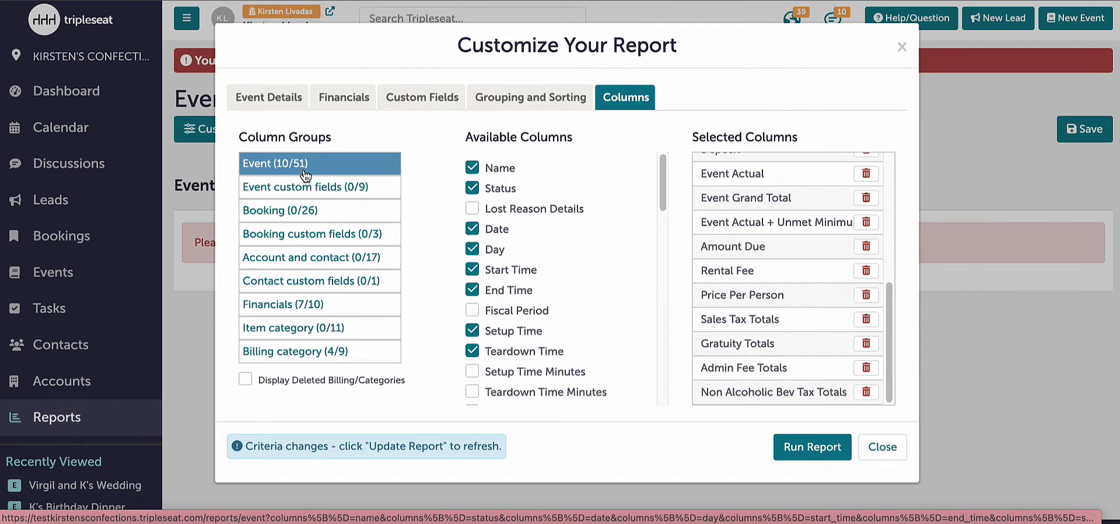
- Add the event custom fields Bartenders, Security, Beverage, Food and Tax Exempt Id as report columns
left_click(303, 192)
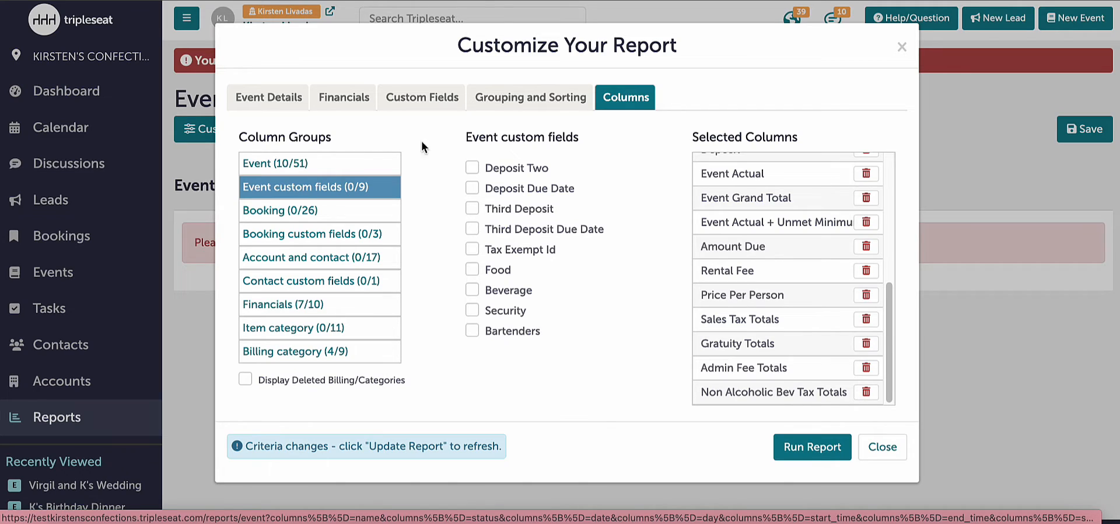
left_click(473, 331)
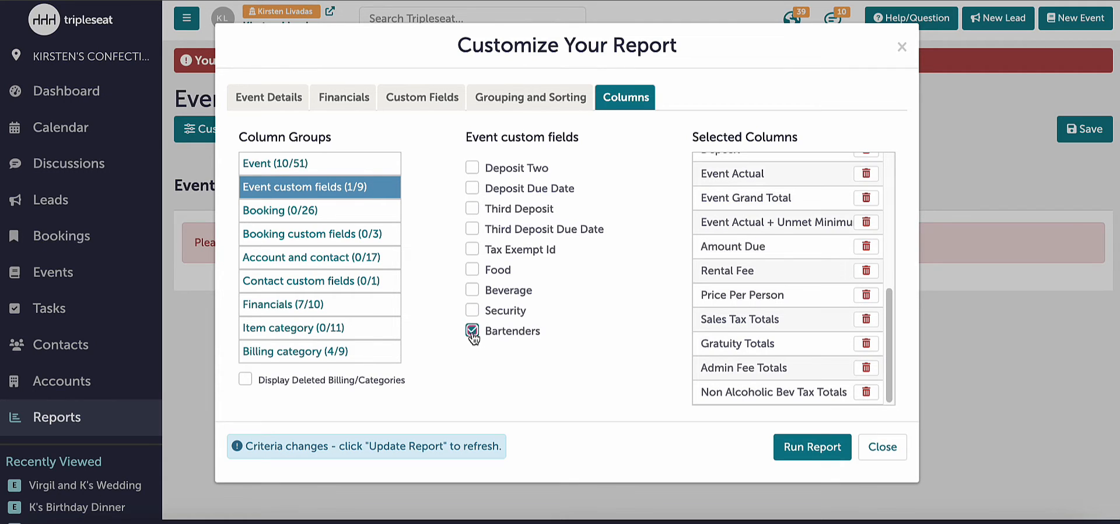
left_click(474, 312)
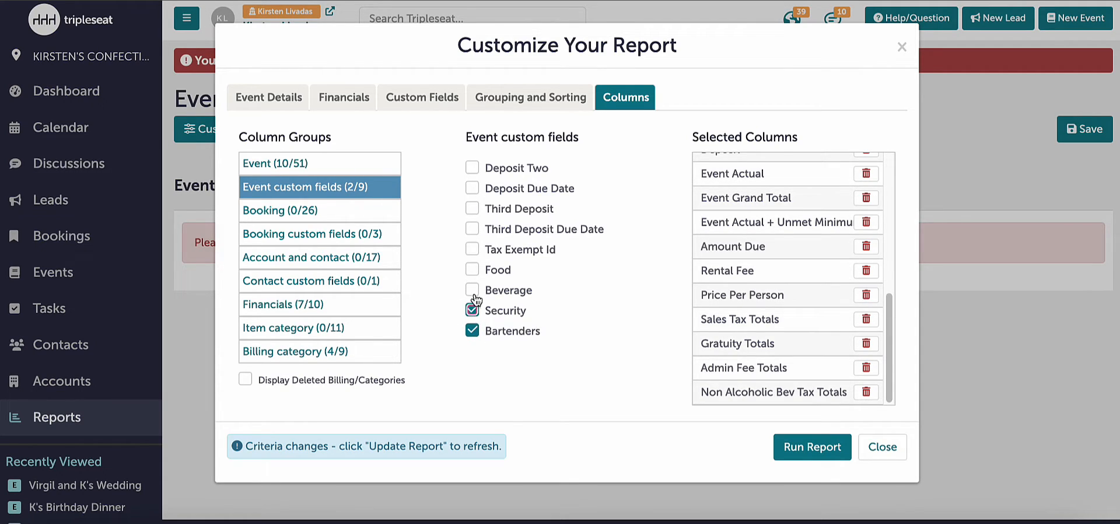
left_click(473, 291)
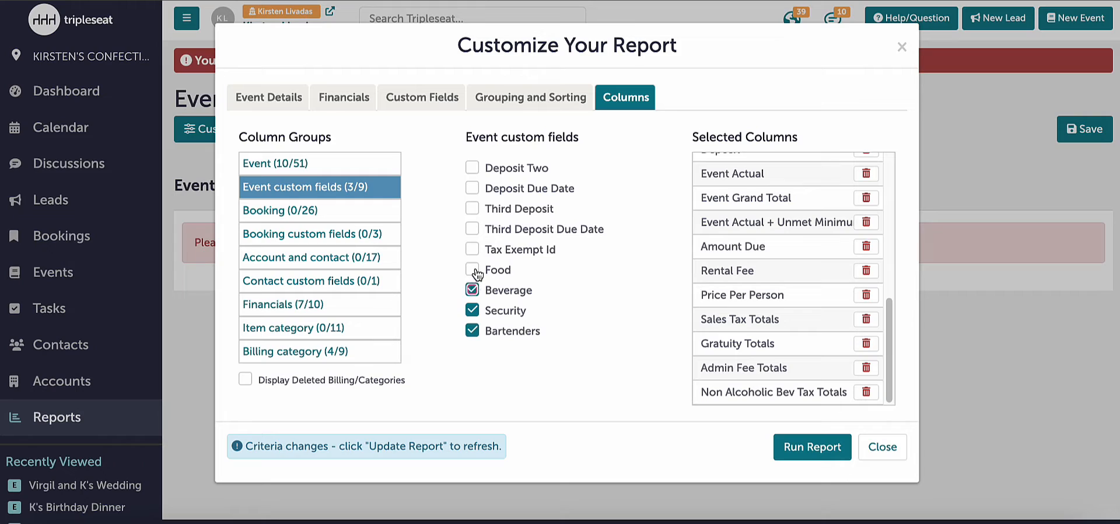
left_click(472, 269)
left_click(473, 249)
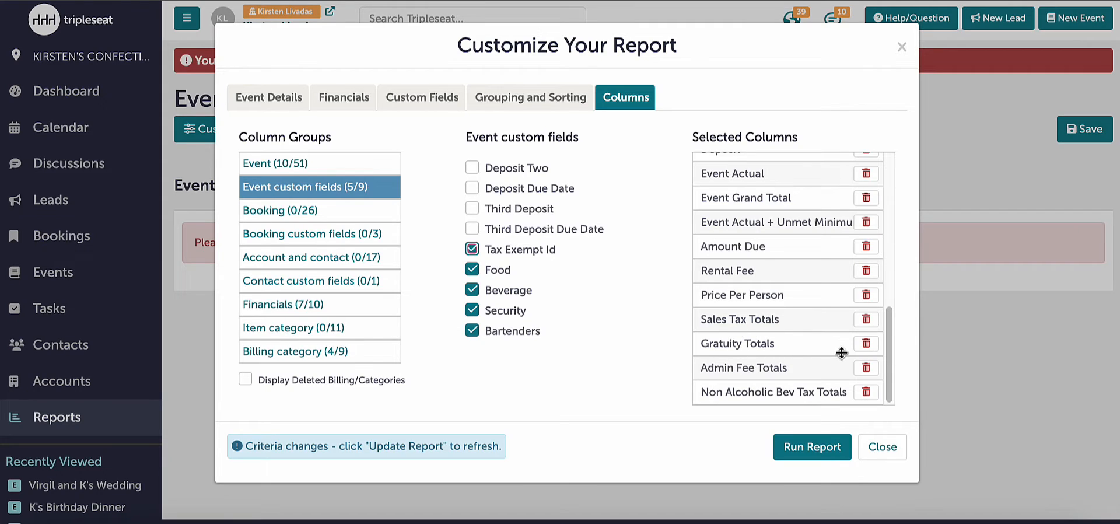
- Remove Sales Tax Totals and all Financials columns from the selection, and reselect the Security and Bartenders custom fields
left_click(866, 319)
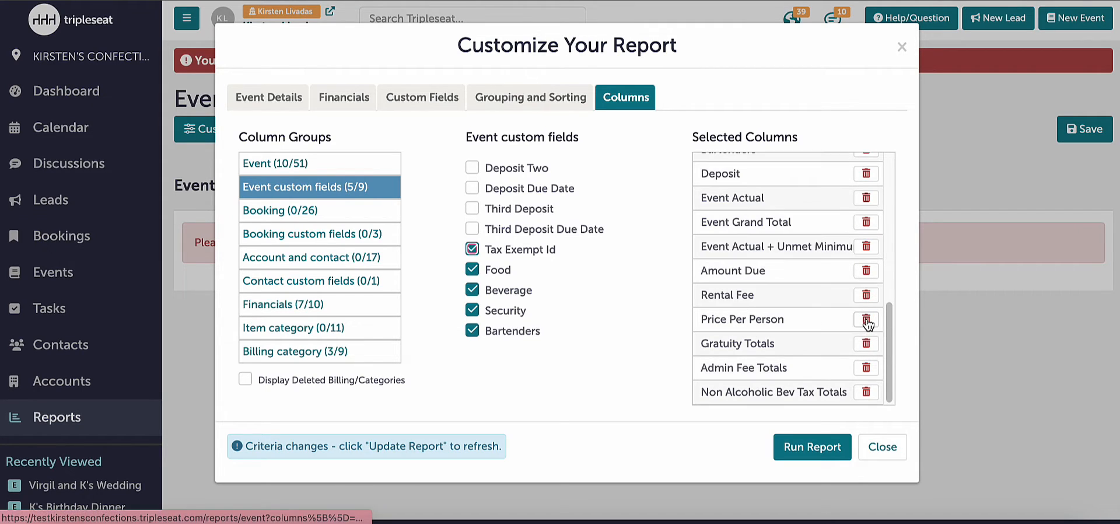
left_click(866, 318)
left_click(866, 319)
left_click(866, 319)
left_click(866, 319)
left_click(866, 319)
left_click(866, 319)
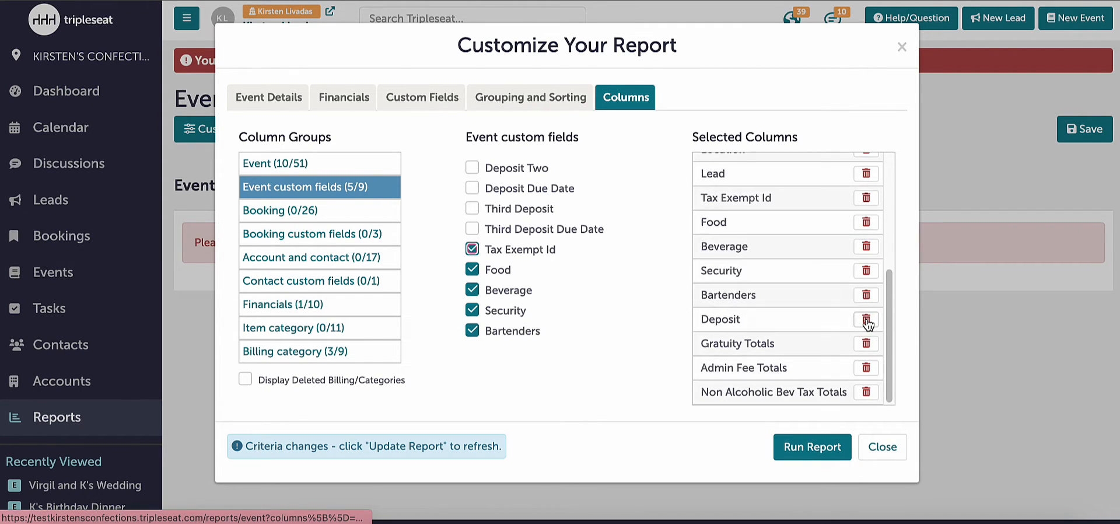
left_click(866, 319)
left_click(866, 319)
left_click(865, 320)
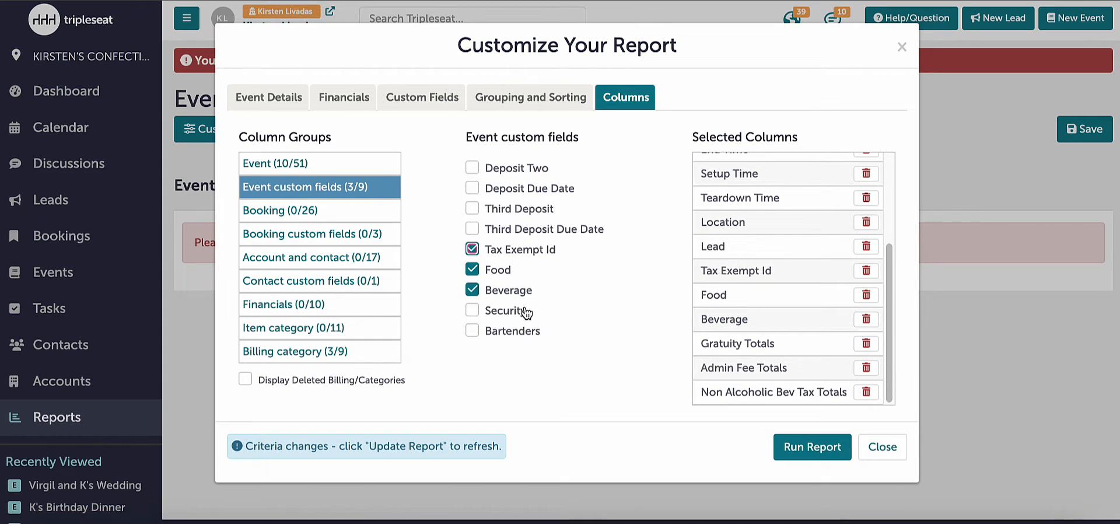
left_click(525, 312)
left_click(527, 332)
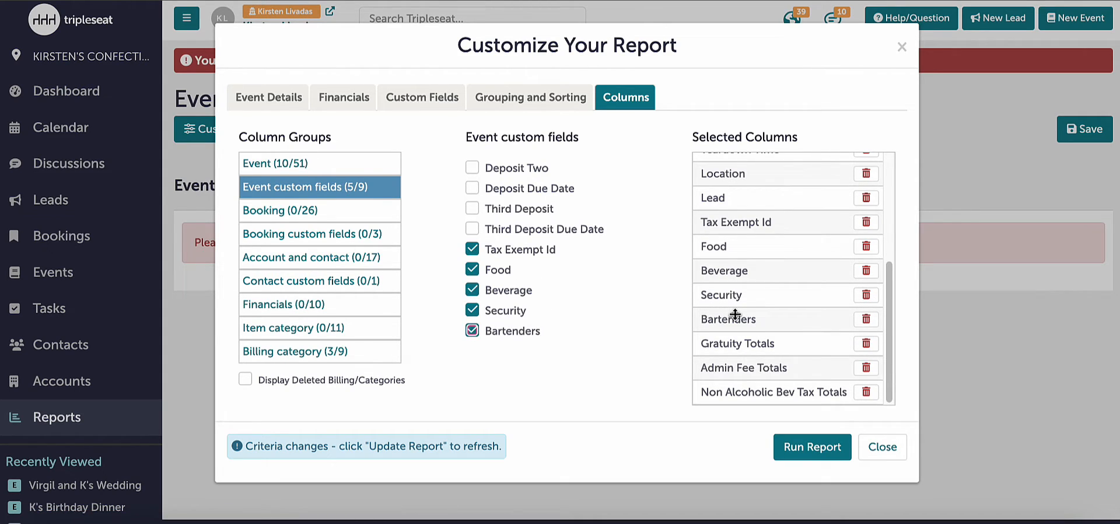
- Run the report and review its columns across the full width of the table
left_click(794, 456)
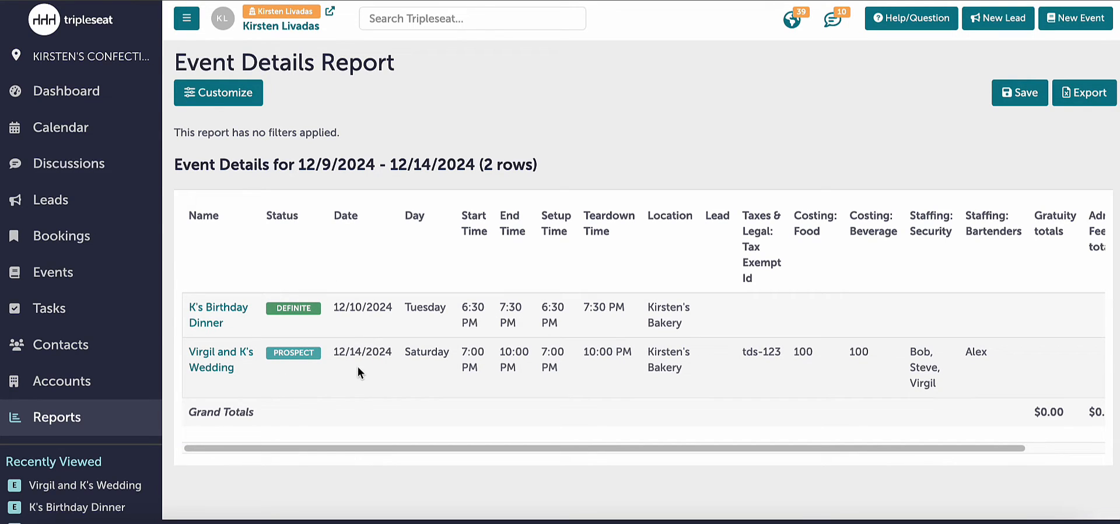
left_click_drag(261, 448, 353, 454)
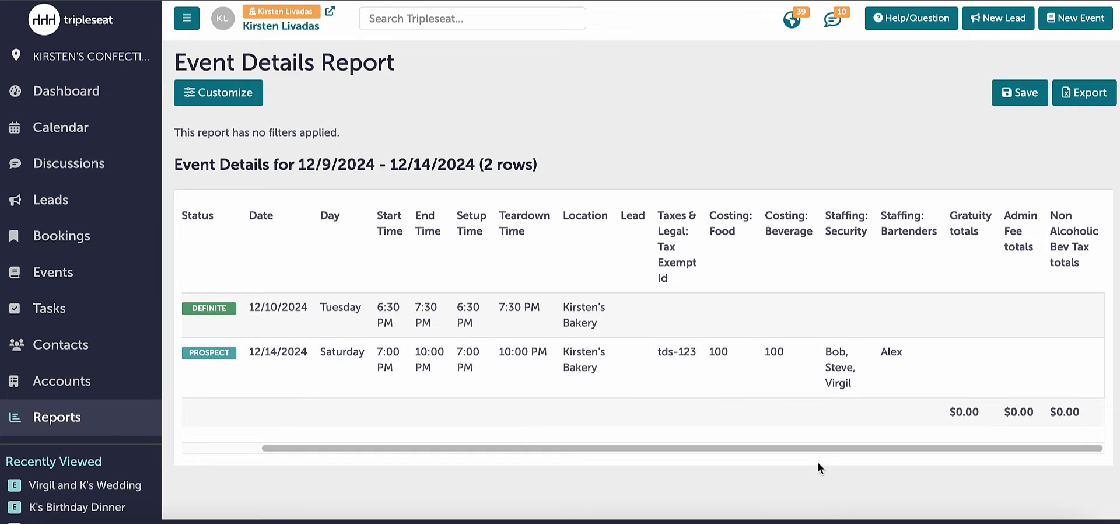
left_click_drag(815, 450, 588, 450)
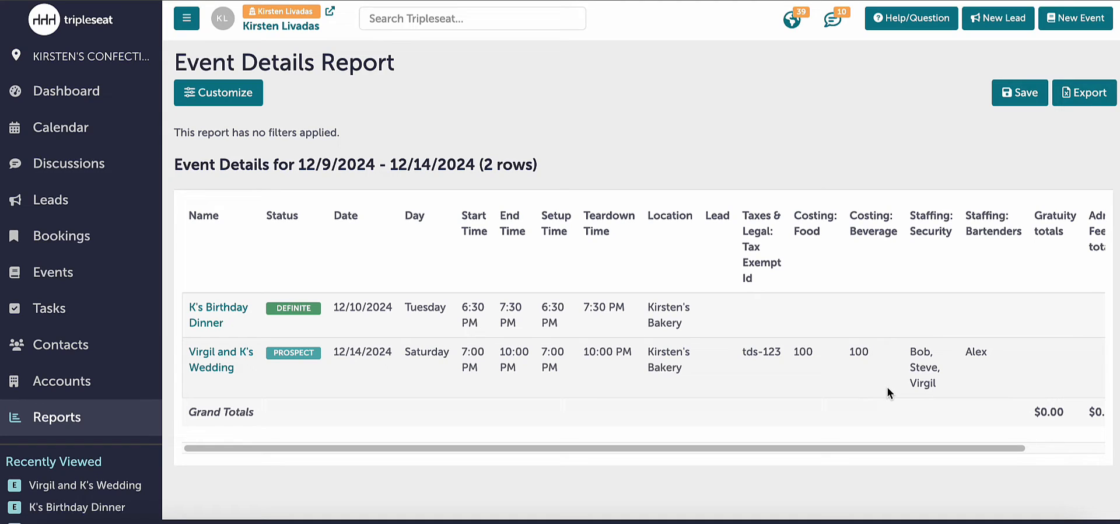
- Add a custom field filter to the report for Bartenders, set to the second bartender in the option list
left_click_drag(837, 447, 715, 440)
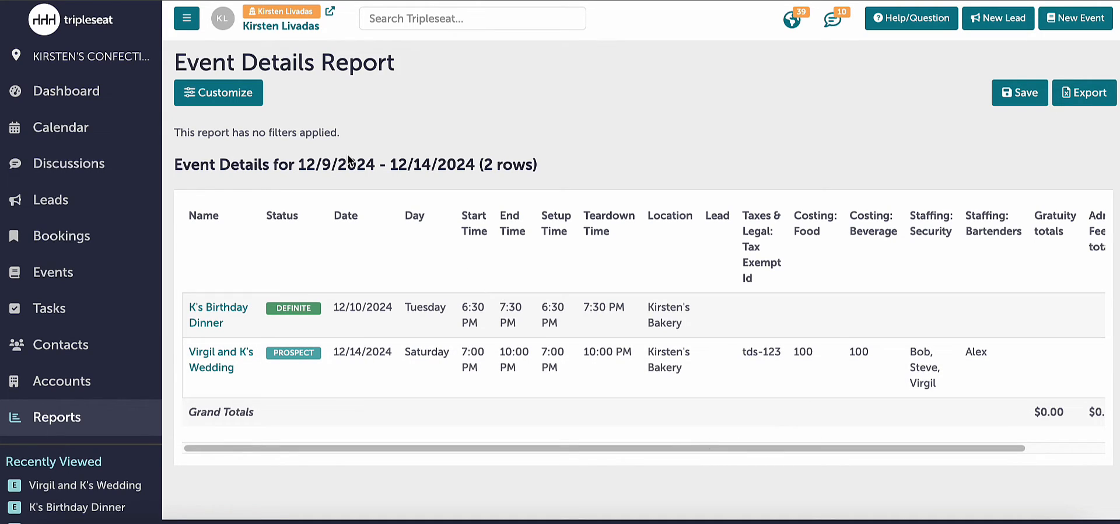
left_click(250, 93)
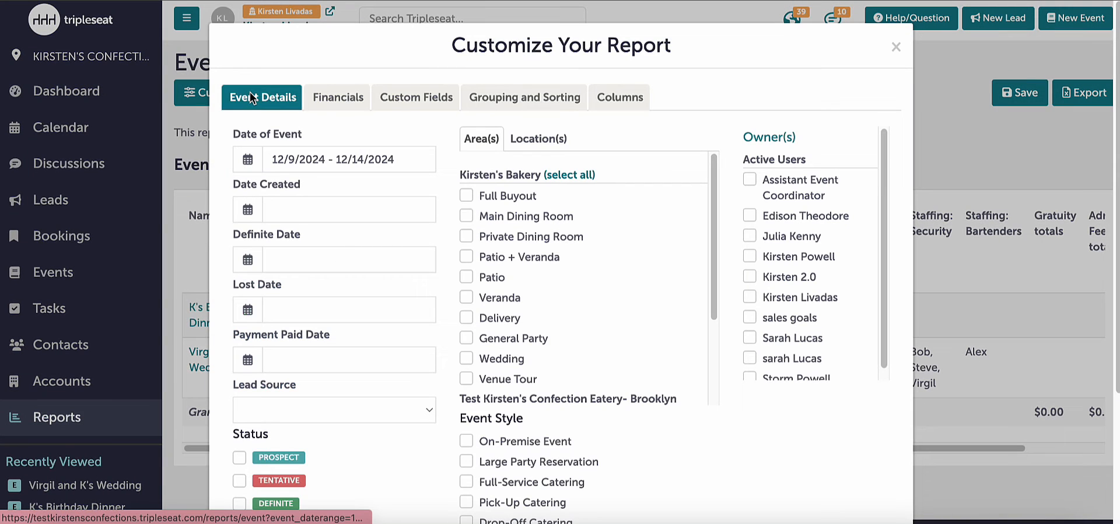
scroll(381, 212, "down", 1)
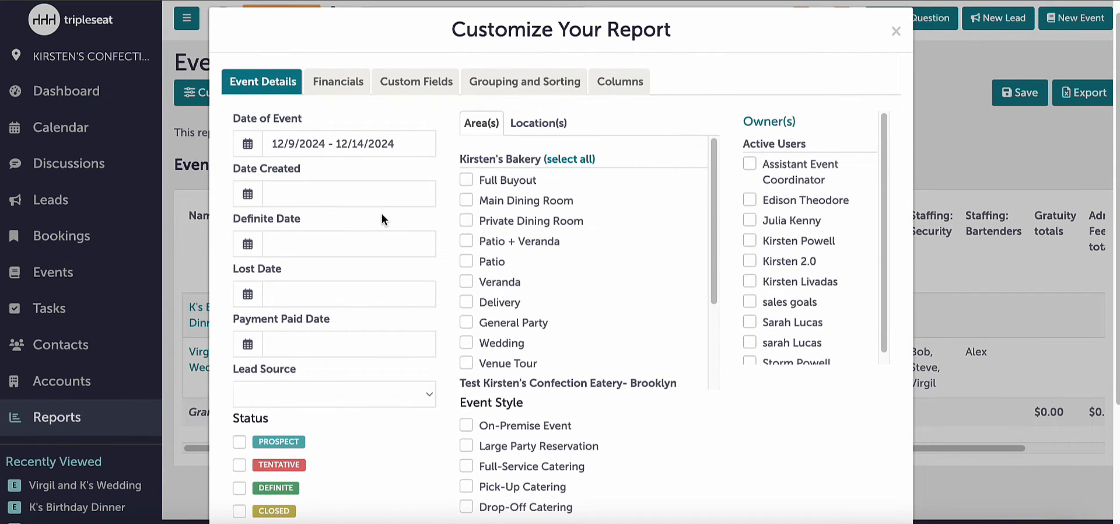
left_click(418, 92)
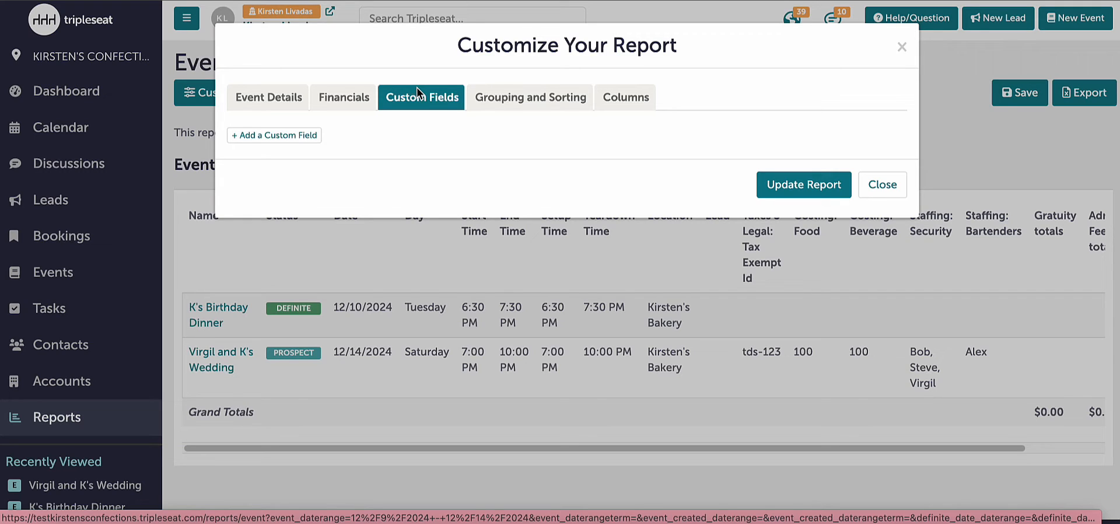
left_click(311, 138)
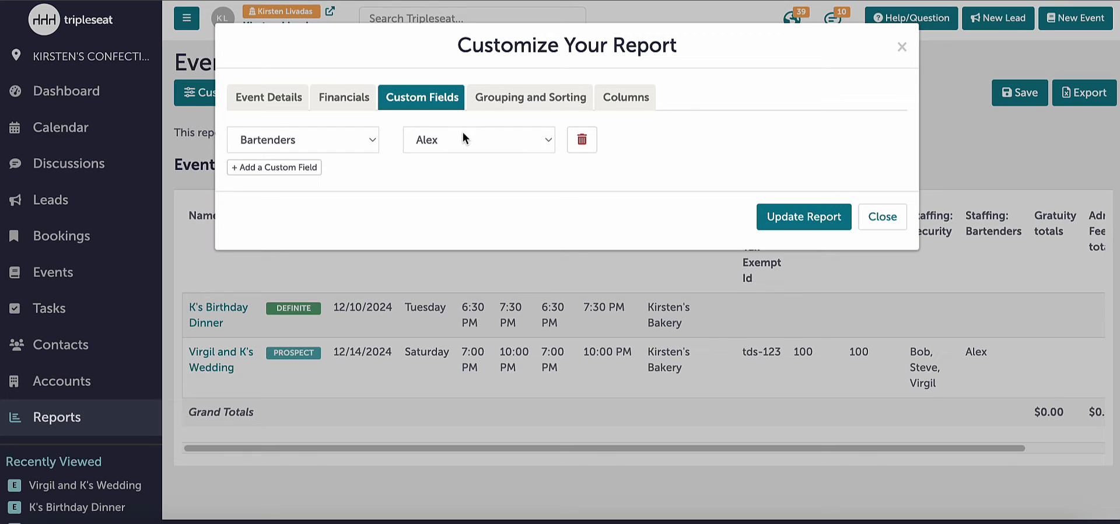
left_click(448, 140)
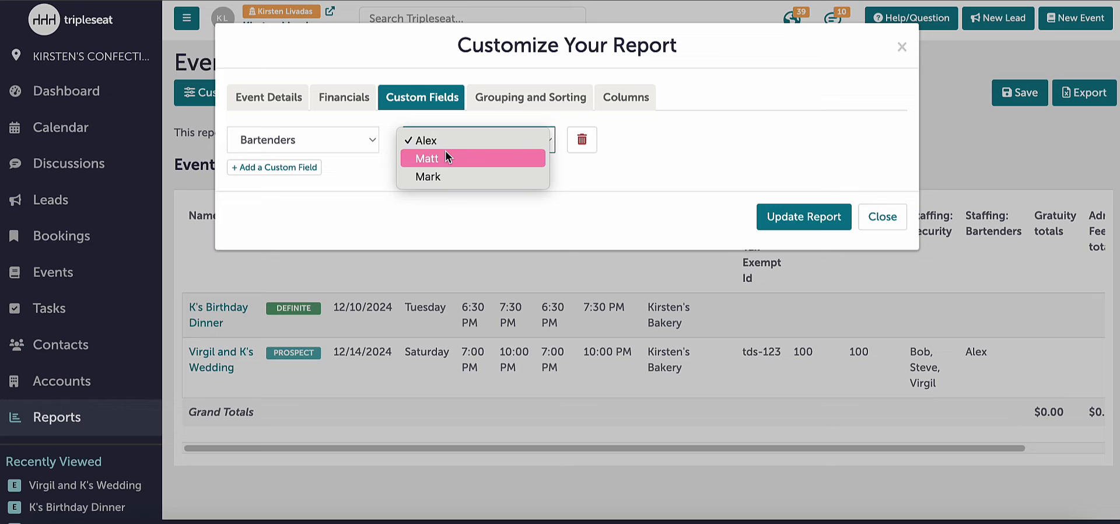
key("Escape")
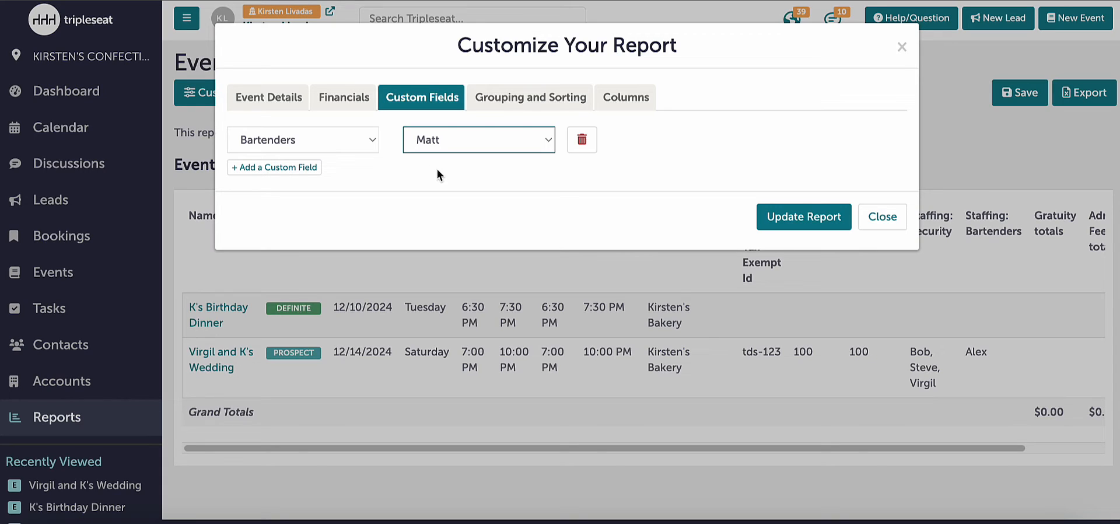
- Add a second custom field filter on Security with its default option, and delete that filter again
left_click(306, 167)
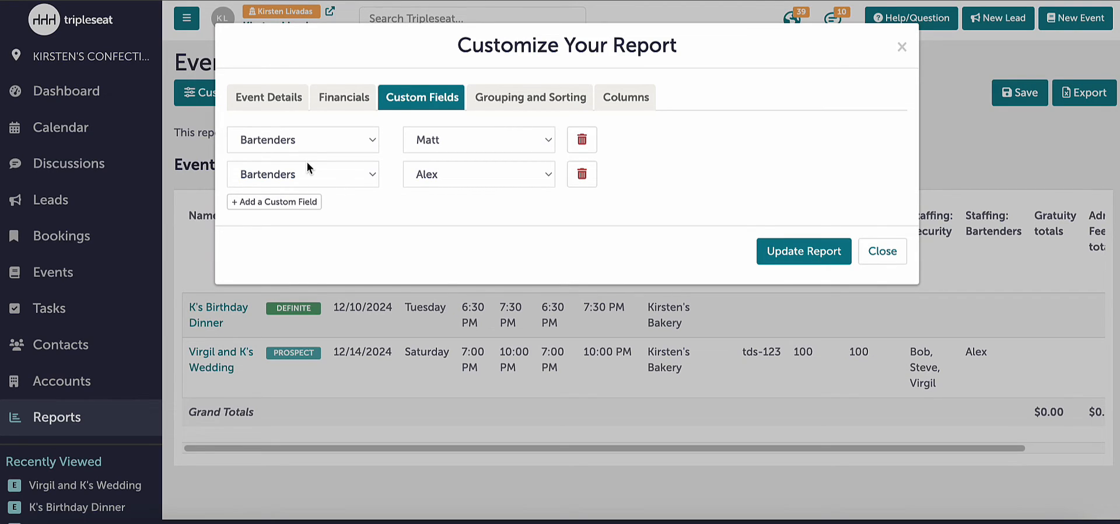
left_click(308, 169)
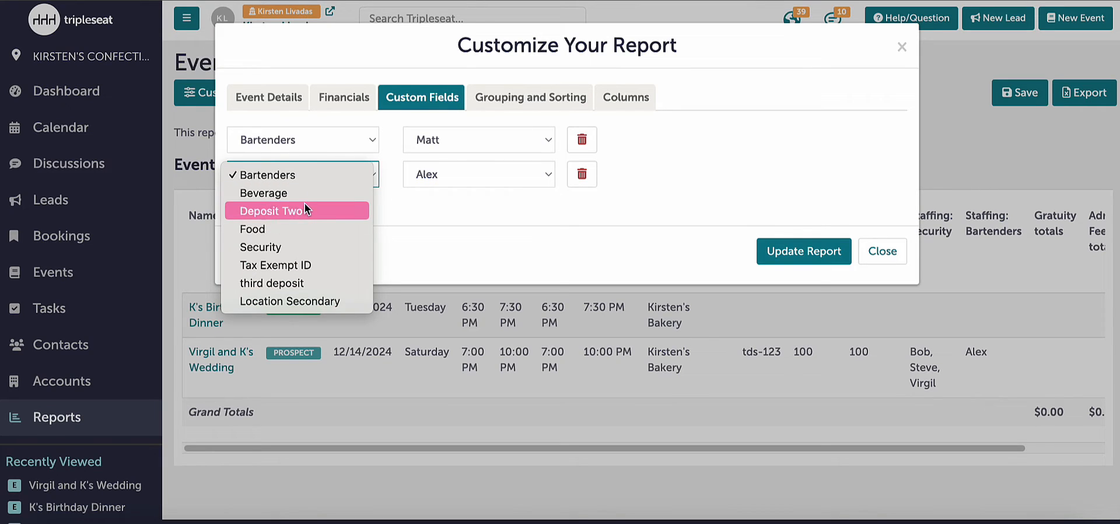
left_click(292, 247)
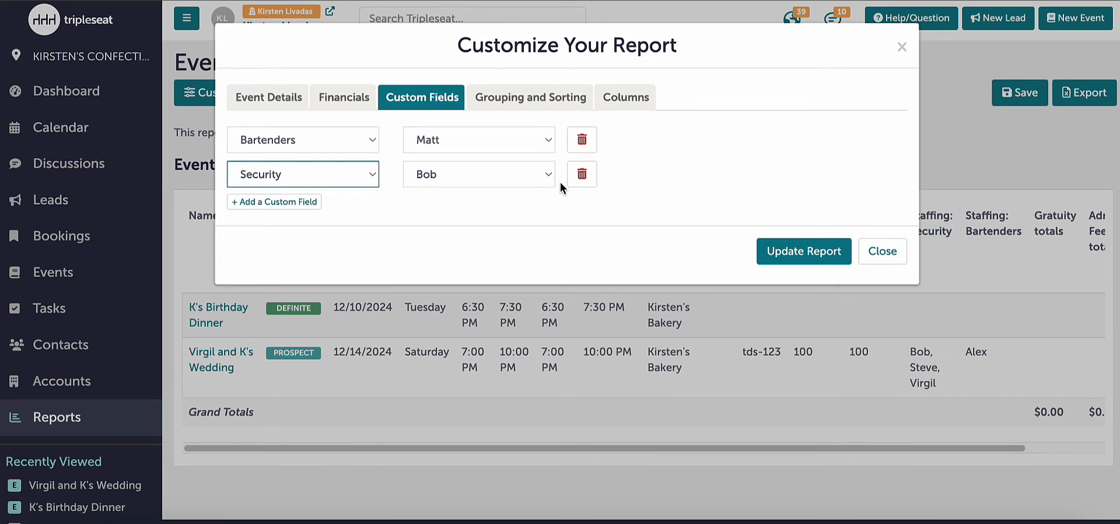
left_click(595, 175)
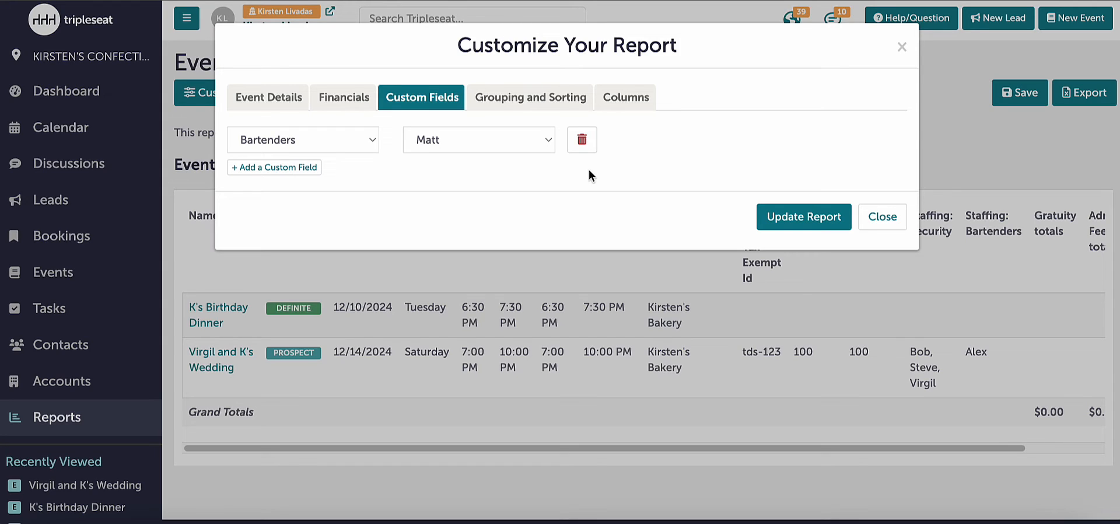
- Set the Bartenders filter to the first bartender in the option list and update the report
left_click(477, 146)
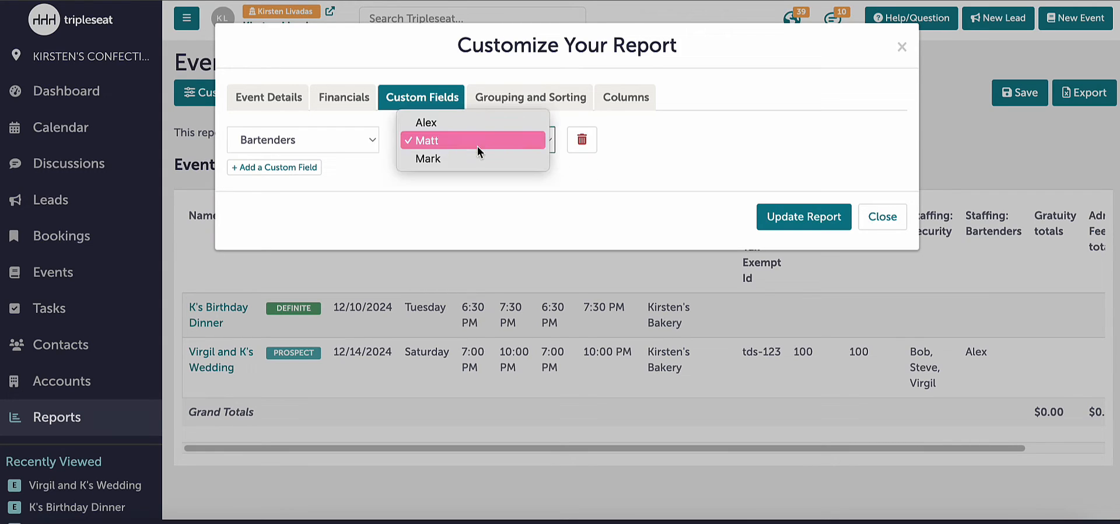
left_click(473, 124)
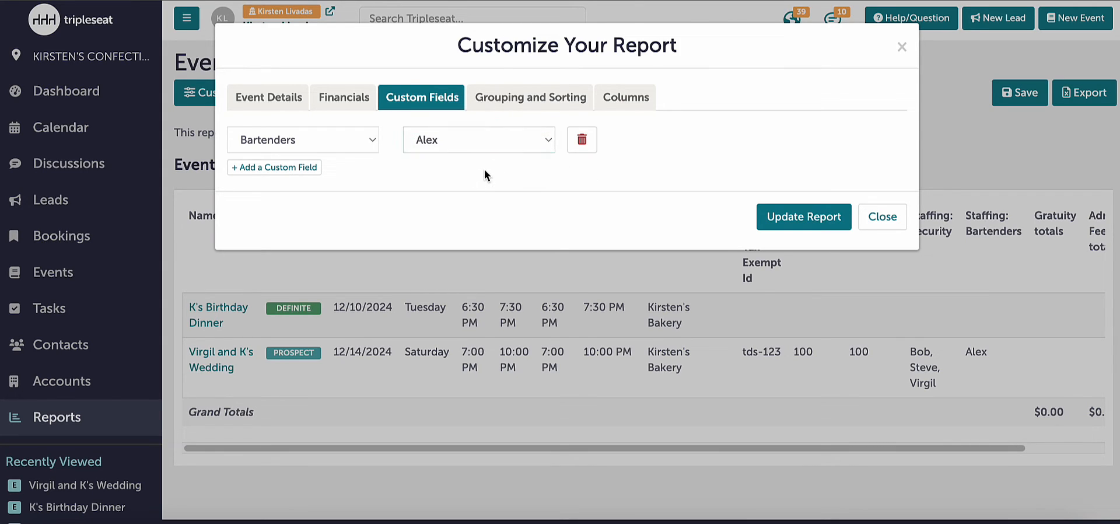
left_click(769, 224)
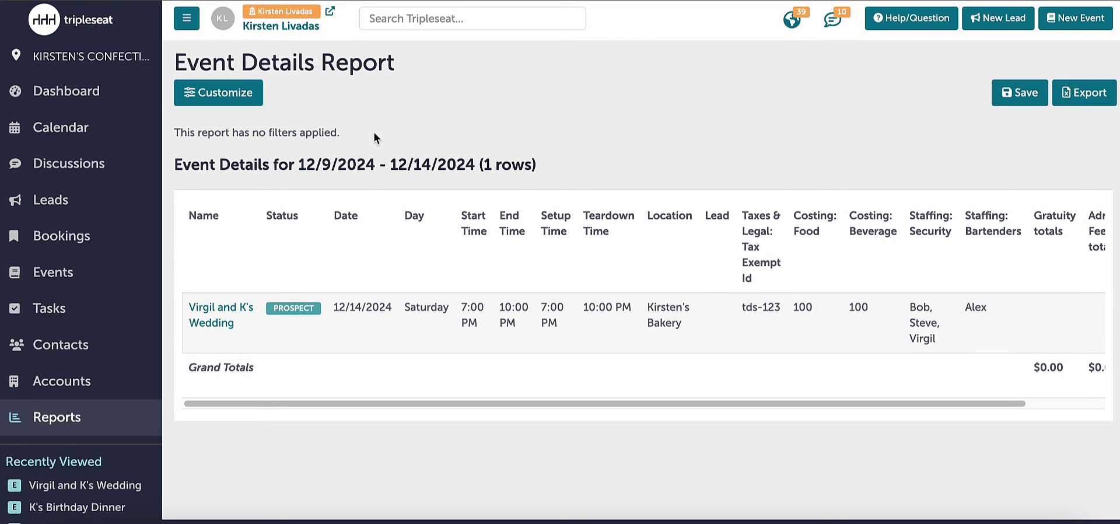
- Reopen the report's customization to check the applied custom field filter, and close it without changes
left_click(239, 93)
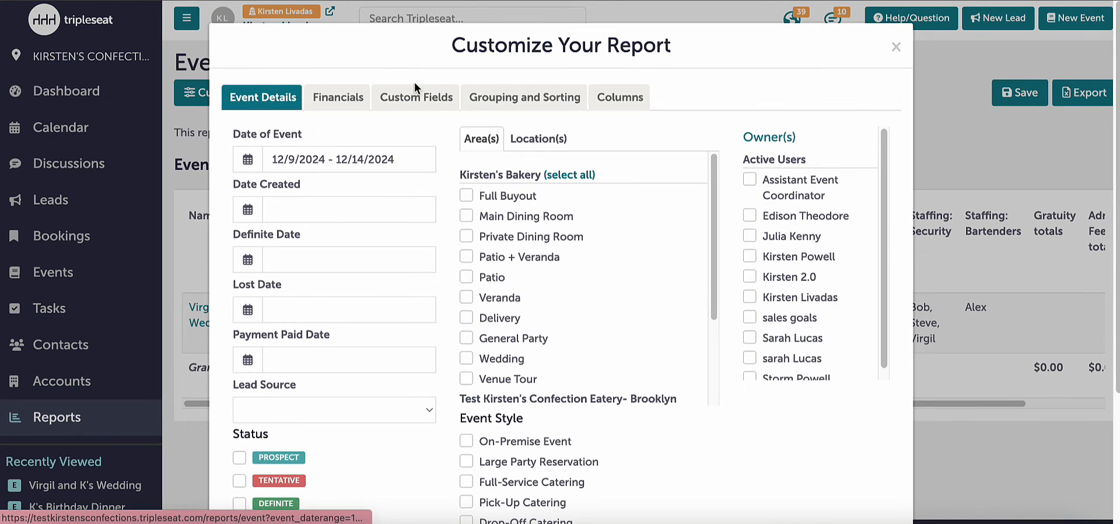
left_click(410, 97)
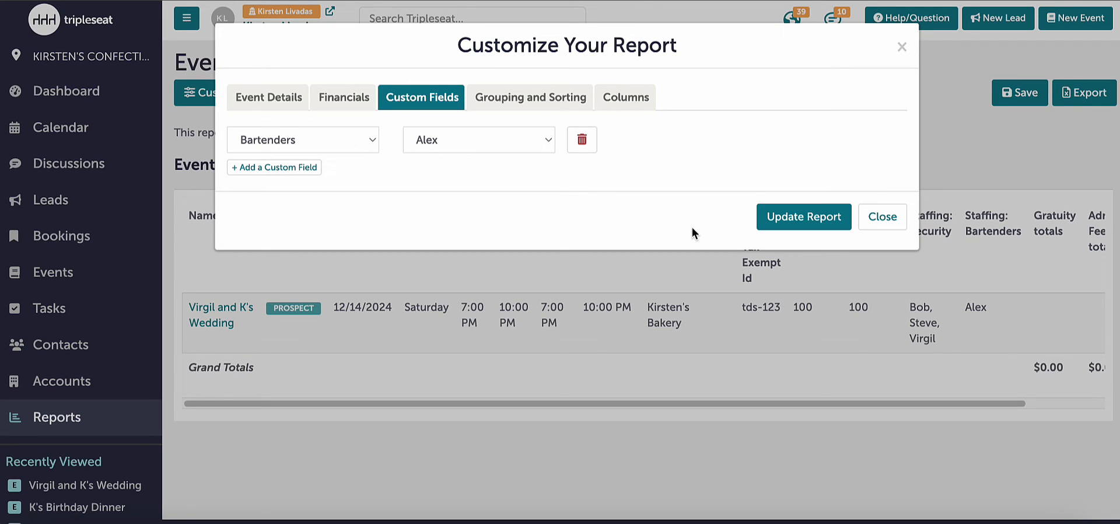
left_click(894, 218)
- Review the filtered report across the full width of its columns, and return to the dashboard
left_click_drag(793, 402, 604, 366)
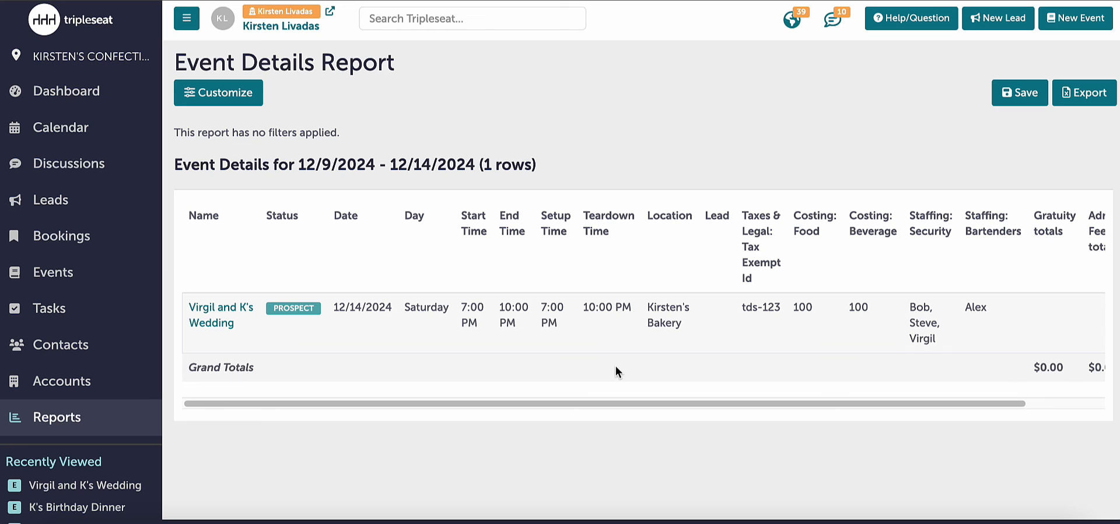
left_click_drag(616, 401, 708, 407)
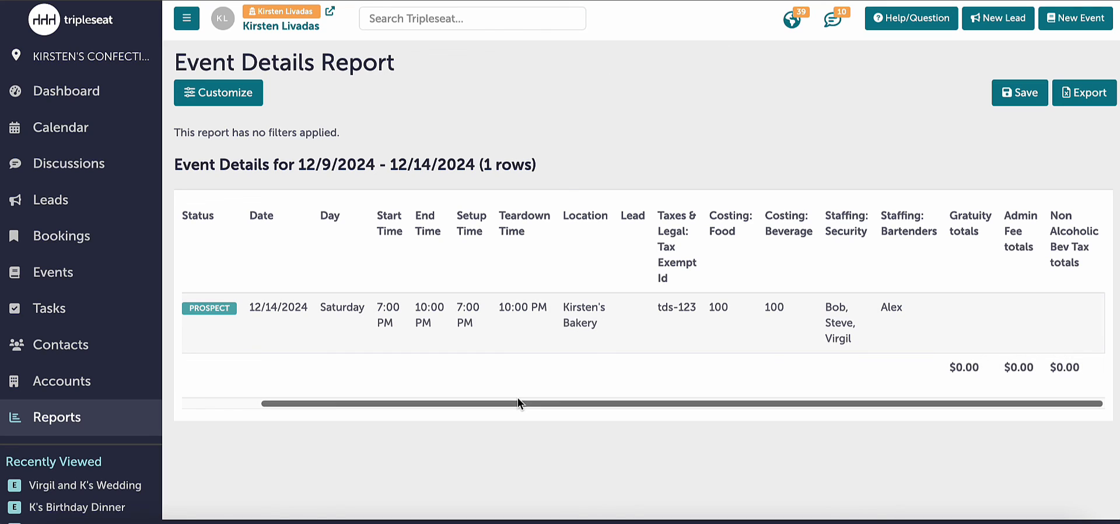
left_click(127, 91)
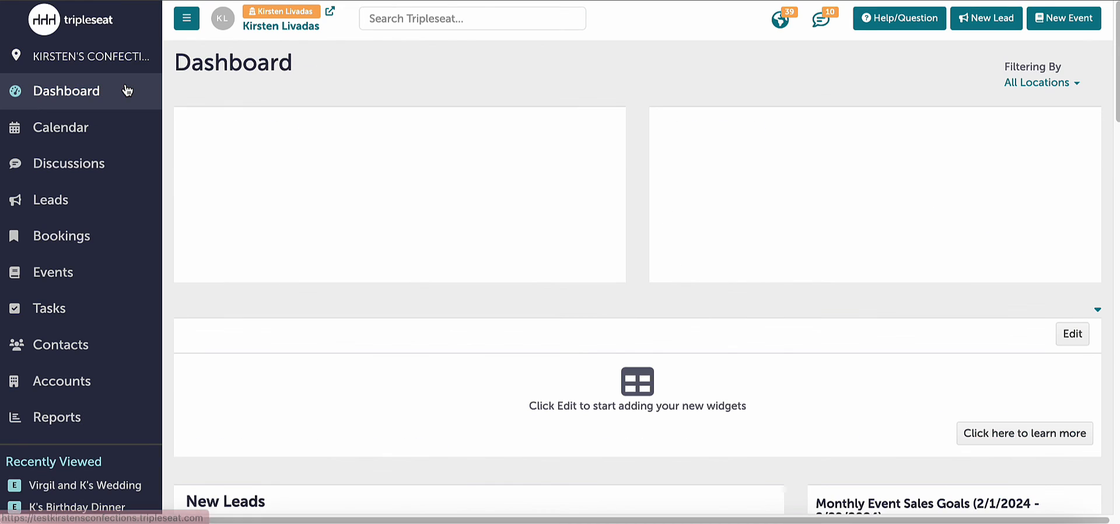